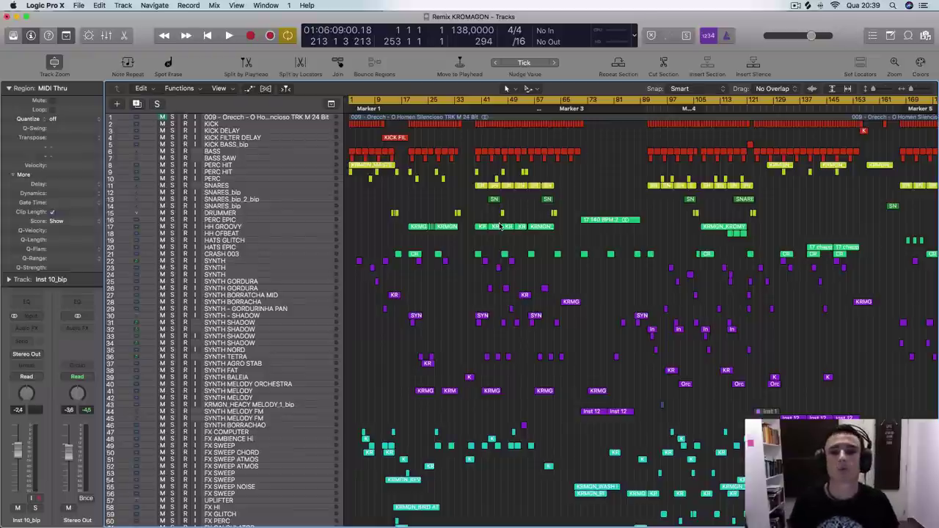
# - Select the reference audio track "009 - Orecch - O Homen Silencioso" above the kick track
pyautogui.scroll(-10, 499, 223)
pyautogui.scroll(10, 484, 217)
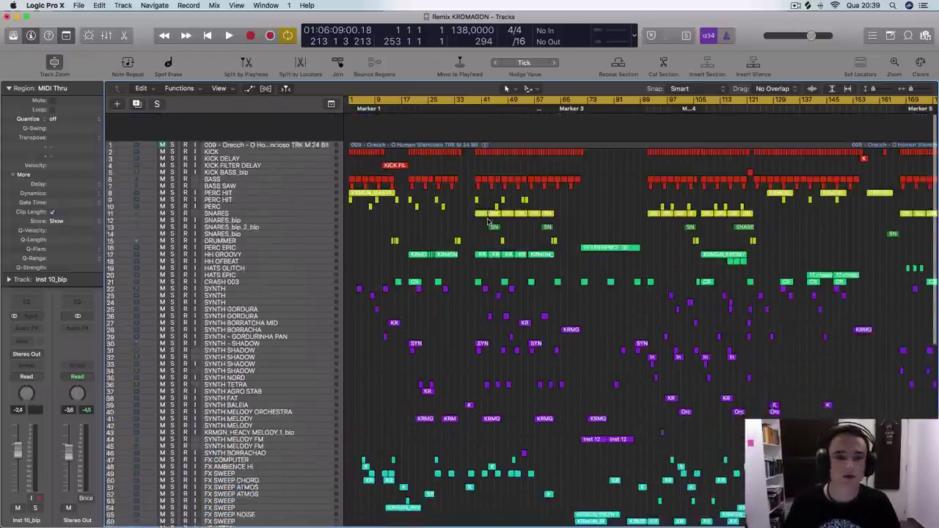
pyautogui.click(256, 116)
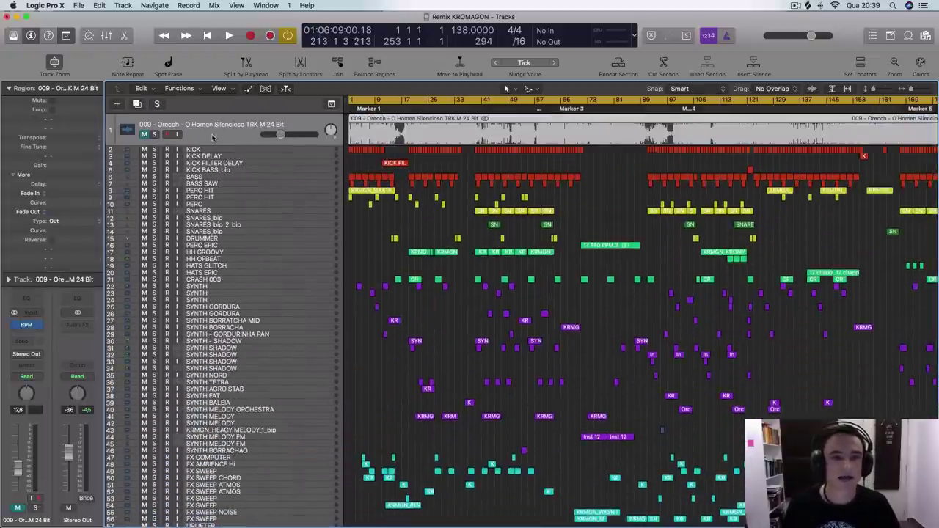
pyautogui.click(154, 134)
pyautogui.click(154, 134)
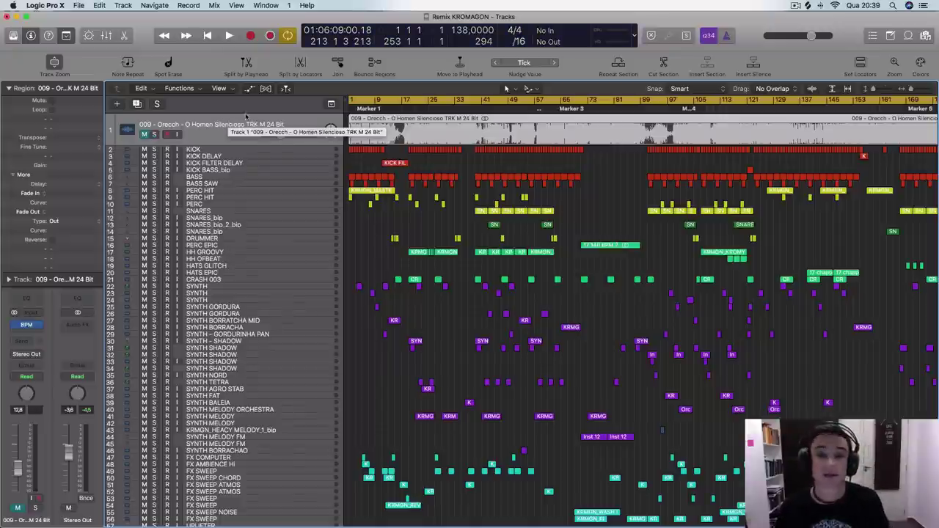
# - Look through the track list from the kick, bass and percussion down to the FX, ambience, vocal and pad tracks
pyautogui.scroll(-10, 455, 192)
pyautogui.scroll(10, 455, 192)
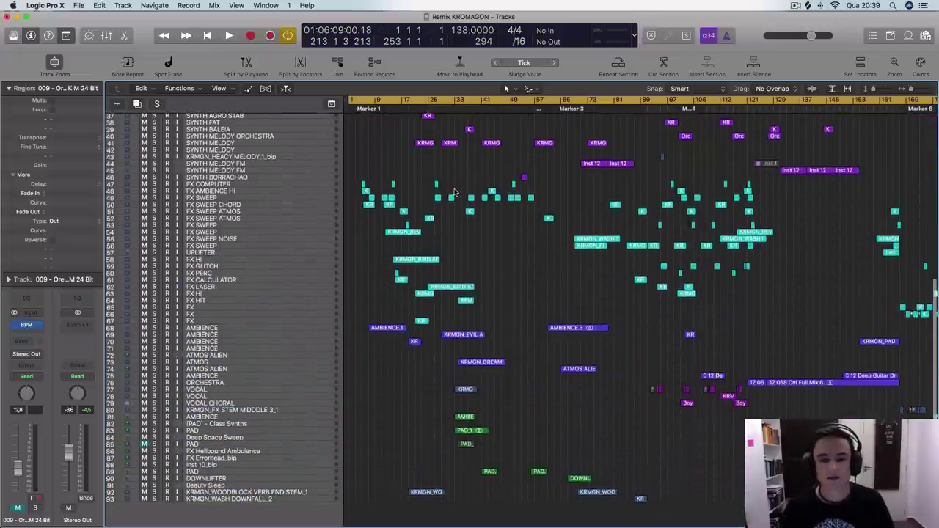
pyautogui.scroll(-3, 455, 192)
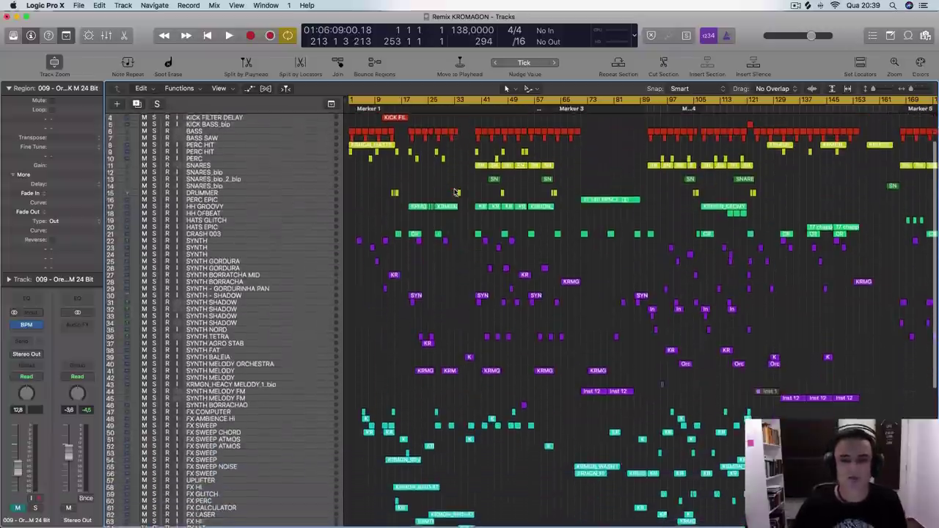
pyautogui.scroll(3, 455, 193)
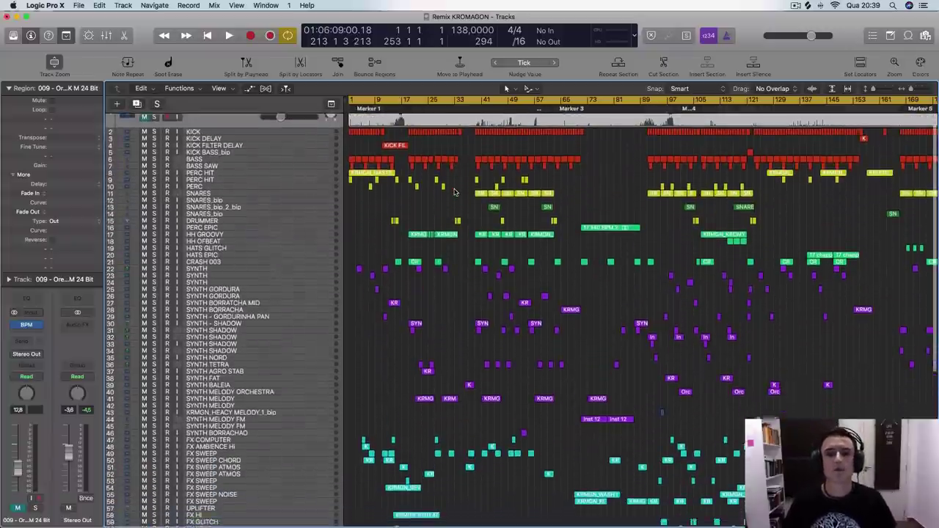
pyautogui.scroll(-1, 455, 192)
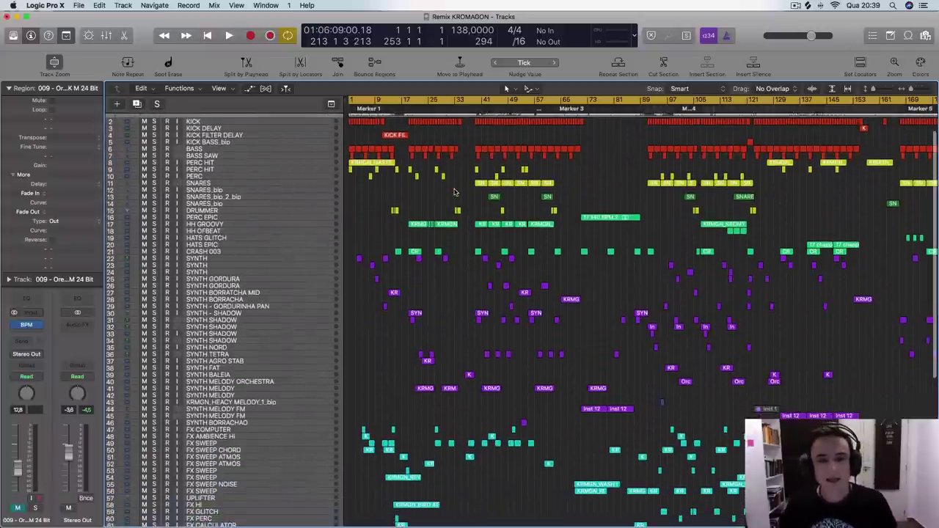
pyautogui.scroll(-2, 455, 192)
pyautogui.scroll(-8, 454, 192)
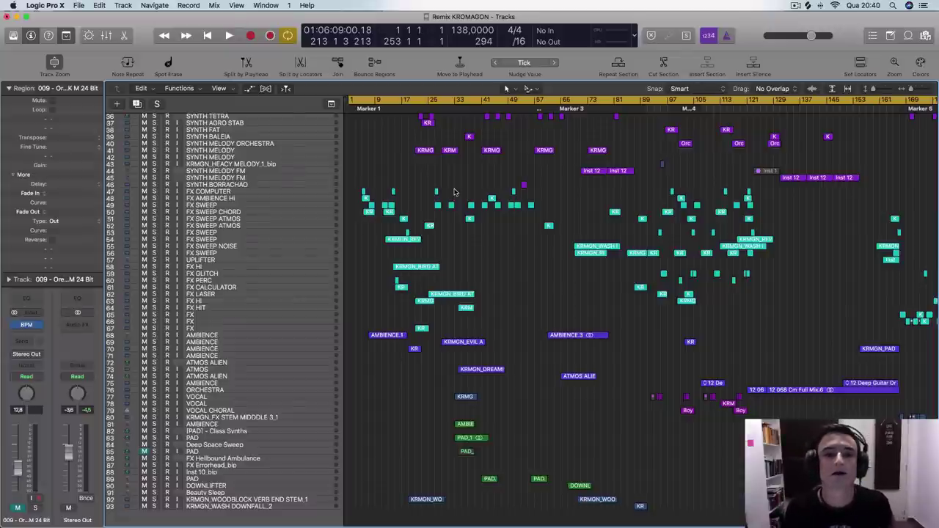
pyautogui.scroll(5, 503, 156)
pyautogui.scroll(5, 503, 156)
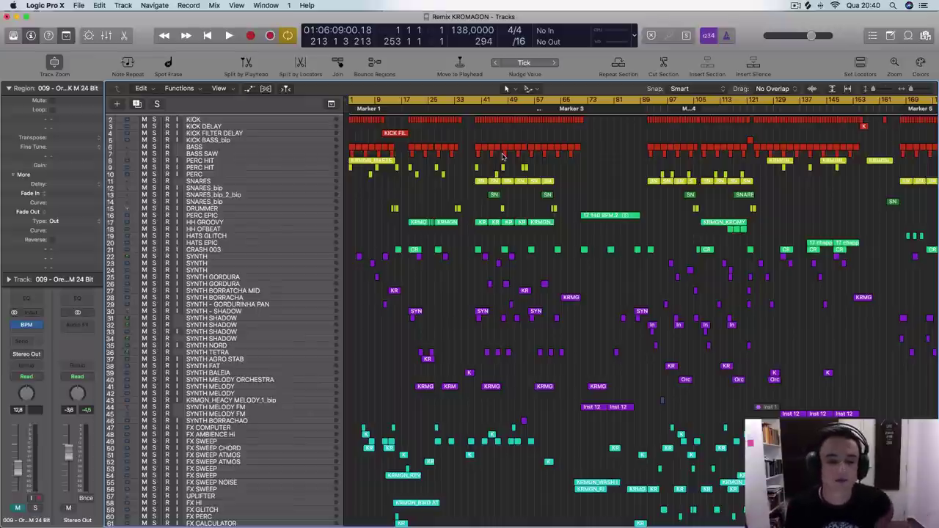
pyautogui.scroll(2, 459, 244)
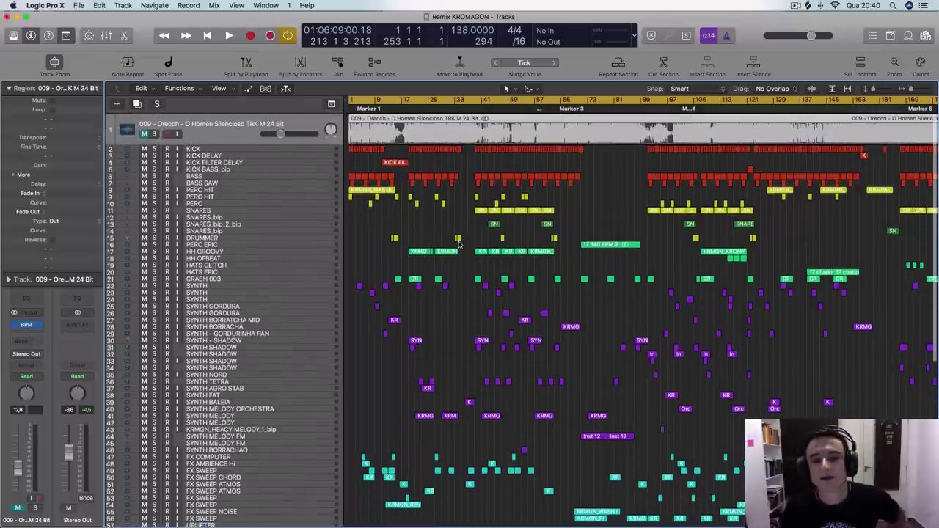
pyautogui.scroll(-2, 458, 244)
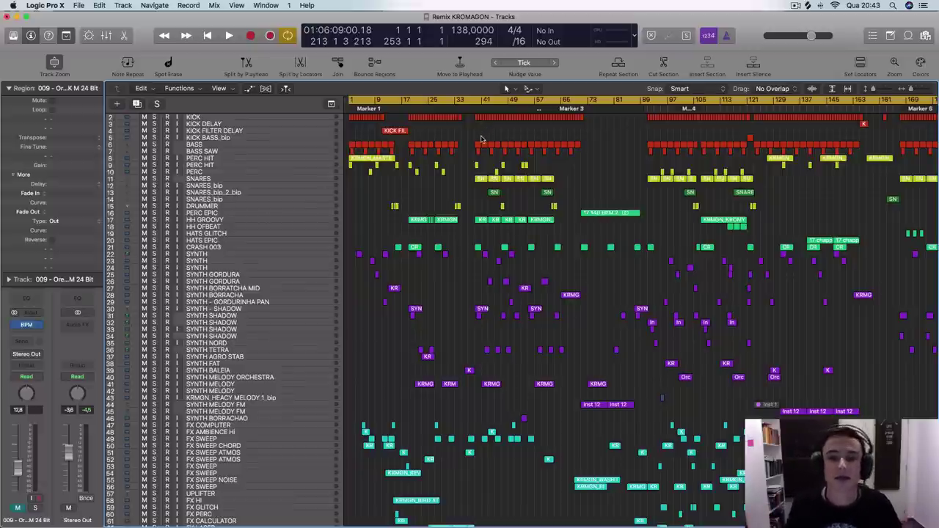
# - Examine the full length of the remix arrangement across all tracks, from the first marker to the final section
pyautogui.scroll(-10, 480, 140)
pyautogui.scroll(10, 480, 141)
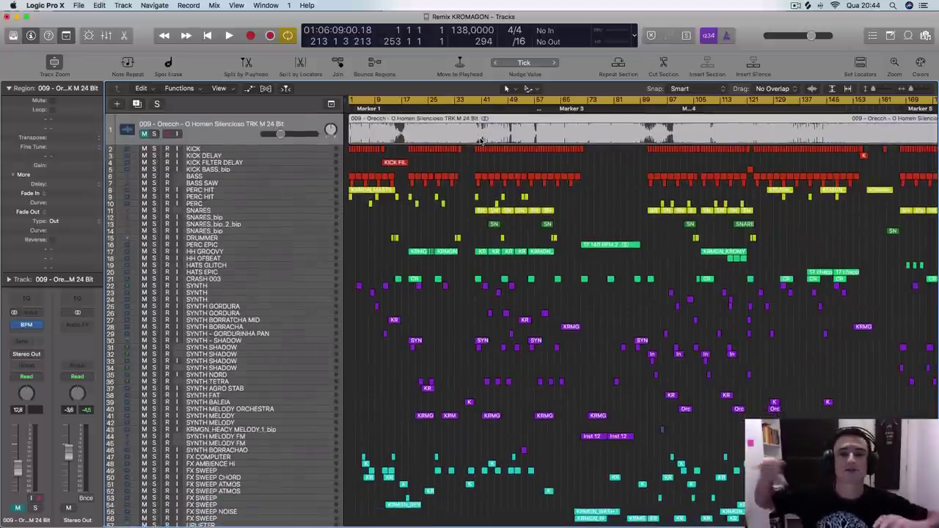
pyautogui.scroll(-10, 480, 141)
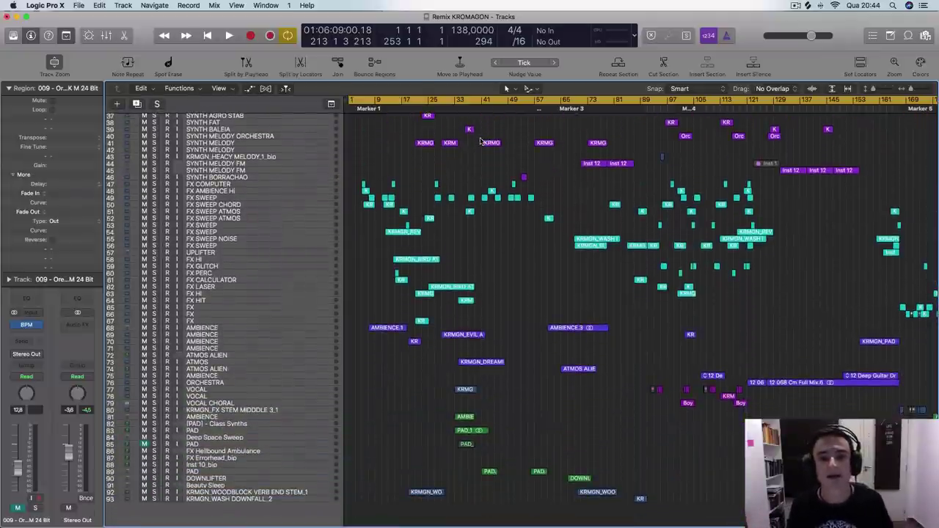
pyautogui.scroll(10, 480, 141)
pyautogui.hscroll(3, 543, 158)
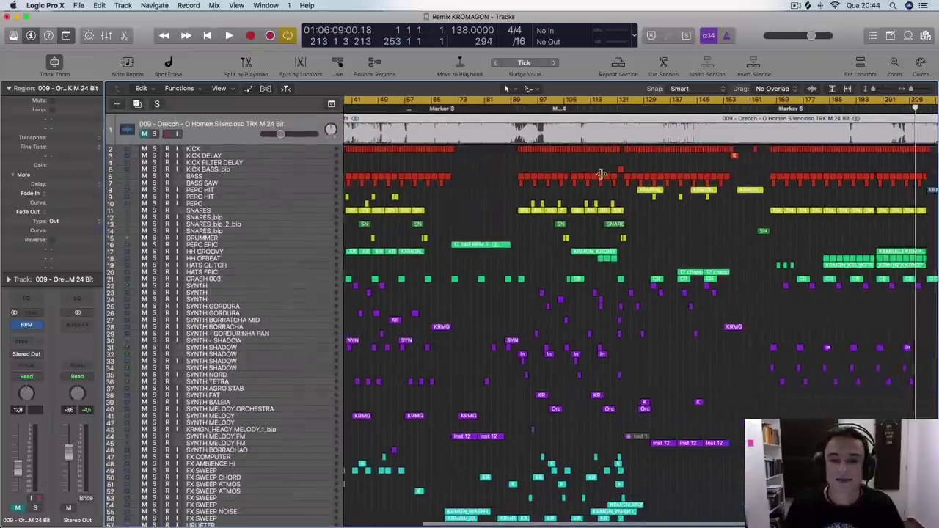
pyautogui.hscroll(-5, 602, 176)
pyautogui.scroll(-9, 601, 176)
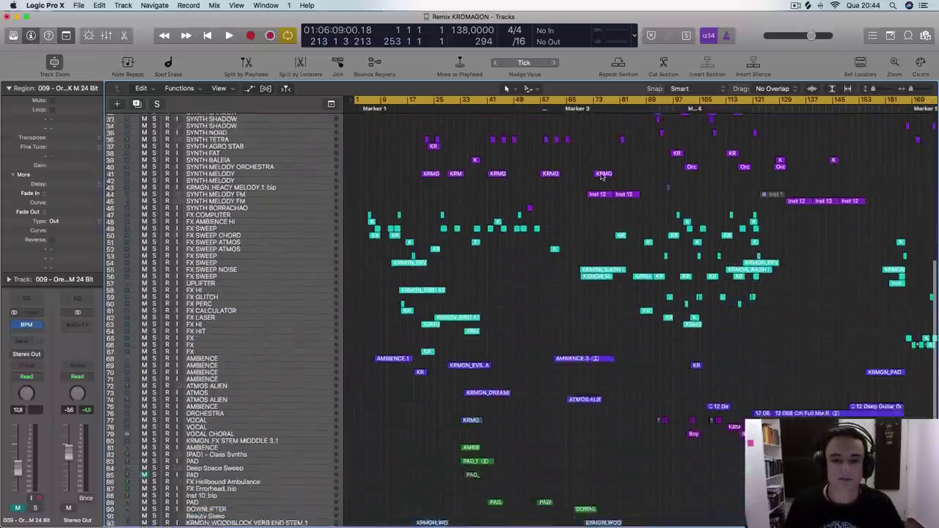
pyautogui.scroll(9, 602, 176)
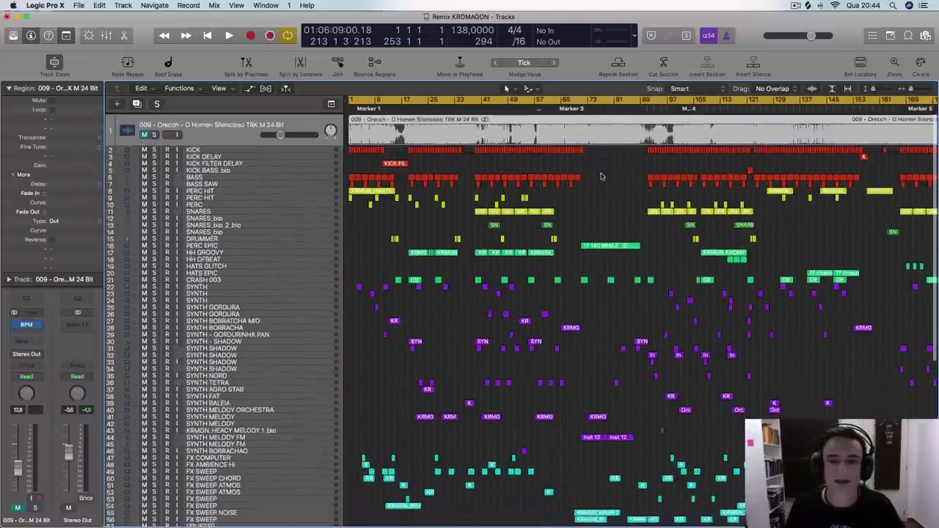
pyautogui.scroll(-10, 602, 176)
pyautogui.scroll(-3, 602, 174)
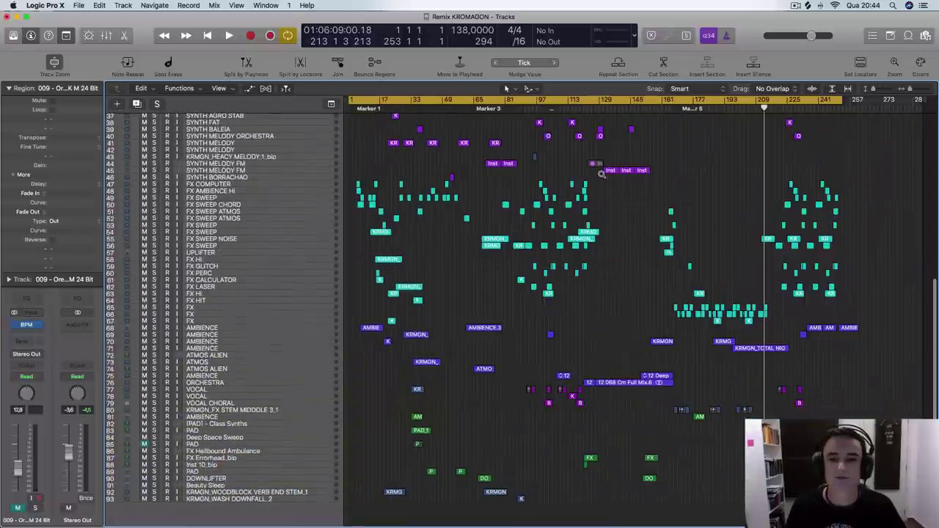
pyautogui.scroll(10, 601, 174)
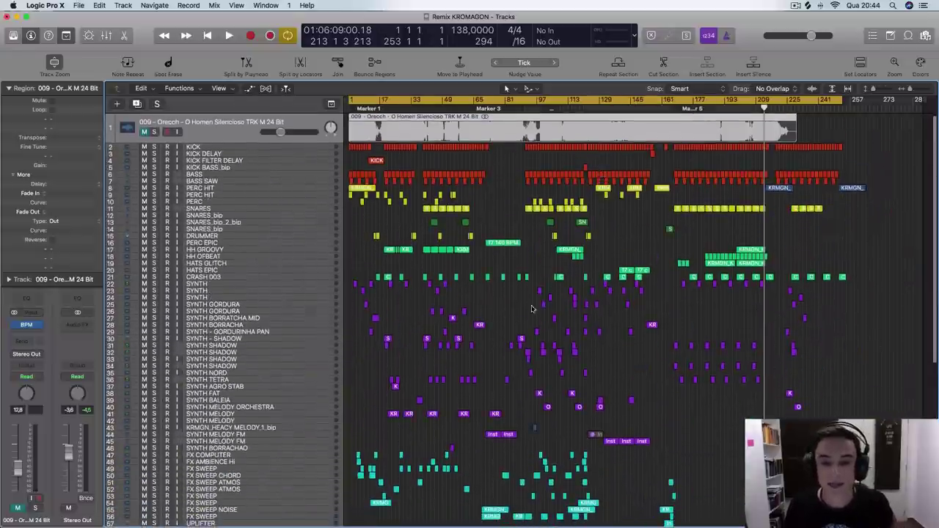
pyautogui.scroll(-5, 579, 340)
pyautogui.scroll(-3, 579, 340)
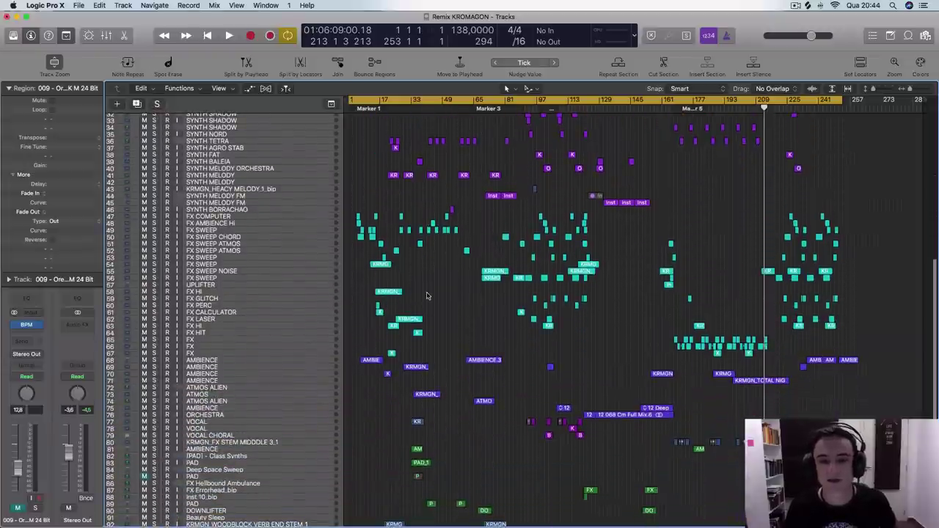
pyautogui.scroll(8, 444, 299)
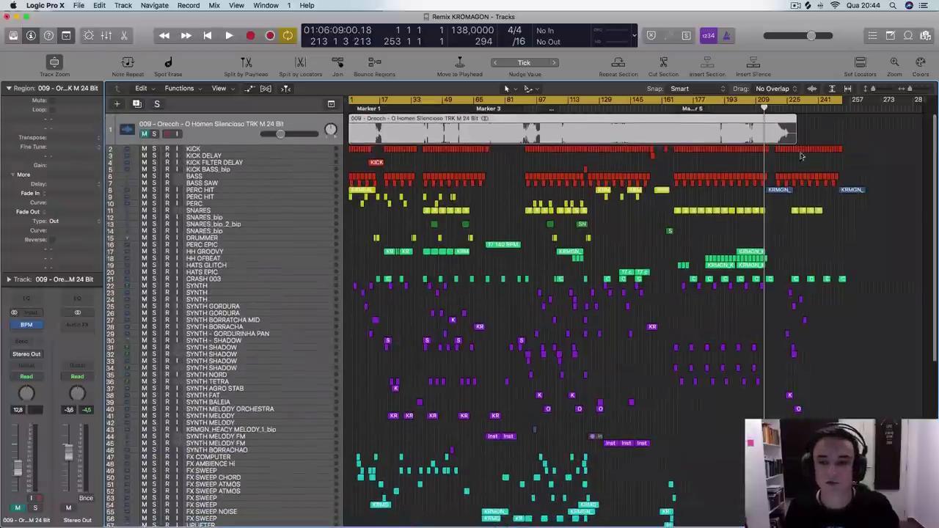
# - Select the upper PERC HIT, HH GROOVY, first SYNTH and FX AMBIENCE Hi tracks in turn to examine each colour-coded group's regions
pyautogui.click(232, 190)
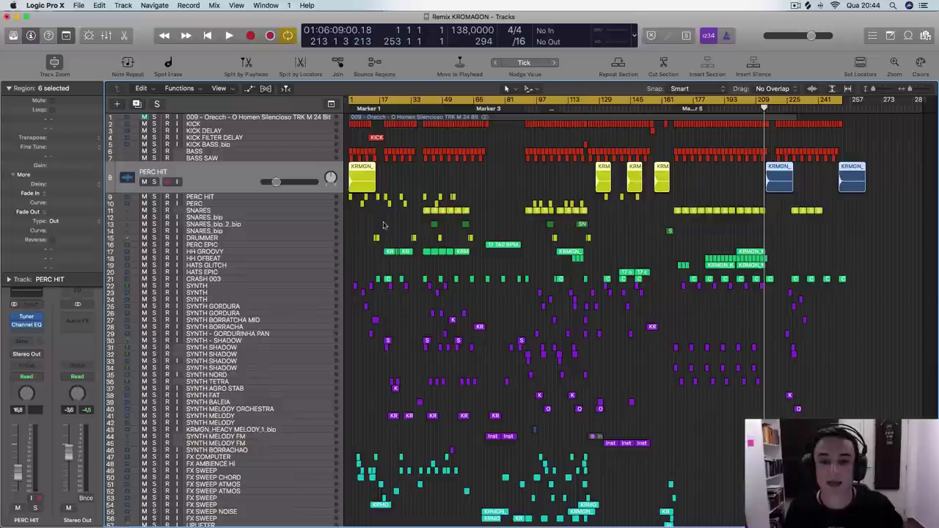
pyautogui.click(273, 252)
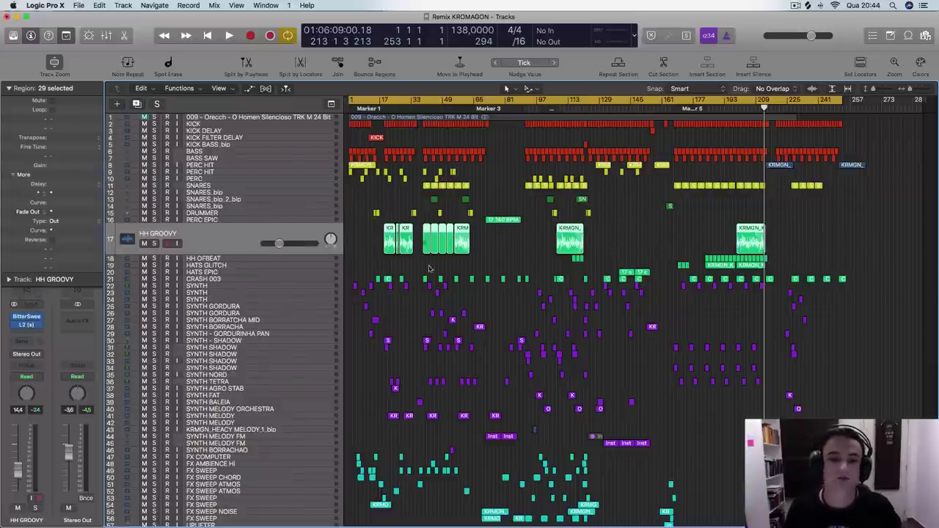
pyautogui.click(228, 286)
pyautogui.scroll(-3, 381, 316)
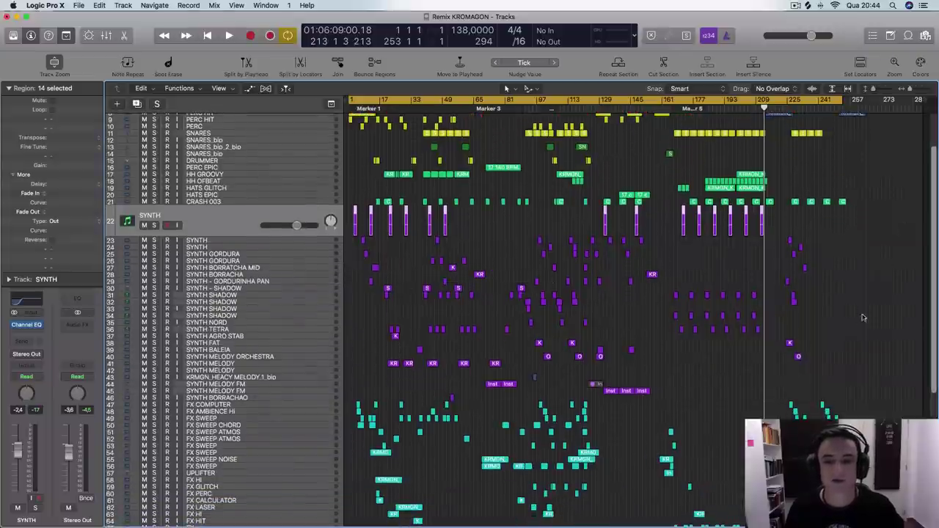
pyautogui.scroll(-5, 401, 287)
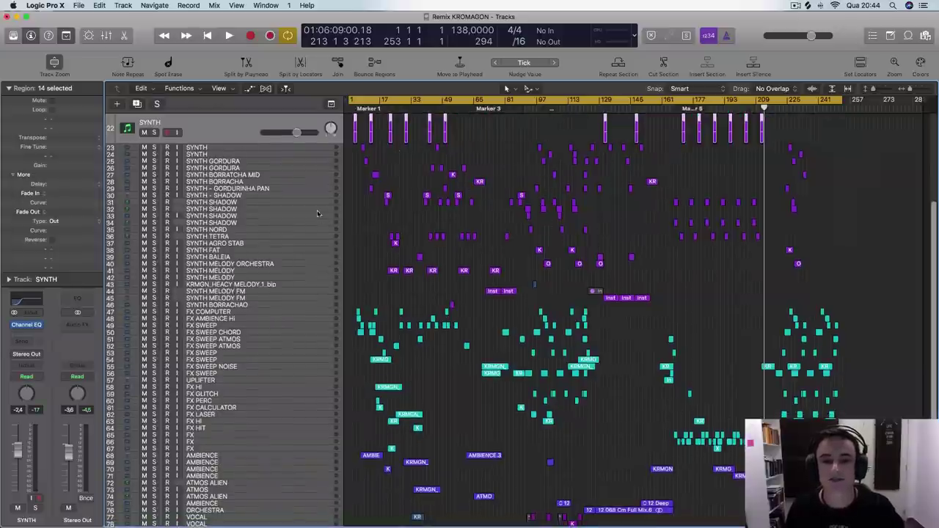
pyautogui.click(268, 318)
pyautogui.scroll(-5, 339, 334)
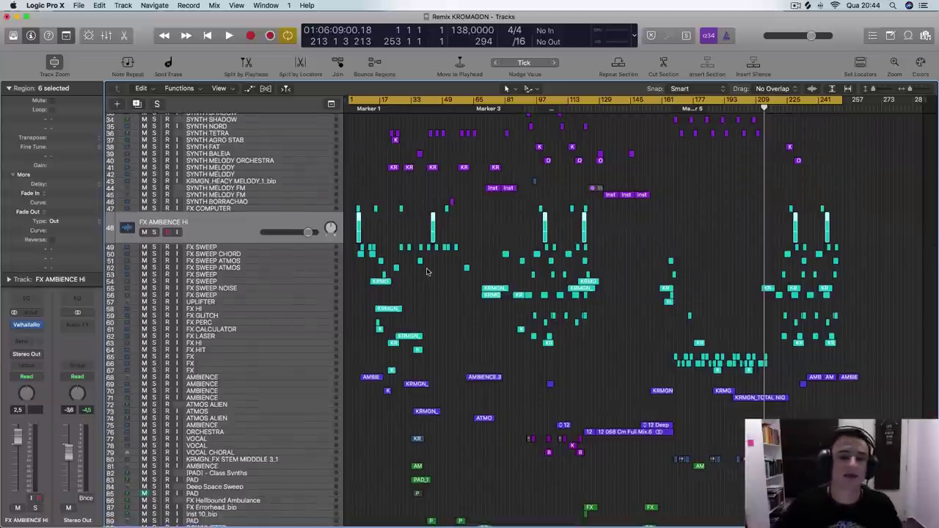
pyautogui.scroll(-3, 428, 273)
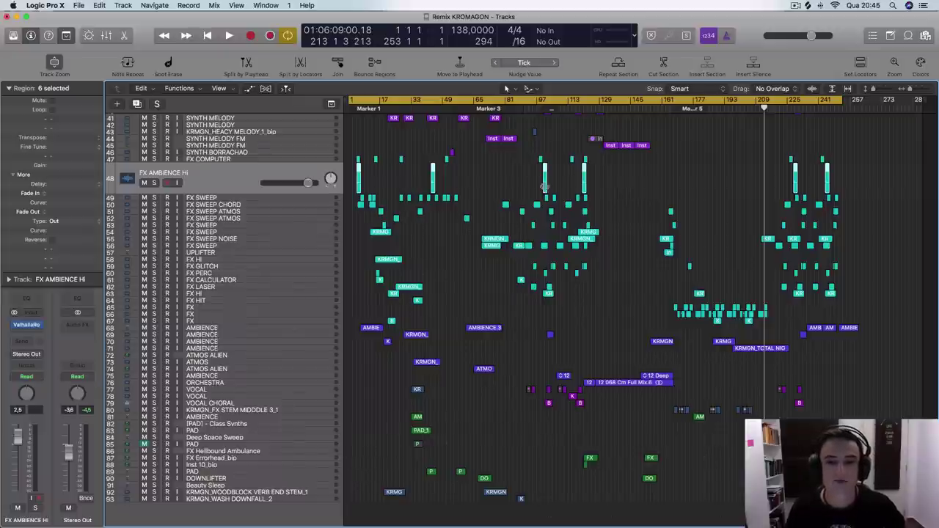
pyautogui.scroll(10, 565, 351)
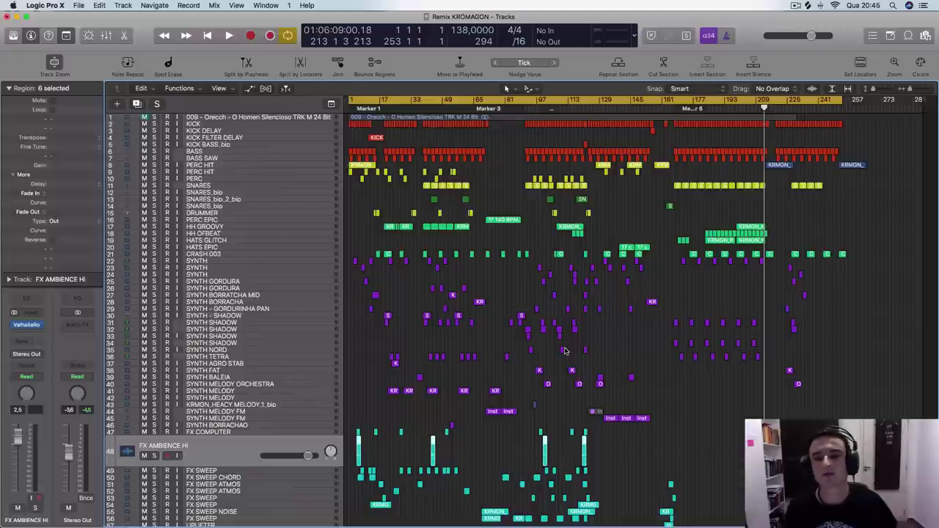
pyautogui.click(736, 103)
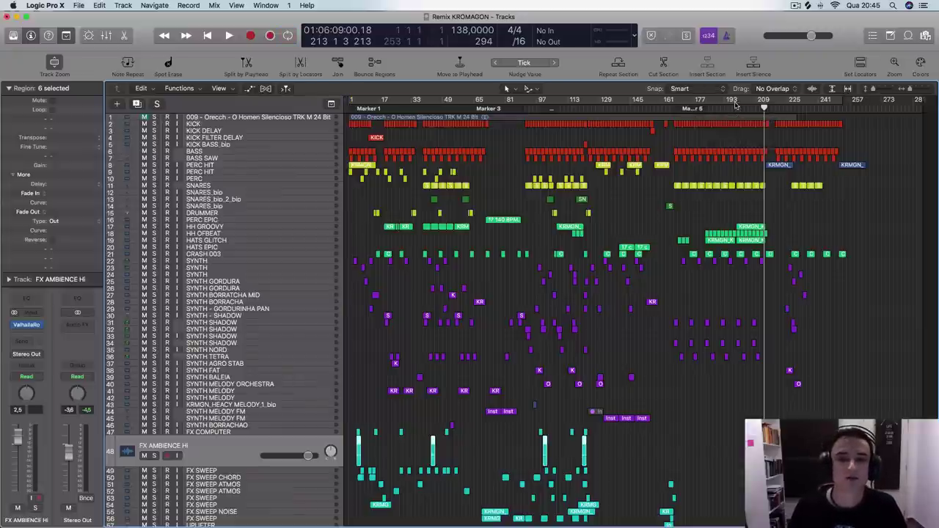
pyautogui.click(734, 103)
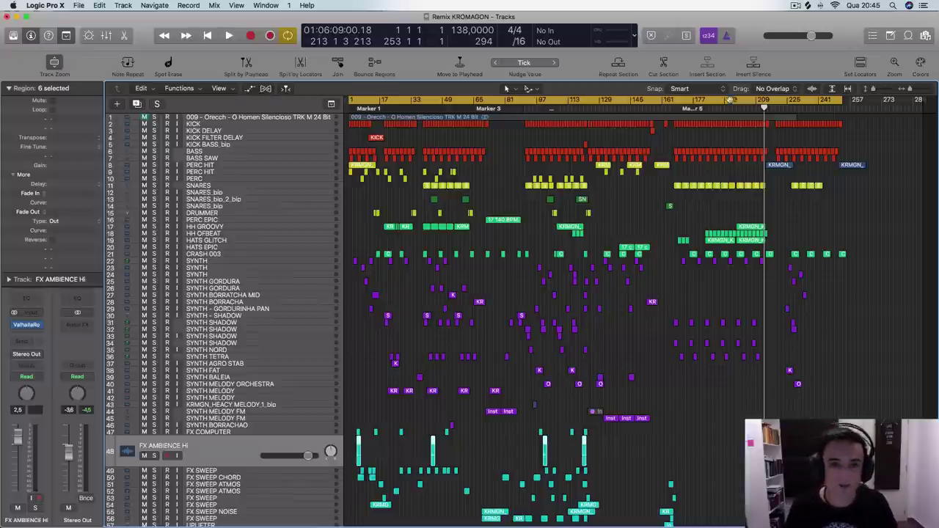
pyautogui.press('super+Right')
pyautogui.press('super+Right')
pyautogui.press('super+Right')
pyautogui.press('super+Left')
pyautogui.press('super+Left')
pyautogui.press('super+Left')
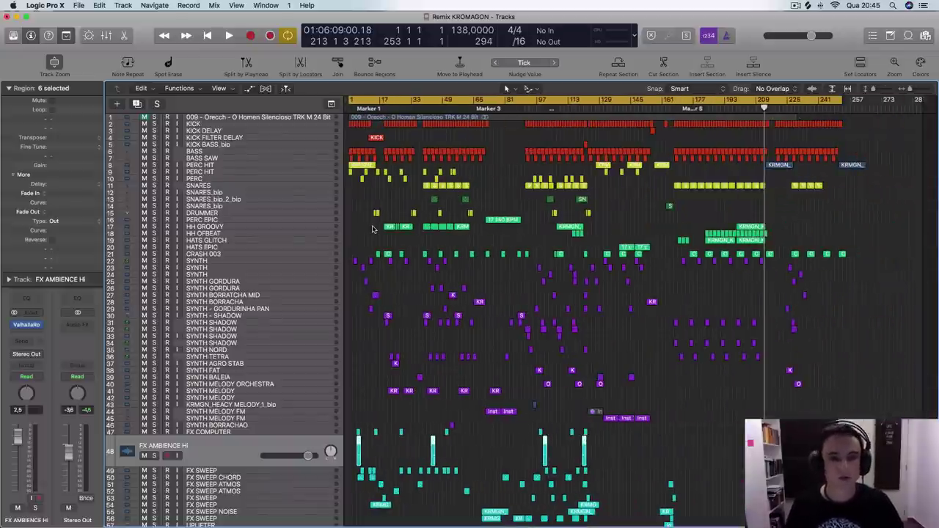
# - Turn off the cycle range and play the arrangement from bar 1
pyautogui.click(402, 97)
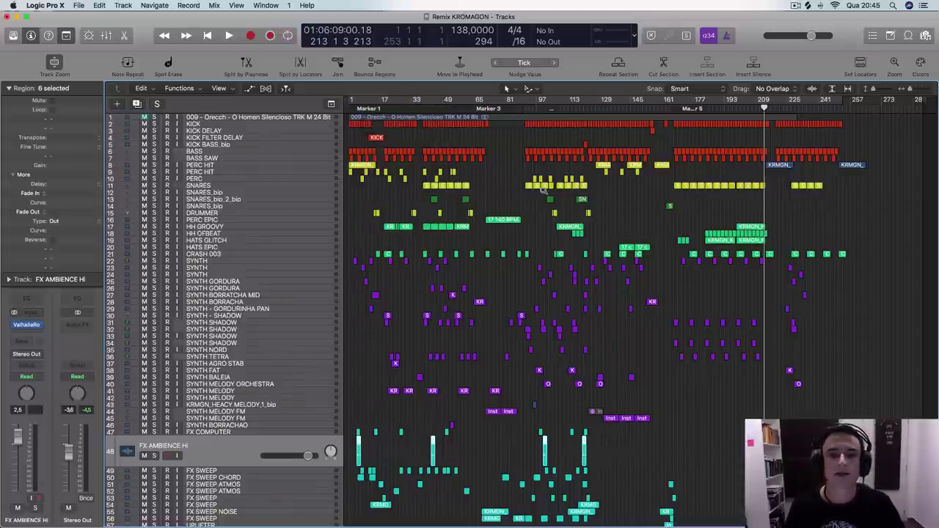
pyautogui.scroll(6, 543, 191)
pyautogui.hscroll(4, 544, 192)
pyautogui.scroll(8, 543, 192)
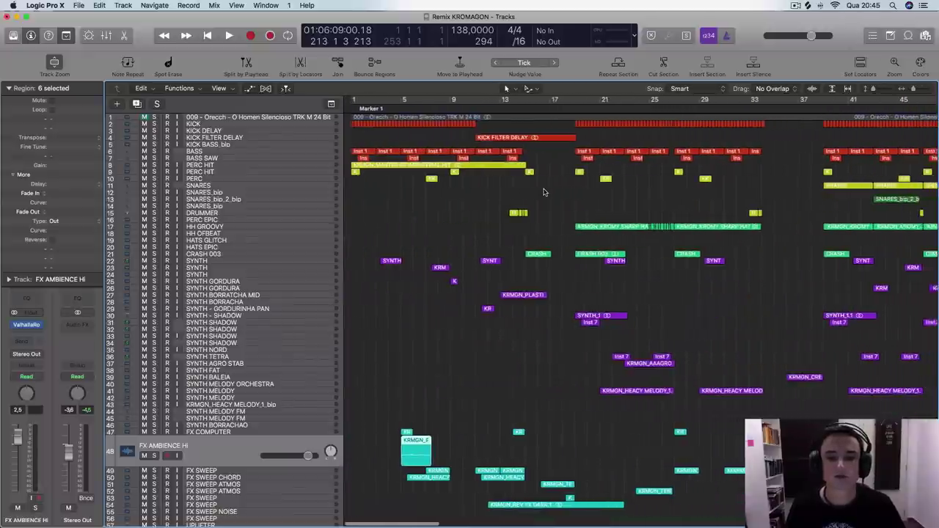
pyautogui.scroll(-5, 543, 191)
pyautogui.scroll(7, 543, 192)
pyautogui.scroll(-4, 544, 192)
pyautogui.scroll(-3, 545, 192)
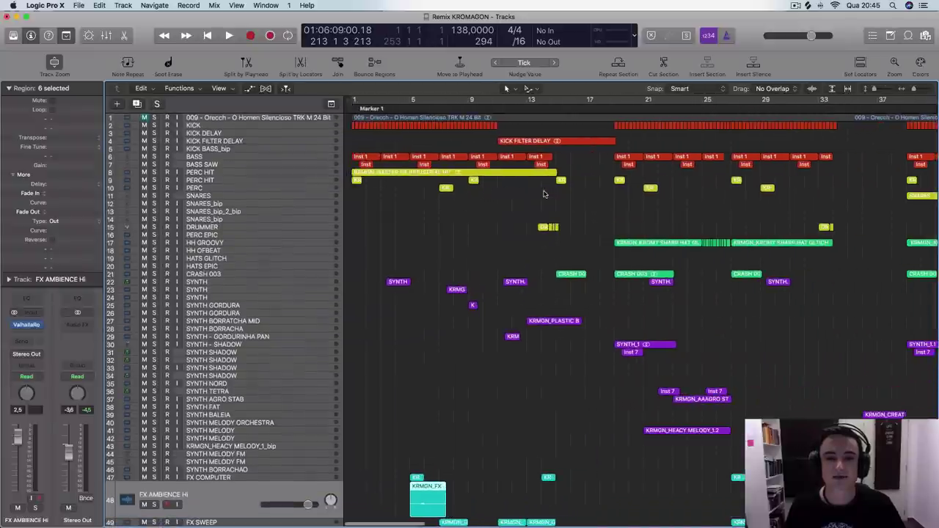
pyautogui.press('Return')
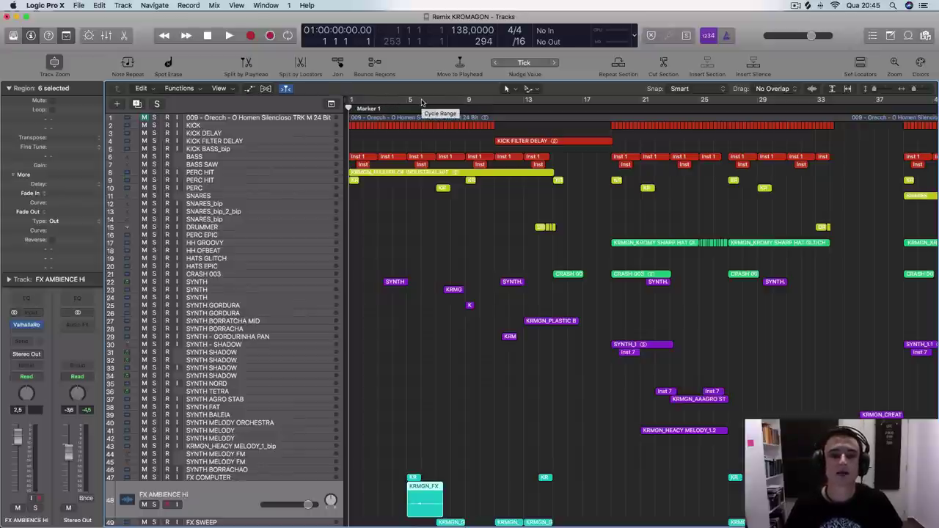
pyautogui.press('space')
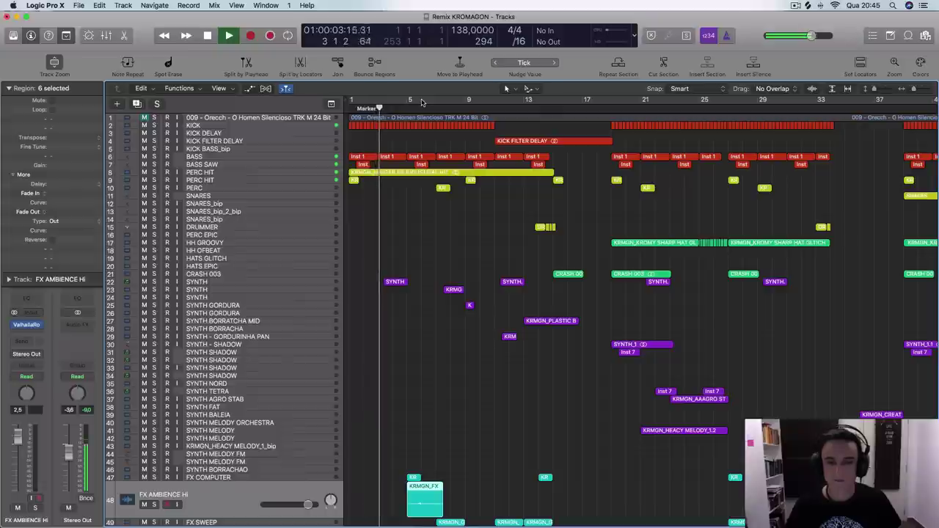
# - Lower the computer's output volume slightly and select the BASS track while the arrangement plays
pyautogui.press('XF86AudioLowerVolume')
pyautogui.press('XF86AudioLowerVolume')
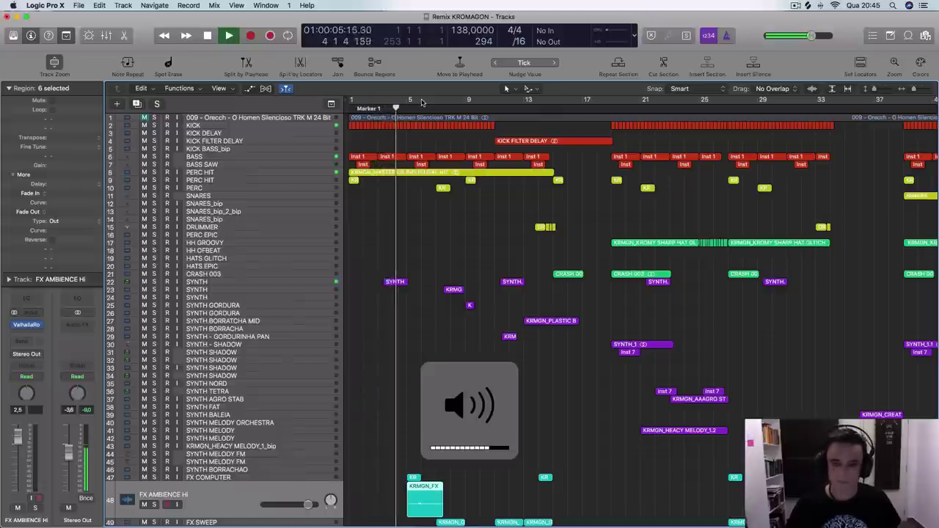
pyautogui.click(303, 156)
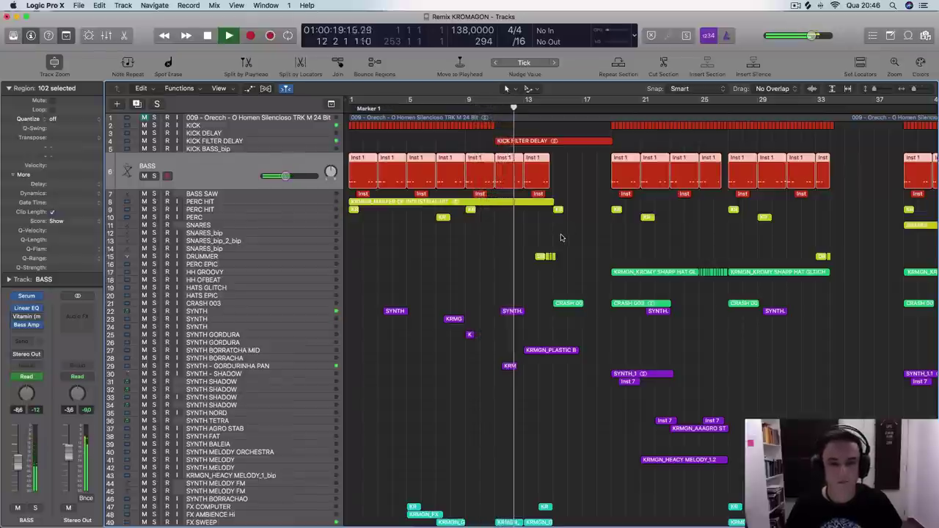
# - Set a cycle range from bar 1 to bar 19 and stop playback
pyautogui.click(352, 100)
pyautogui.moveTo(352, 100); pyautogui.dragTo(608, 100)
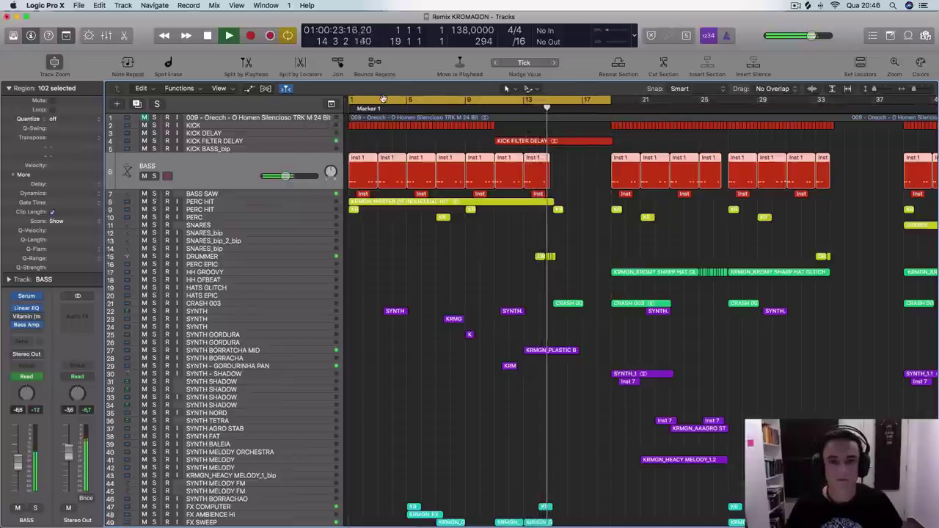
pyautogui.click(542, 100)
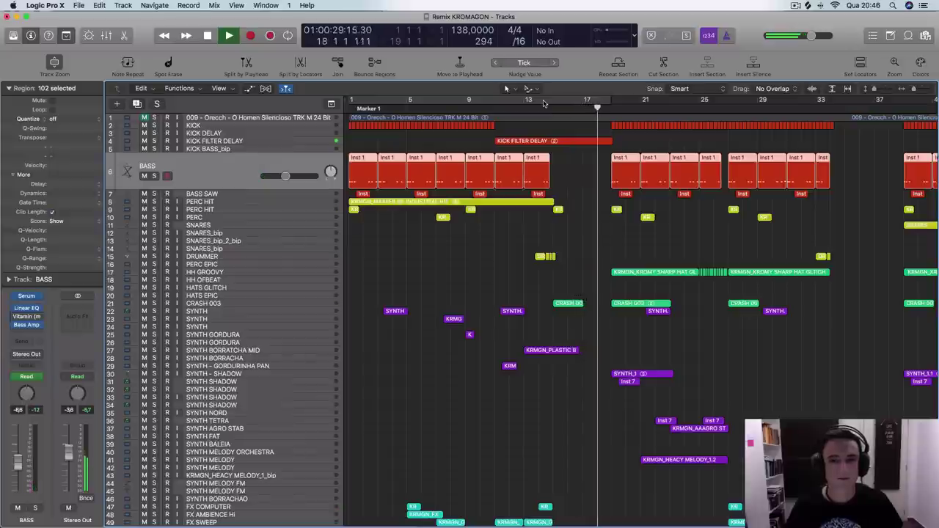
pyautogui.press('space')
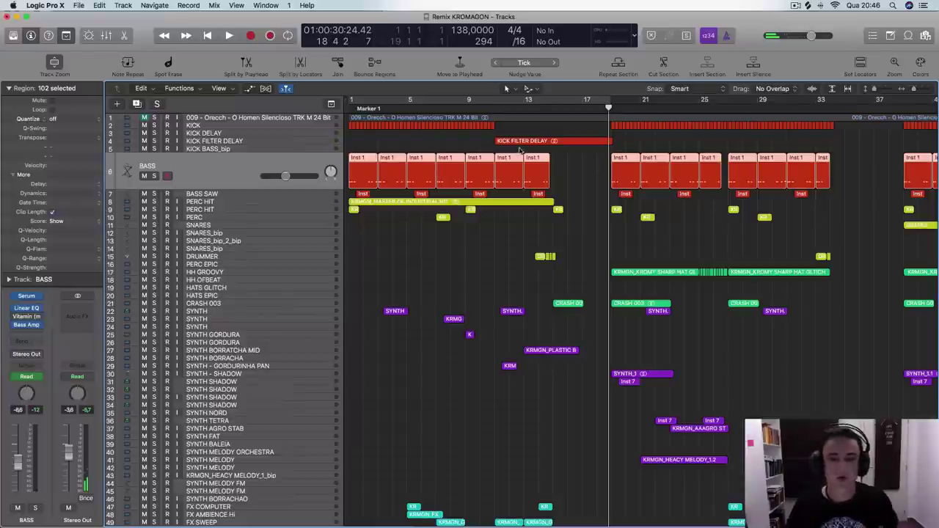
pyautogui.click(475, 100)
pyautogui.scroll(-10, 425, 203)
pyautogui.scroll(9, 424, 205)
pyautogui.scroll(2, 424, 204)
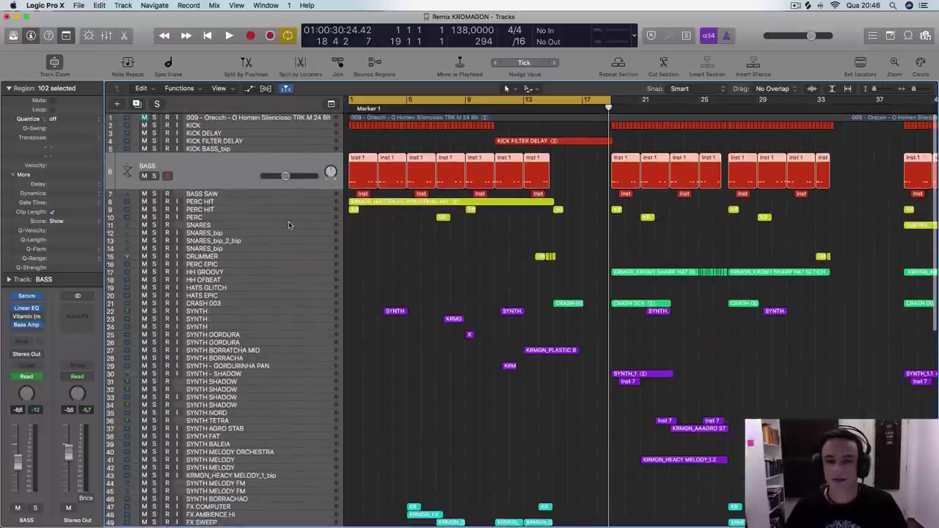
# - Play the opening from bar 1 briefly and select the upper PERC HIT track
pyautogui.press('space')
pyautogui.click(283, 202)
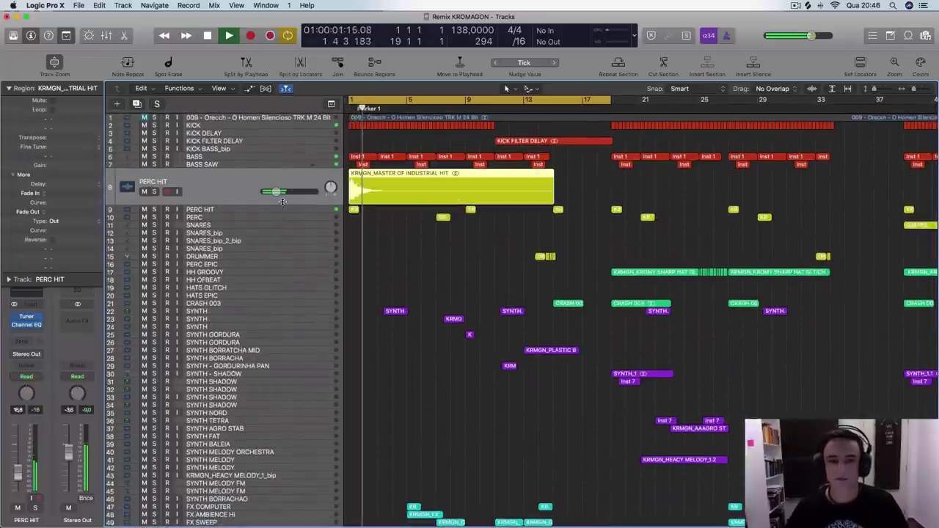
pyautogui.press('space')
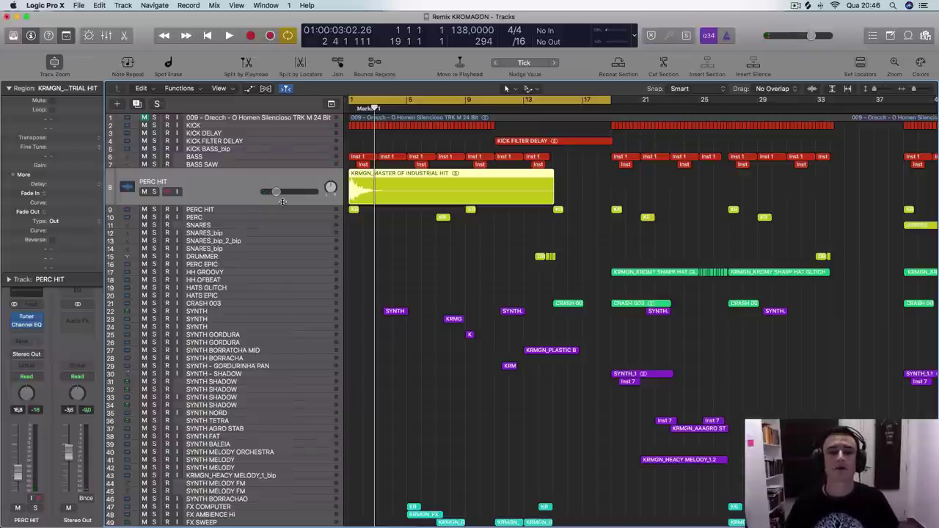
# - Audition the two PERC HIT tracks in solo from bar 1, the lower one alone and both together
pyautogui.click(154, 191)
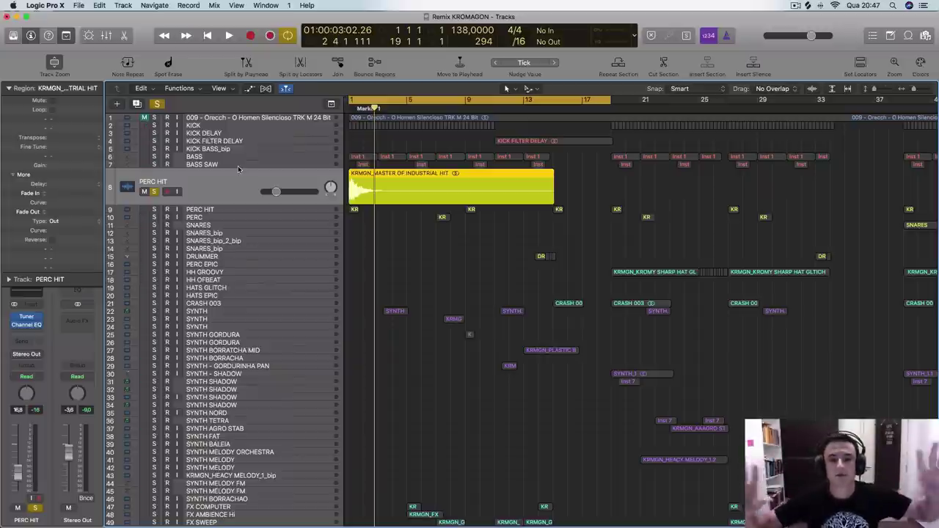
pyautogui.click(233, 210)
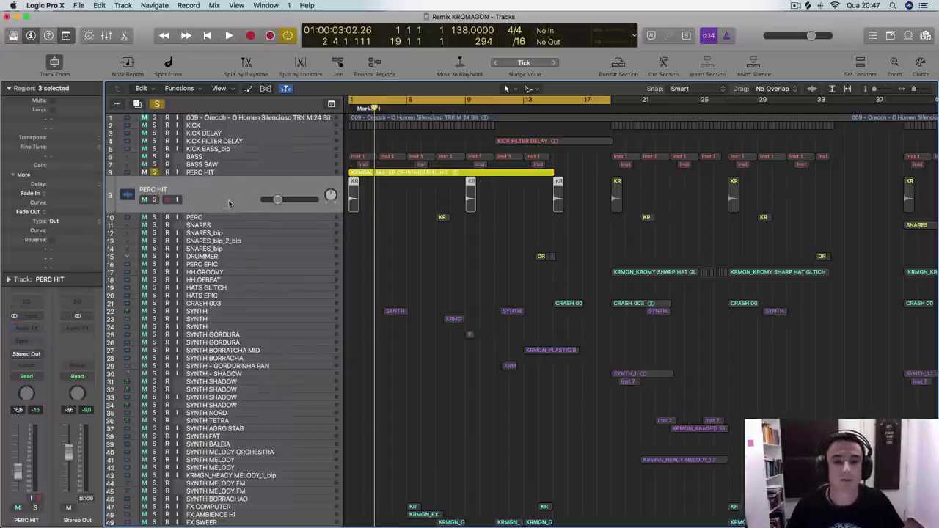
pyautogui.click(154, 173)
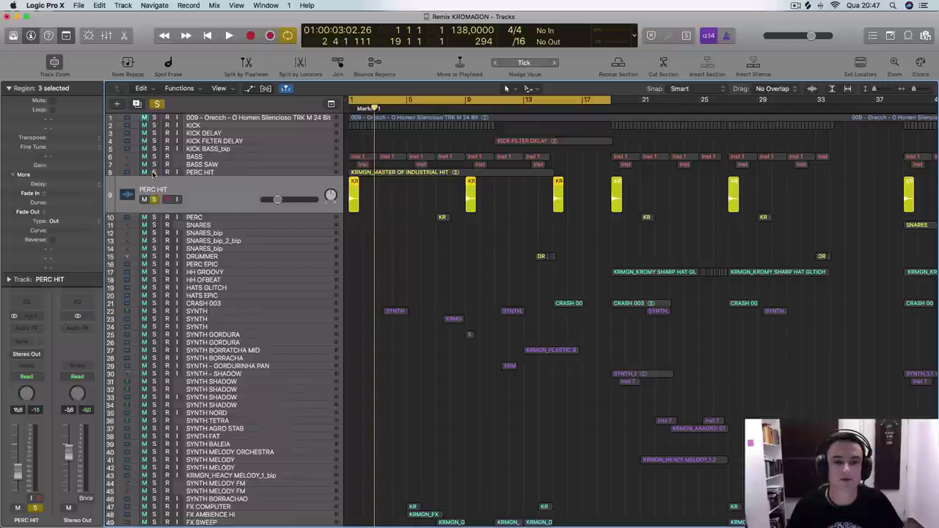
pyautogui.press('space')
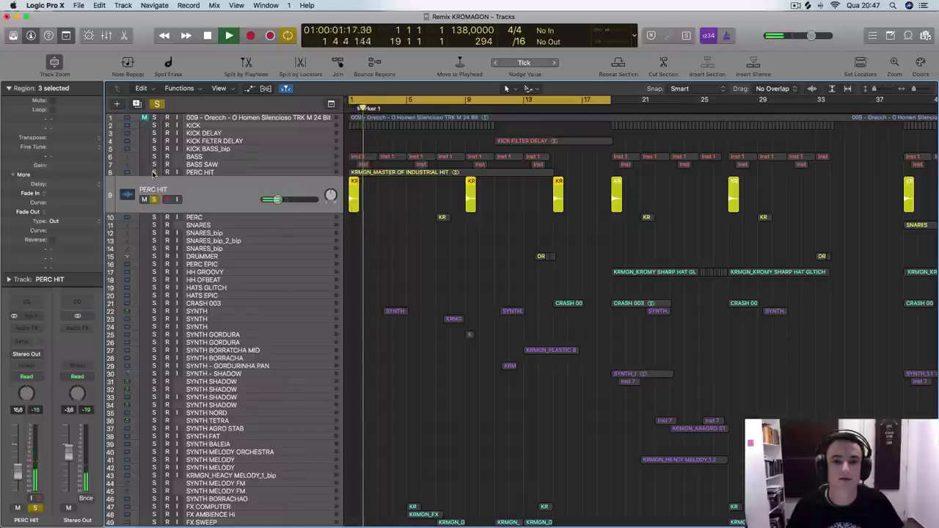
pyautogui.click(153, 172)
pyautogui.press('Return')
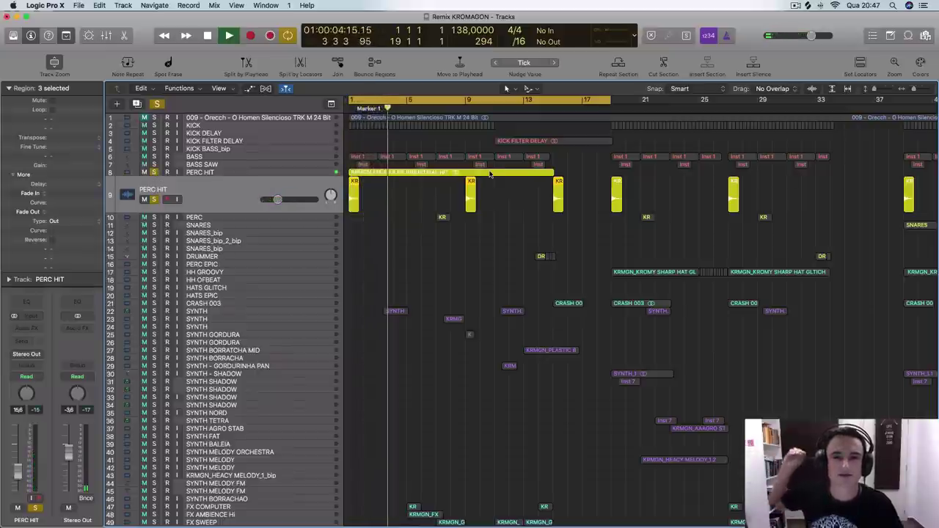
pyautogui.press('space')
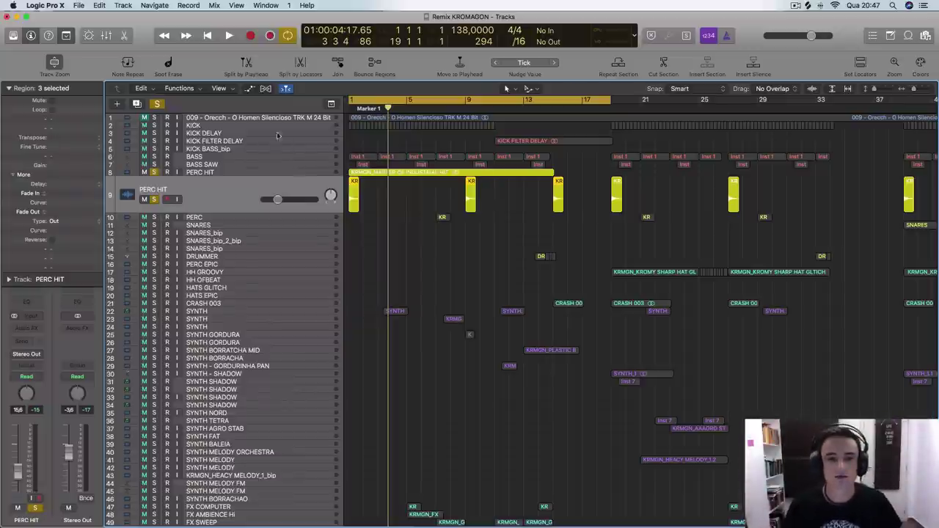
# - Add the kick and bass tracks to the soloed PERC HIT tracks and play them together from bar 1
pyautogui.click(154, 126)
pyautogui.click(154, 140)
pyautogui.click(154, 149)
pyautogui.click(154, 156)
pyautogui.click(154, 164)
pyautogui.press('space')
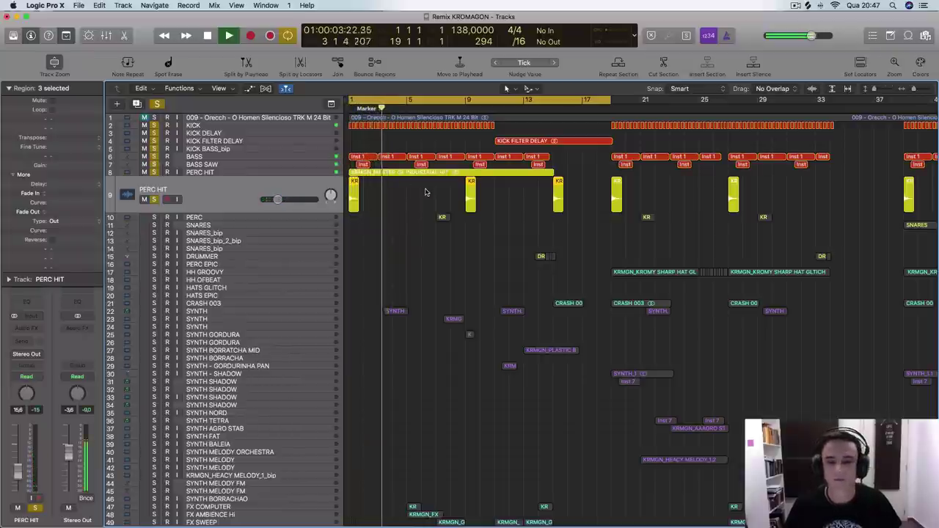
pyautogui.press('space')
# - Clear the kick, bass and percussion solos and audition the uppermost AMBIENCE track in solo
pyautogui.moveTo(156, 199); pyautogui.dragTo(154, 126)
pyautogui.scroll(-3, 387, 302)
pyautogui.scroll(-12, 387, 302)
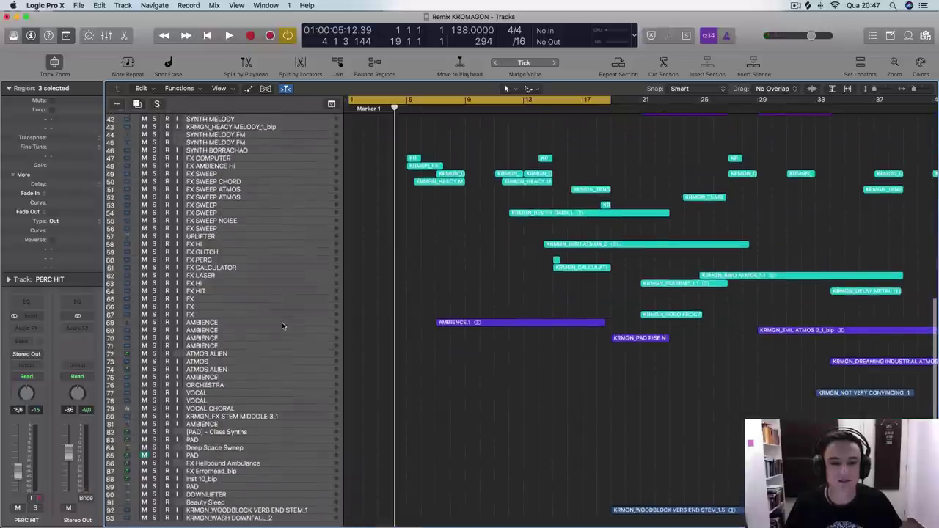
pyautogui.click(278, 319)
pyautogui.click(154, 311)
pyautogui.press('space')
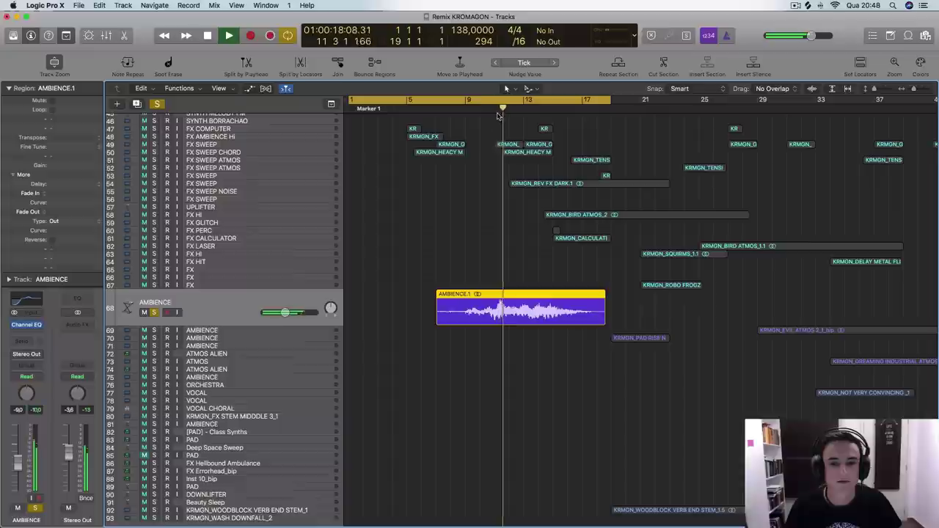
pyautogui.press('space')
pyautogui.click(155, 313)
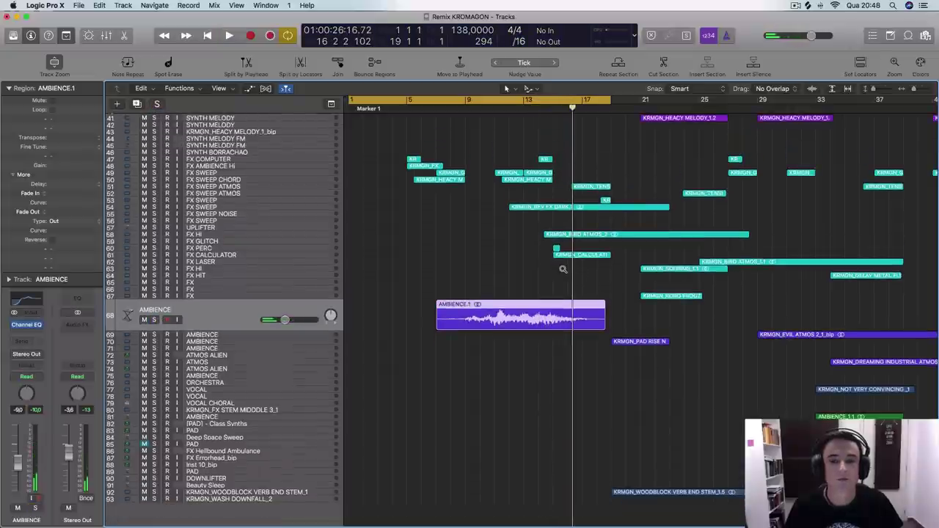
# - Select the HH GROOVY track and its first hat glitch loop region at bar 19
pyautogui.scroll(10, 562, 270)
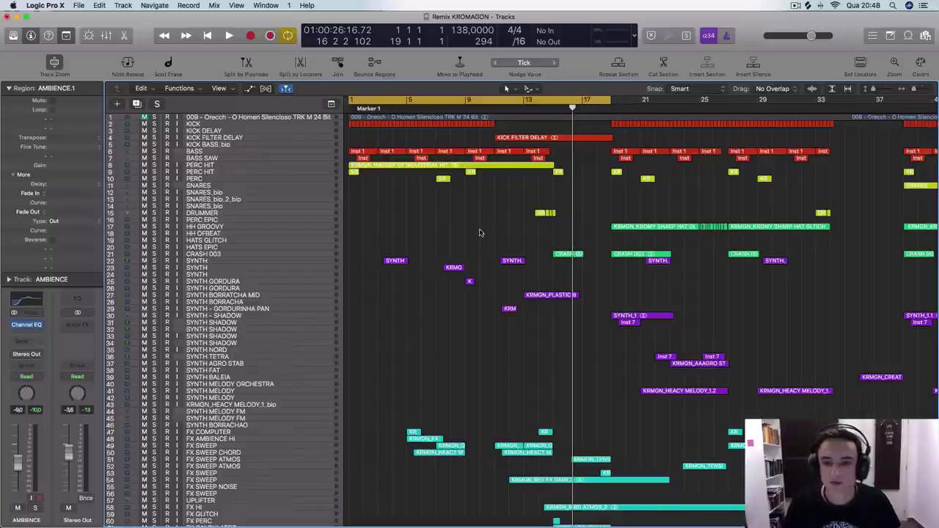
pyautogui.click(306, 226)
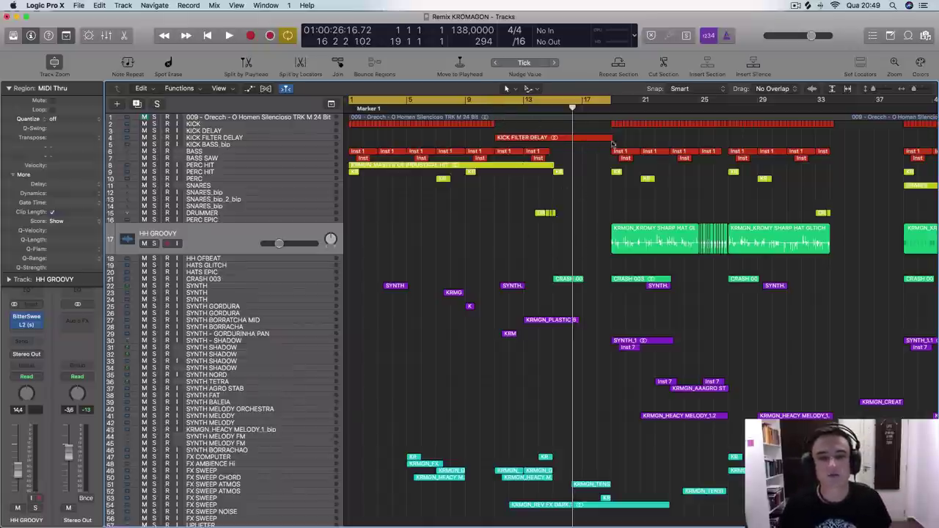
pyautogui.click(653, 236)
# - Examine how the regions on the drum, synth, FX and ambience tracks are layered around bar 19
pyautogui.scroll(-10, 652, 236)
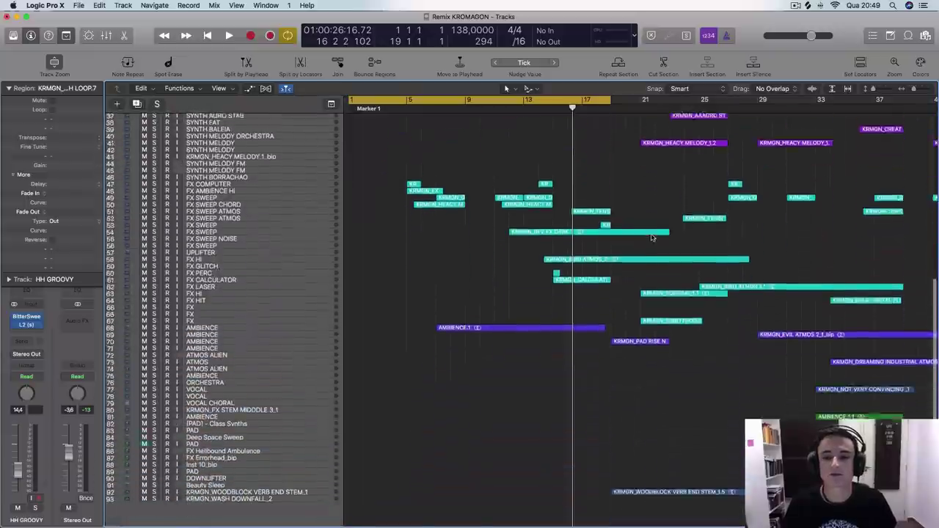
pyautogui.scroll(10, 652, 231)
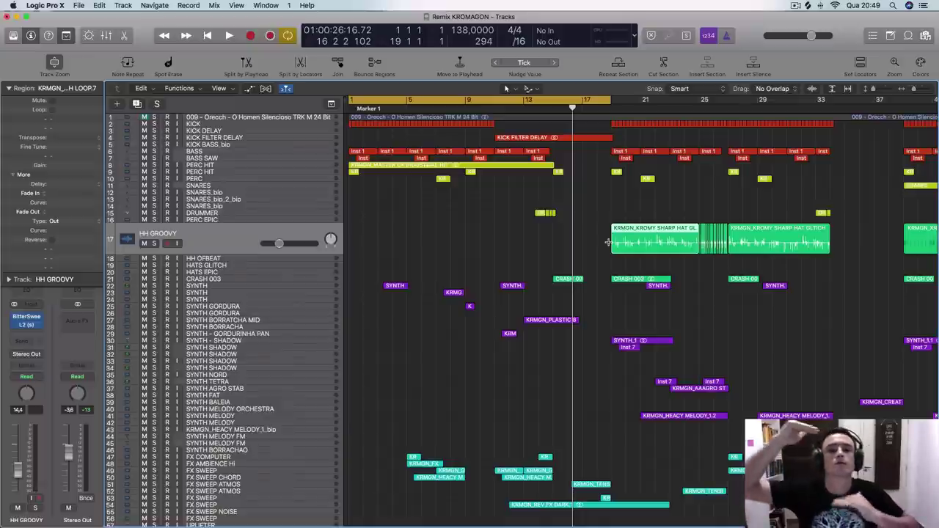
pyautogui.scroll(-10, 596, 390)
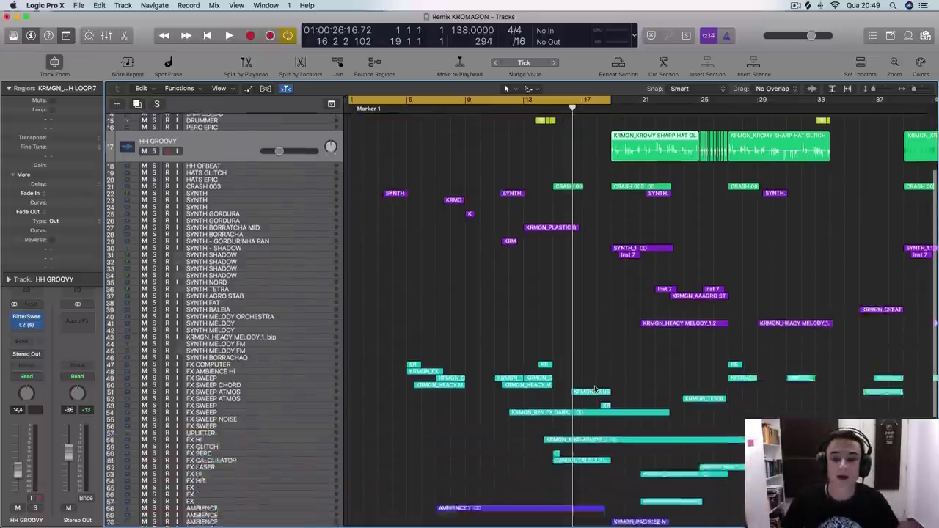
pyautogui.scroll(12, 596, 390)
pyautogui.scroll(-1, 595, 389)
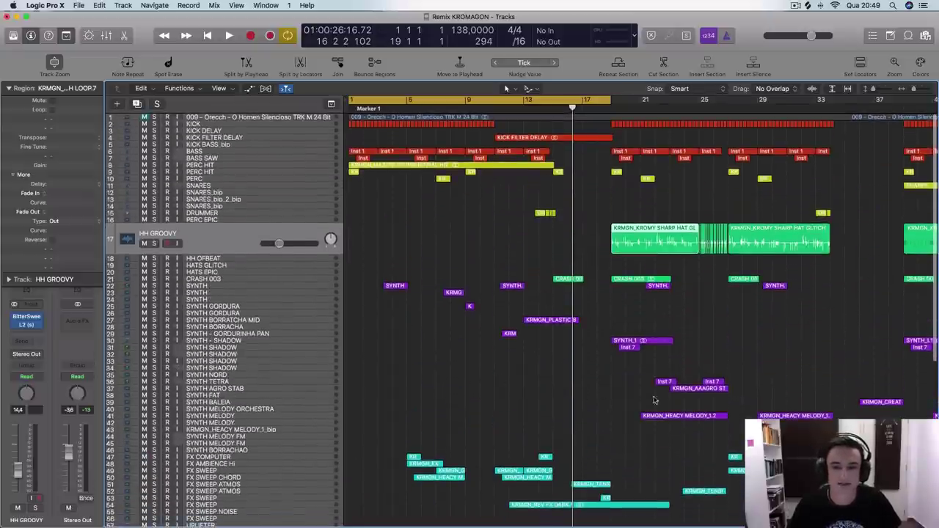
pyautogui.hscroll(2, 477, 381)
pyautogui.scroll(-15, 473, 373)
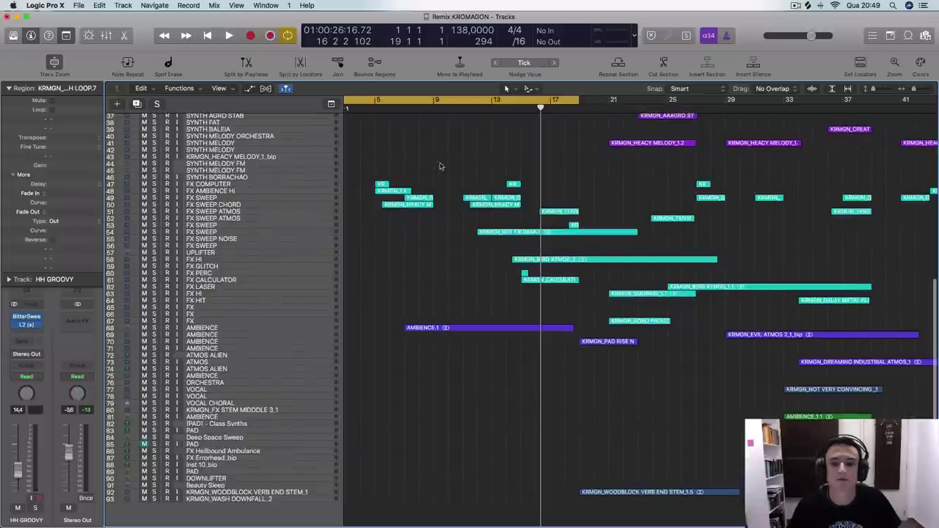
pyautogui.scroll(15, 562, 210)
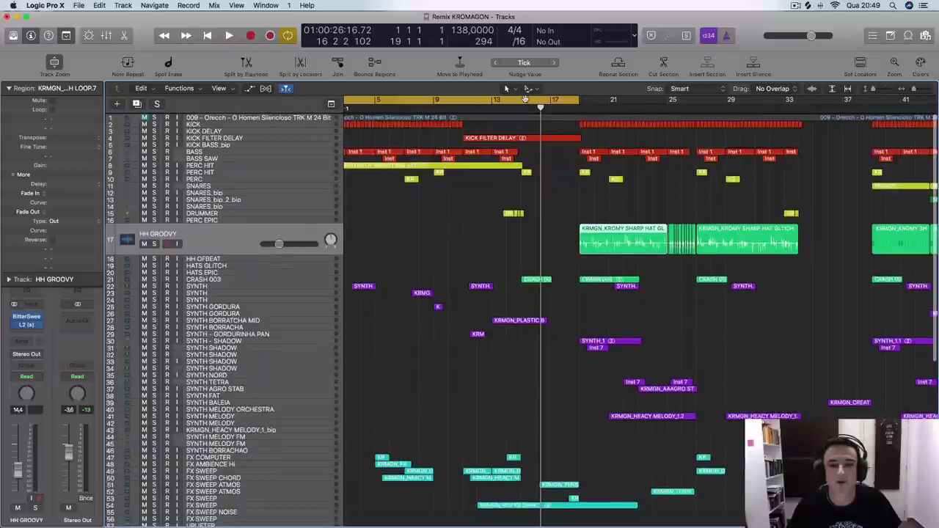
# - Turn off the cycle range and play the transition into bar 19 from around bar 15
pyautogui.click(525, 104)
pyautogui.hscroll(-2, 516, 109)
pyautogui.press('space')
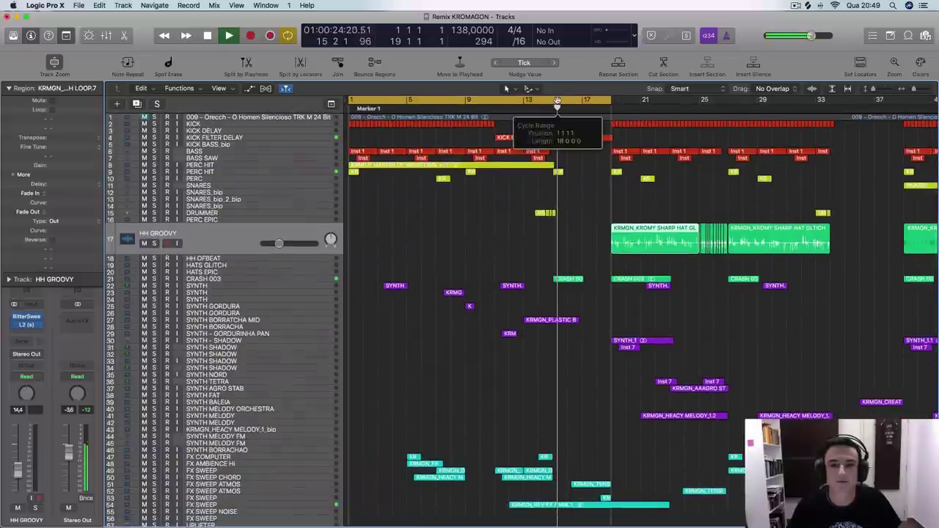
pyautogui.hscroll(5, 587, 163)
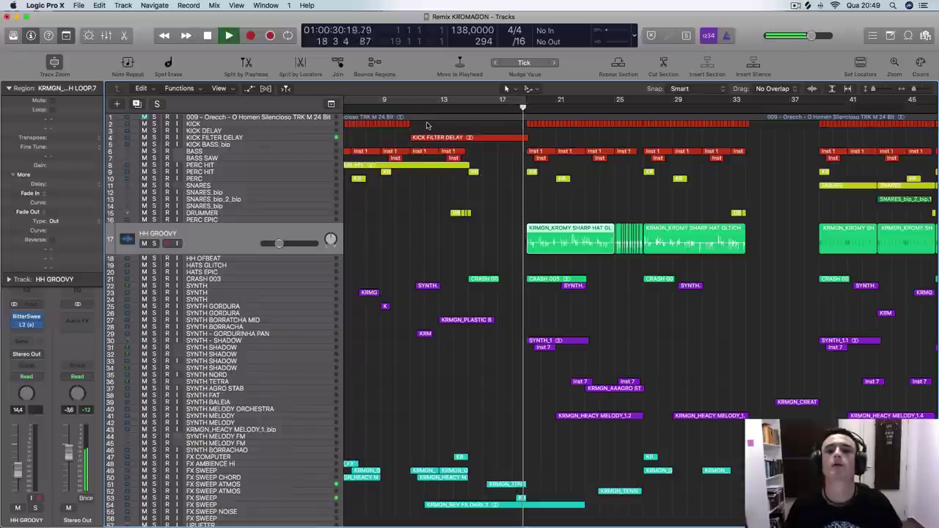
# - Set the cycle range from bar 19 to bar 34 and play the start of that section
pyautogui.moveTo(526, 103); pyautogui.dragTo(740, 116)
pyautogui.scroll(4, 573, 199)
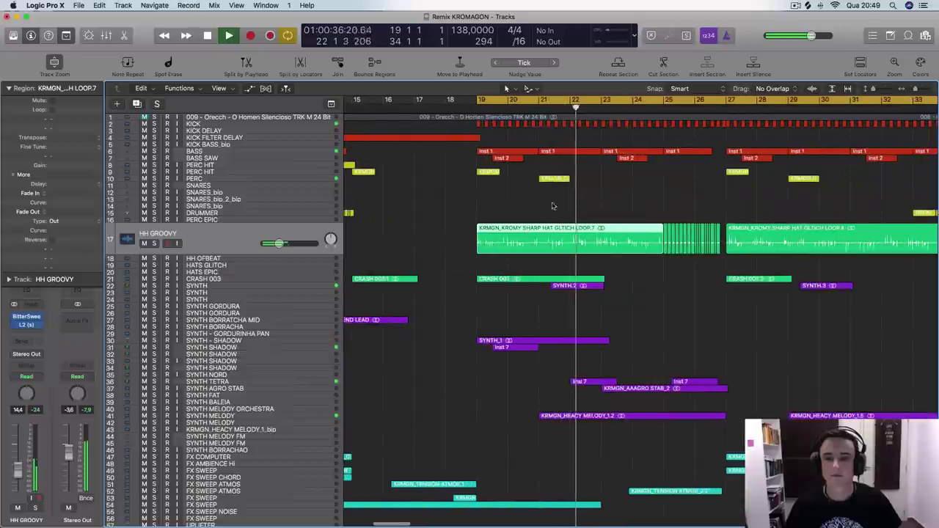
pyautogui.scroll(-1, 507, 217)
pyautogui.hscroll(2, 506, 217)
pyautogui.scroll(-1, 506, 217)
pyautogui.press('space')
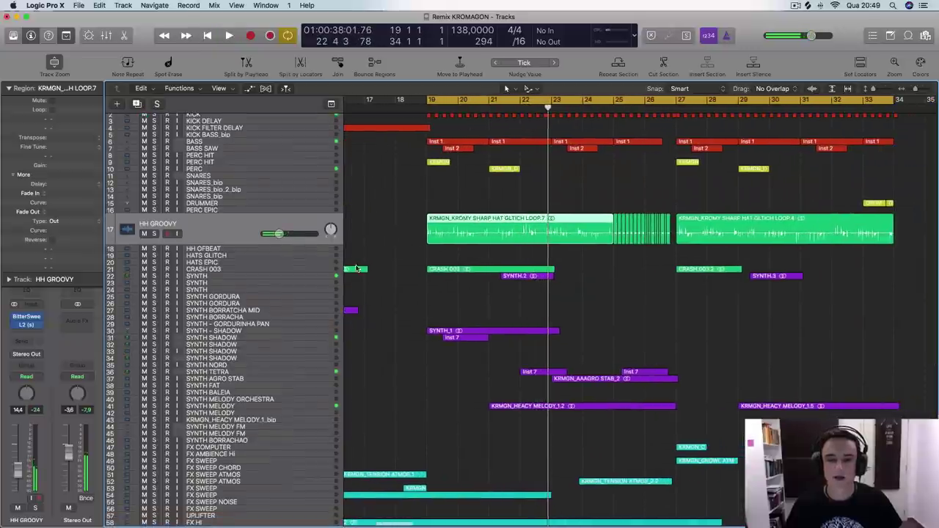
pyautogui.scroll(2, 497, 230)
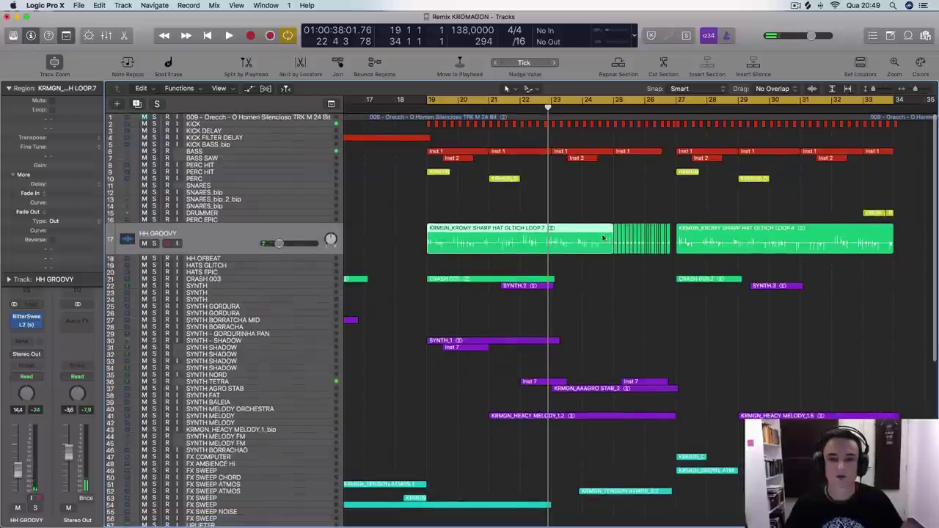
# - Select the SYNTH - SHADOW track and the tracks below it down to SYNTH TETRA to examine their regions across the arrangement
pyautogui.click(323, 343)
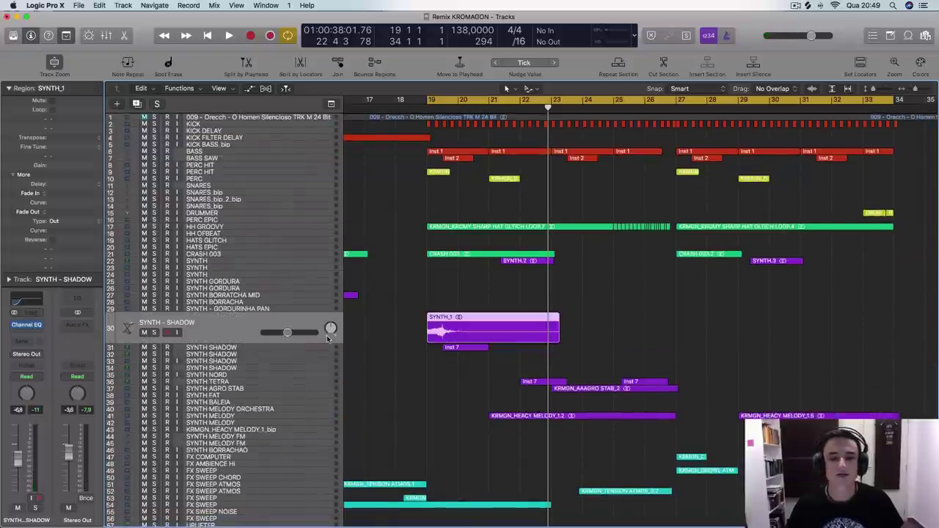
pyautogui.scroll(-5, 447, 297)
pyautogui.scroll(-2, 463, 291)
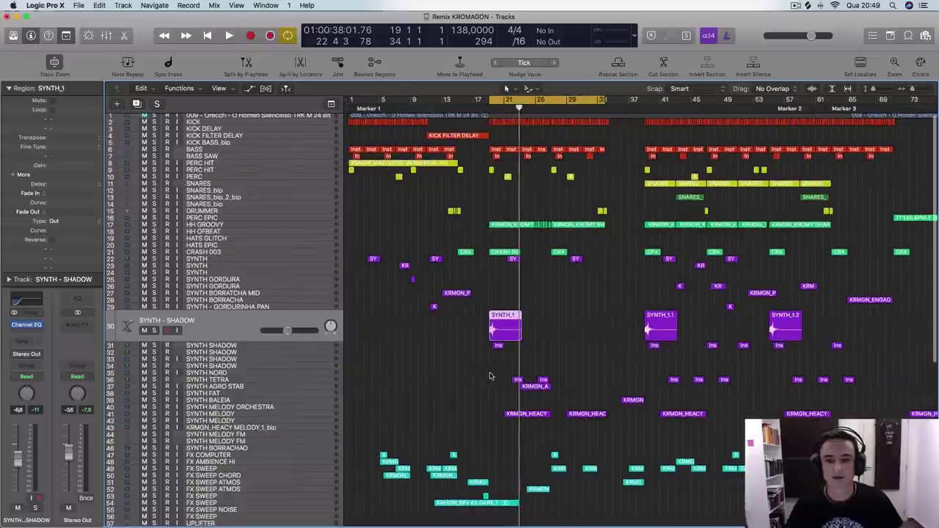
pyautogui.click(297, 348)
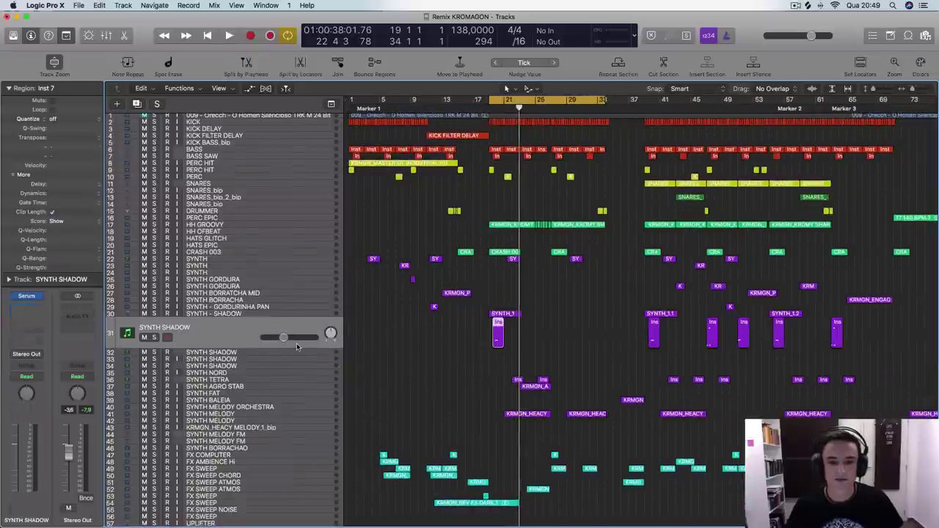
pyautogui.press('Down')
pyautogui.press('Down')
pyautogui.press('Down')
pyautogui.press('Down')
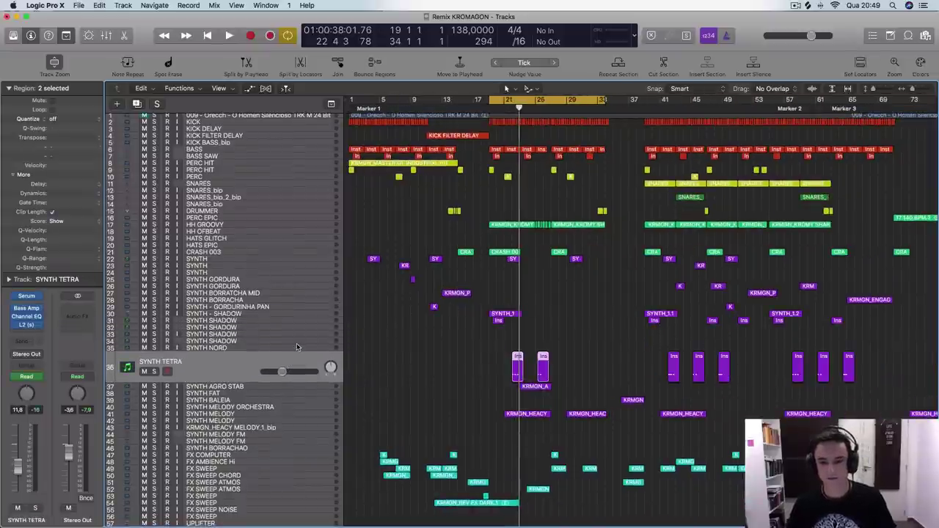
# - Zoom in on bars 19 to 34, solo the SYNTH - SHADOW track and play its SYNTH_1 region
pyautogui.press('Down')
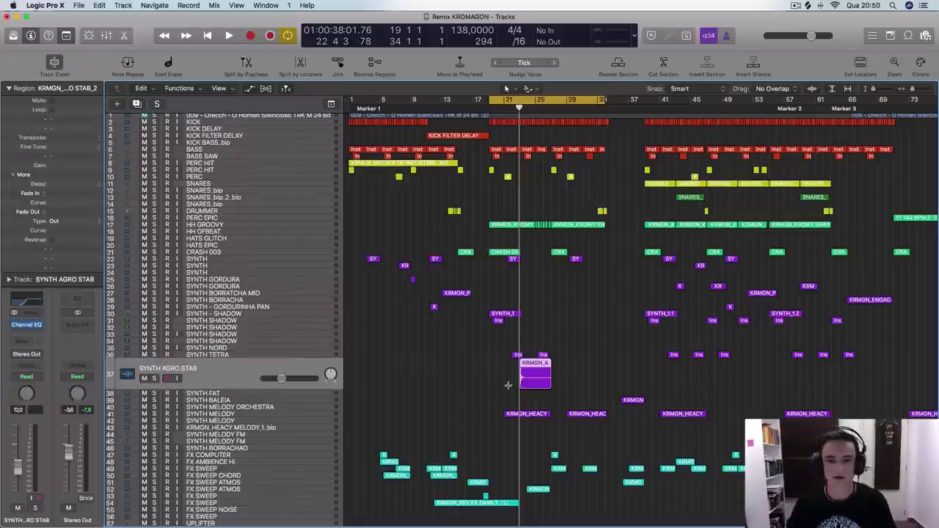
pyautogui.click(248, 316)
pyautogui.press('super+Right')
pyautogui.press('super+Right')
pyautogui.press('super+Right')
pyautogui.press('super+Right')
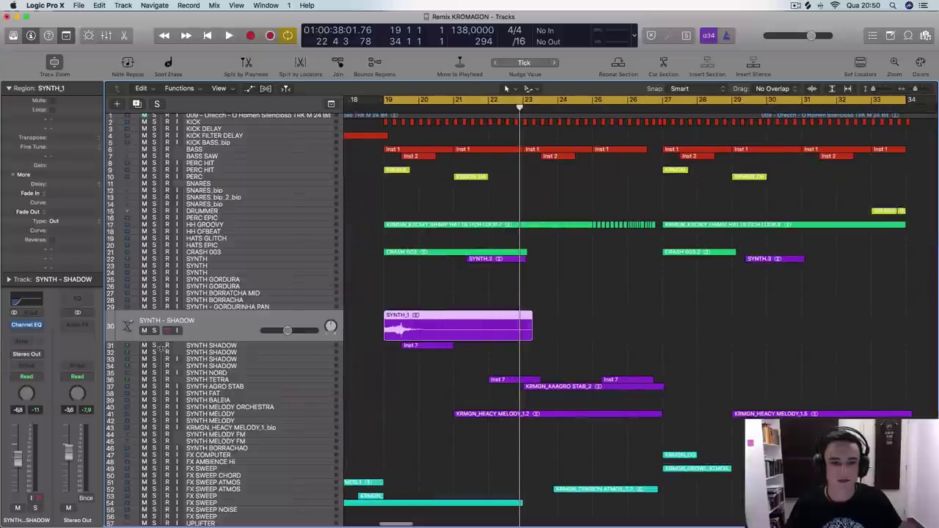
pyautogui.click(154, 331)
pyautogui.press('space')
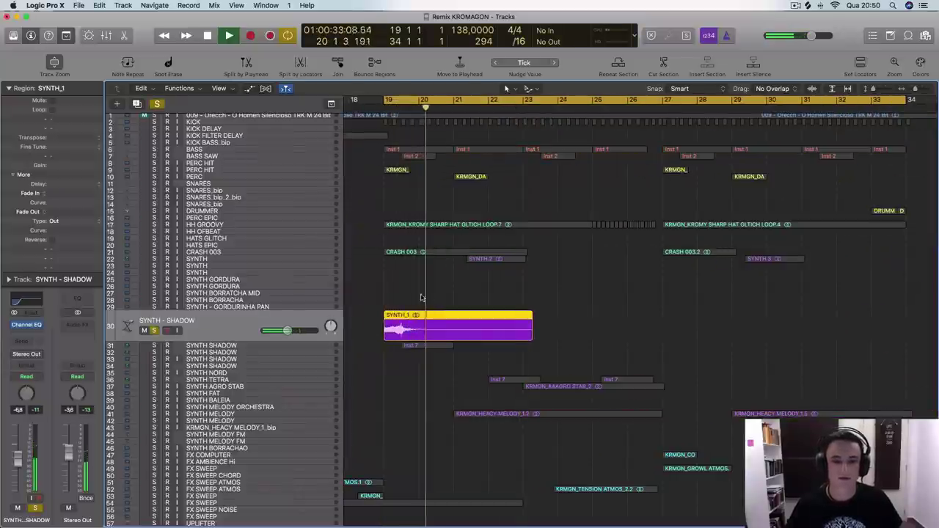
pyautogui.press('space')
# - Add the SYNTH SHADOW instrument track directly below to the solo and play both layers together from bar 19
pyautogui.click(154, 346)
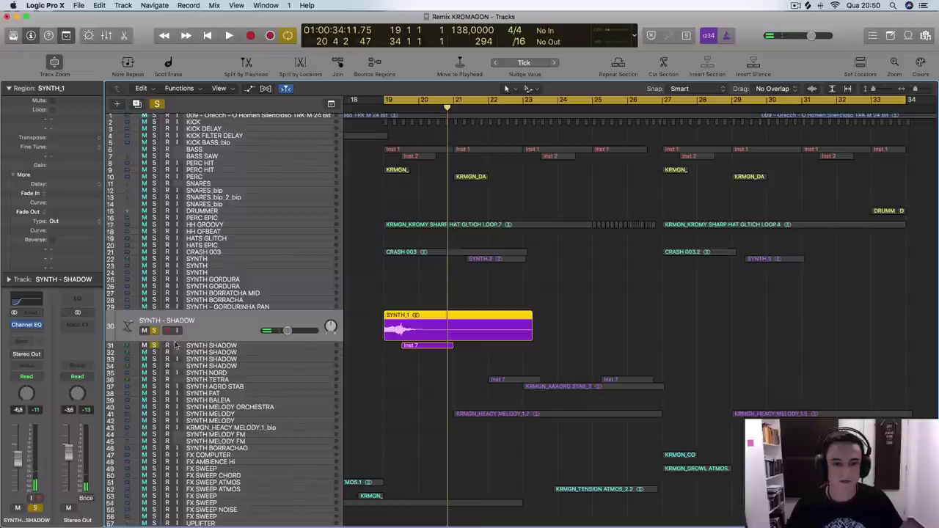
pyautogui.press('space')
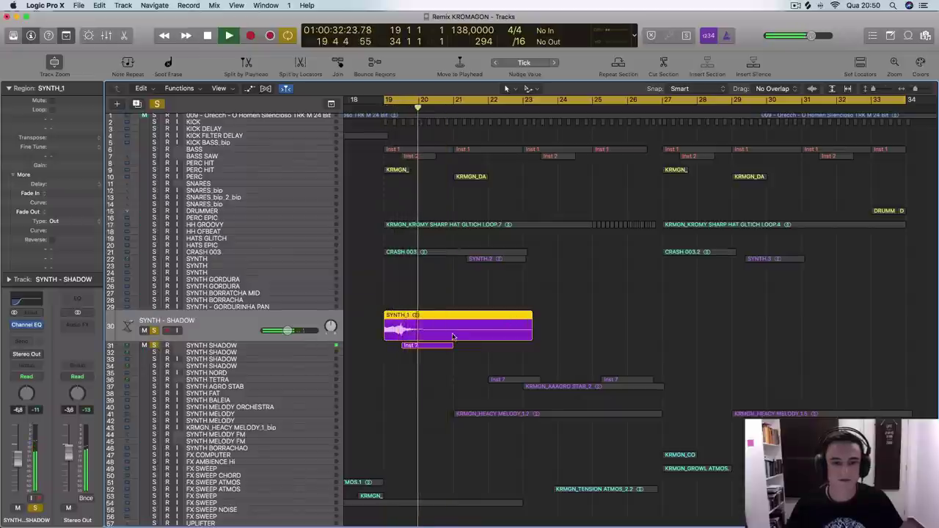
pyautogui.press('super+Down')
pyautogui.press('super+Down')
pyautogui.press('super+Down')
pyautogui.press('super+Down')
pyautogui.press('super+Down')
pyautogui.press('super+Down')
pyautogui.scroll(2, 453, 338)
pyautogui.press('super+Up')
pyautogui.press('super+Up')
pyautogui.press('super+Up')
pyautogui.press('super+Up')
pyautogui.press('super+Up')
pyautogui.press('super+Up')
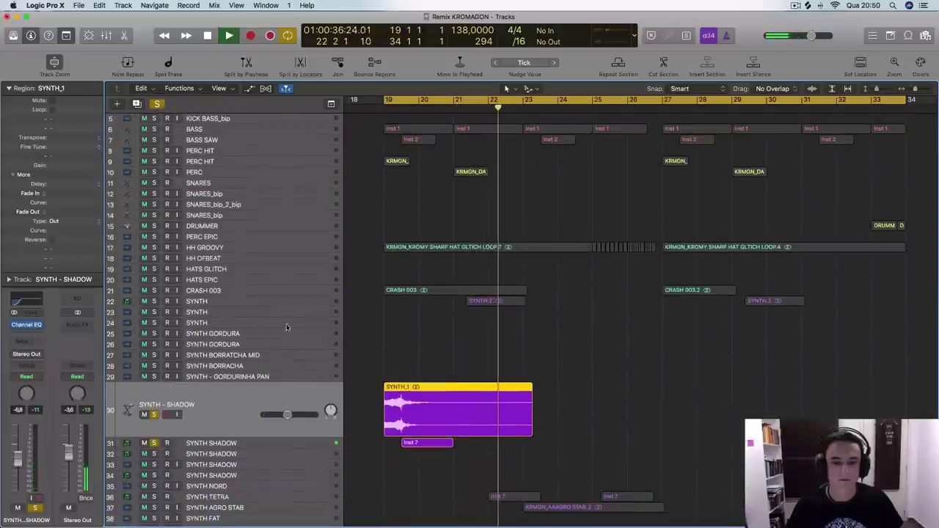
pyautogui.press('space')
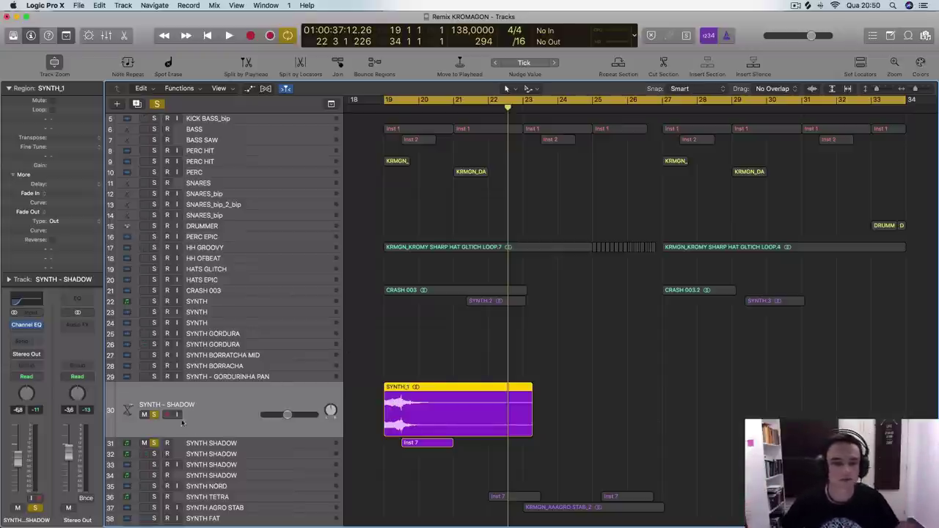
# - Turn off solo on both SHADOW tracks and play the full mix around bars 22 and 23
pyautogui.click(154, 414)
pyautogui.click(155, 443)
pyautogui.scroll(-4, 464, 336)
pyautogui.scroll(5, 464, 336)
pyautogui.scroll(-2, 464, 337)
pyautogui.scroll(-2, 464, 336)
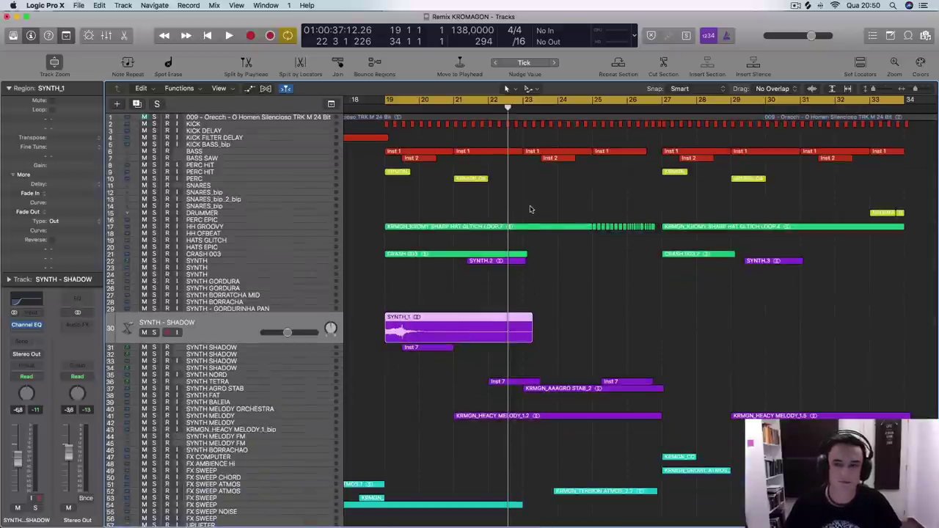
pyautogui.press('space')
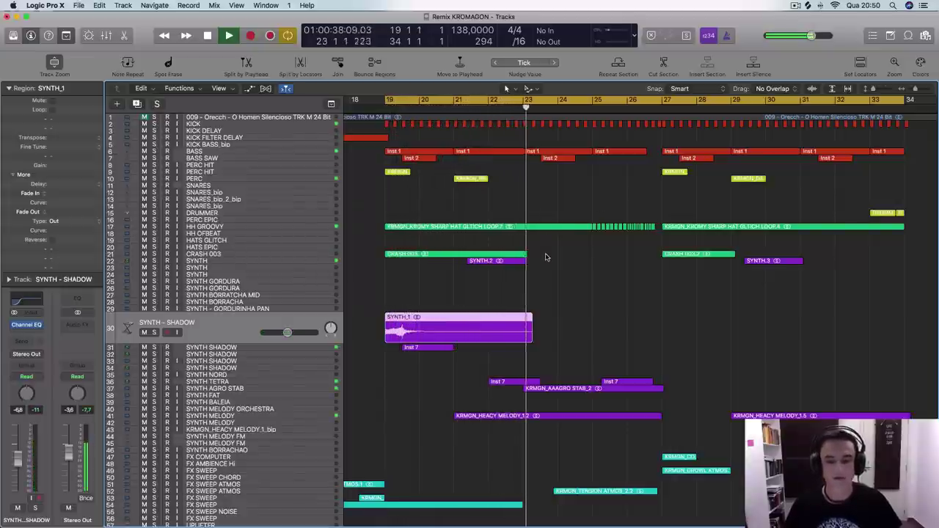
pyautogui.press('space')
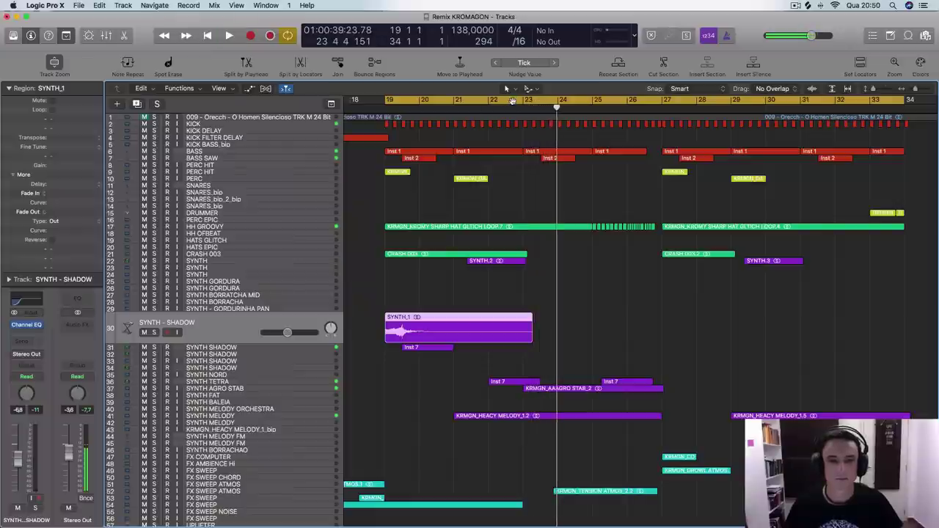
pyautogui.press('space')
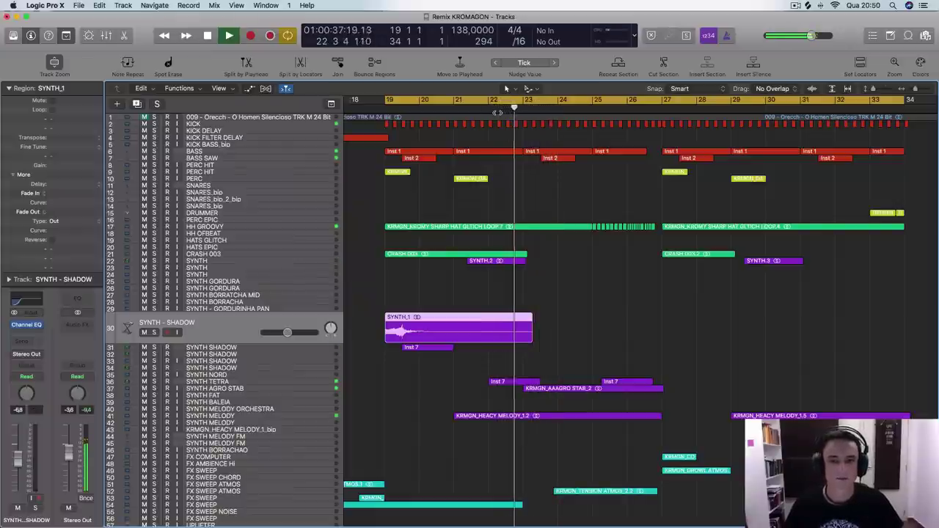
pyautogui.press('space')
# - Set the cycle range from bar 23 to bar 27 and play the SYNTH AGRO STAB track in solo
pyautogui.moveTo(522, 101); pyautogui.dragTo(660, 103)
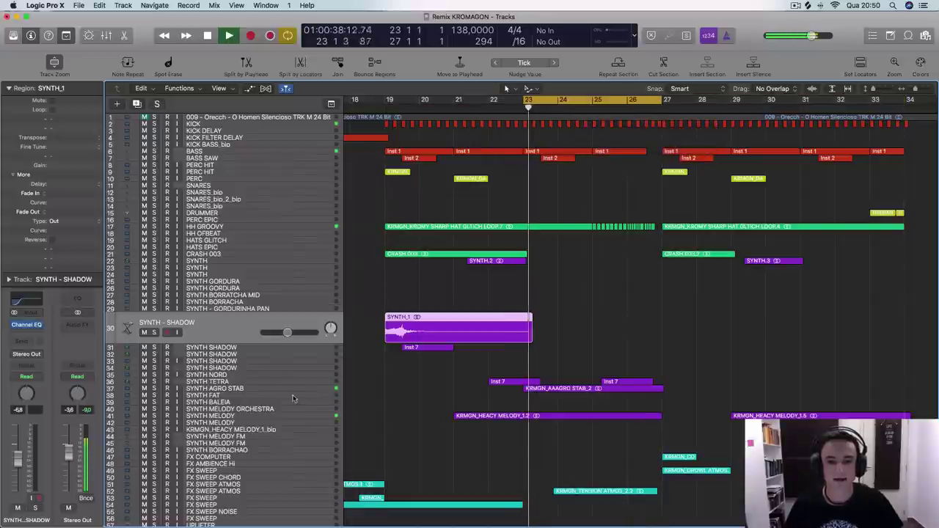
pyautogui.click(176, 388)
pyautogui.click(155, 380)
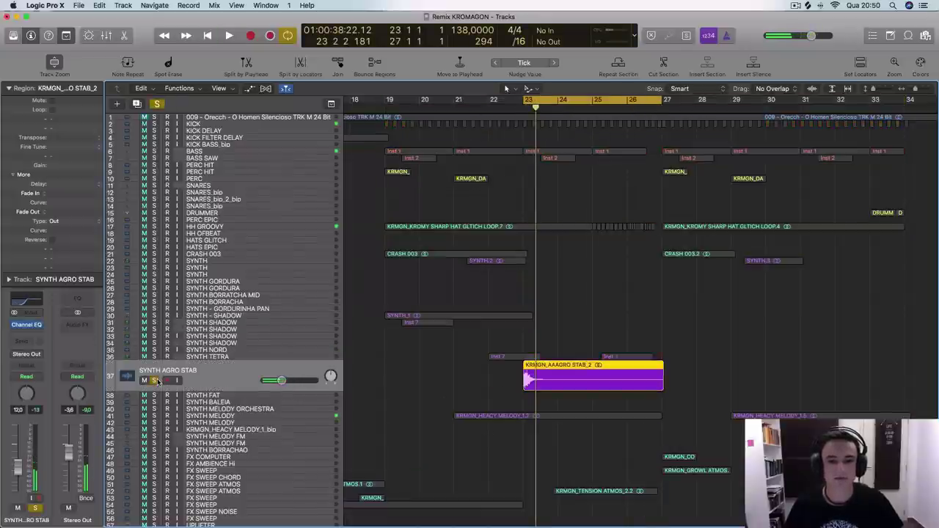
pyautogui.press('space')
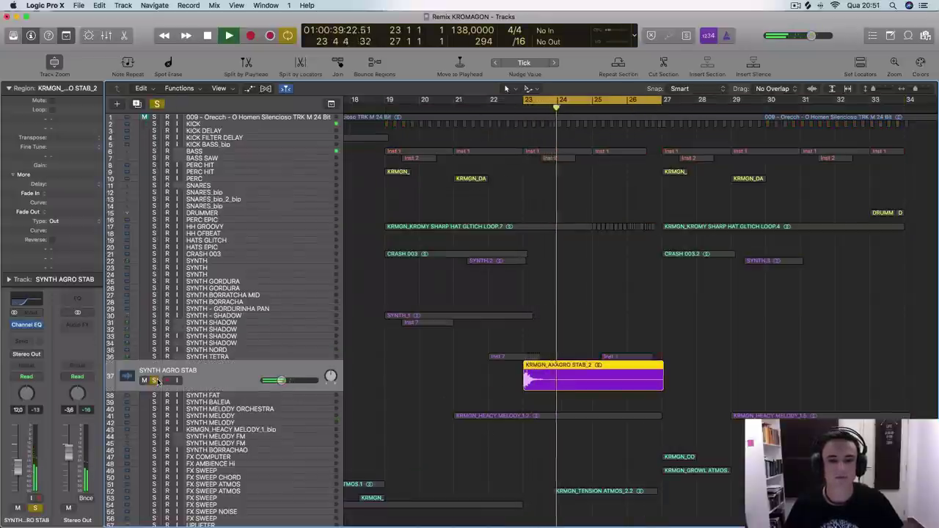
pyautogui.press('space')
# - Turn off the stab track's solo and play the full mix from bar 22 into bar 23
pyautogui.click(157, 381)
pyautogui.click(490, 110)
pyautogui.press('space')
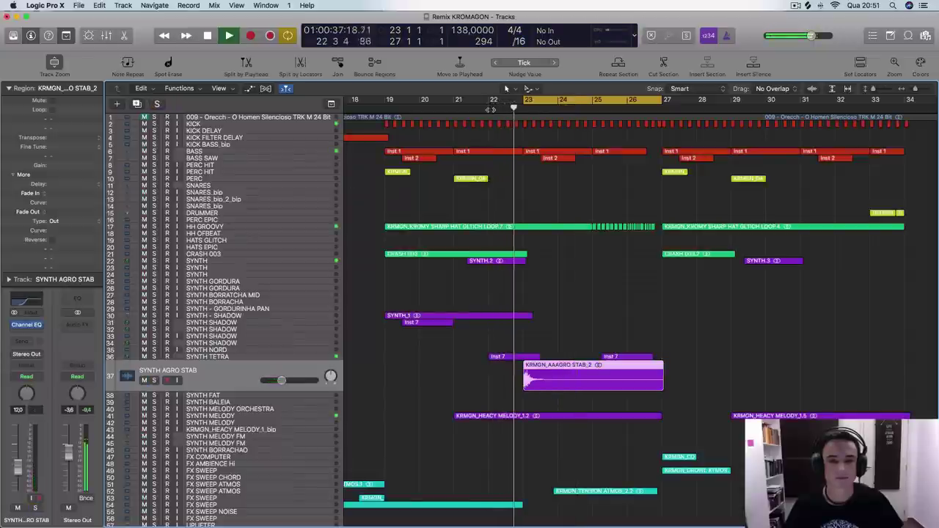
pyautogui.press('space')
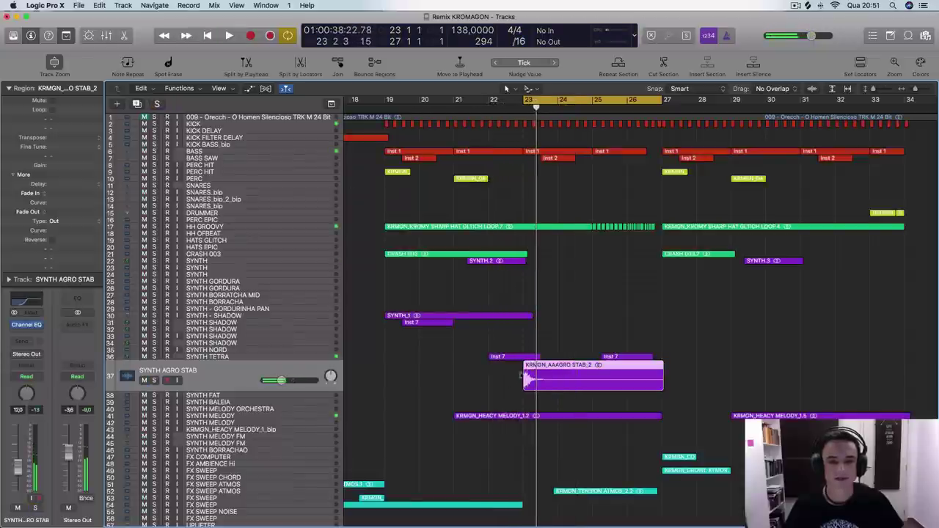
# - Solo the AMBIENCE track holding the KRMGN_PAD RISE N GLITCH_2.5 region and play the rise leading into bar 23
pyautogui.scroll(-4, 503, 383)
pyautogui.press('super+Down')
pyautogui.press('super+Down')
pyautogui.press('super+Down')
pyautogui.press('super+Down')
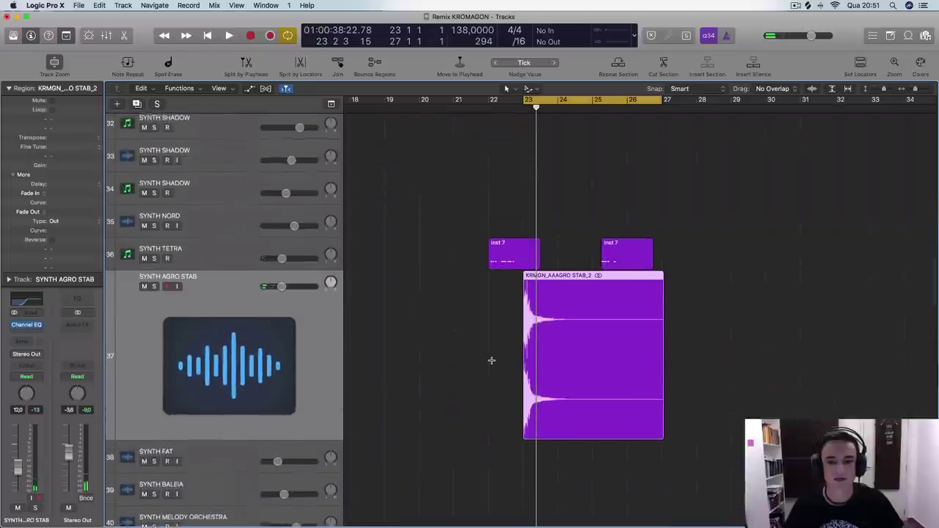
pyautogui.scroll(-5, 492, 360)
pyautogui.scroll(-15, 587, 373)
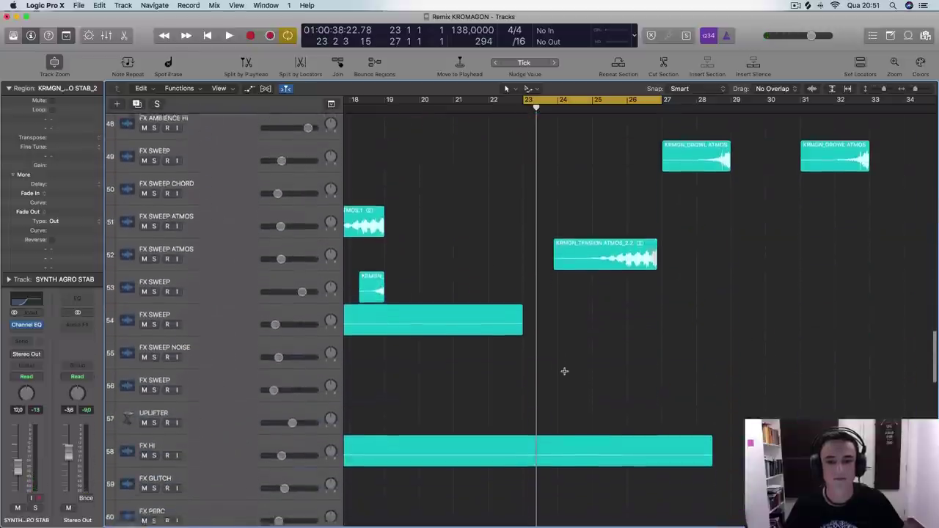
pyautogui.scroll(-2, 563, 367)
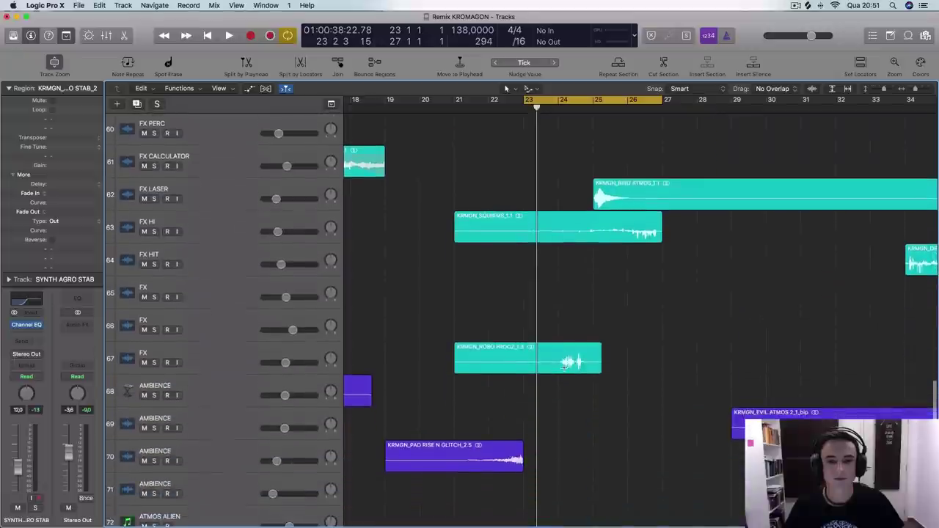
pyautogui.scroll(-5, 564, 367)
pyautogui.scroll(-1, 564, 368)
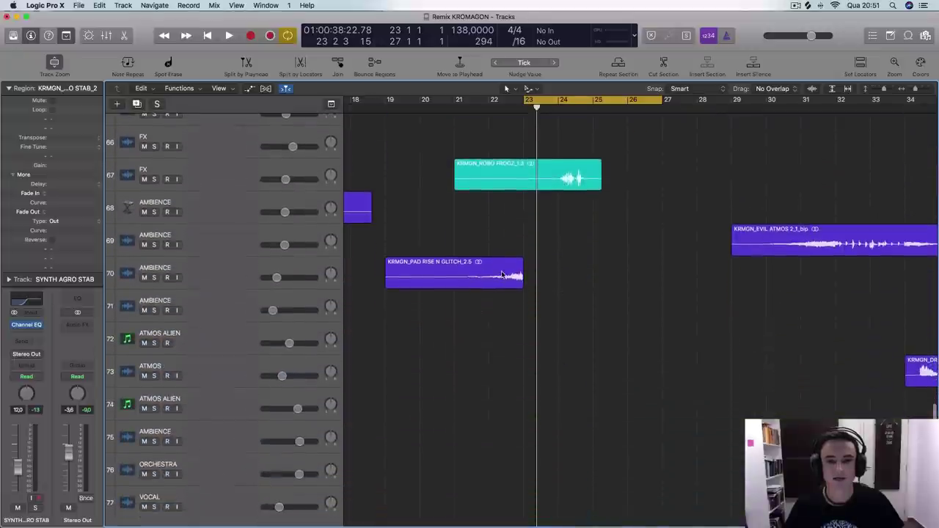
pyautogui.click(502, 274)
pyautogui.click(153, 277)
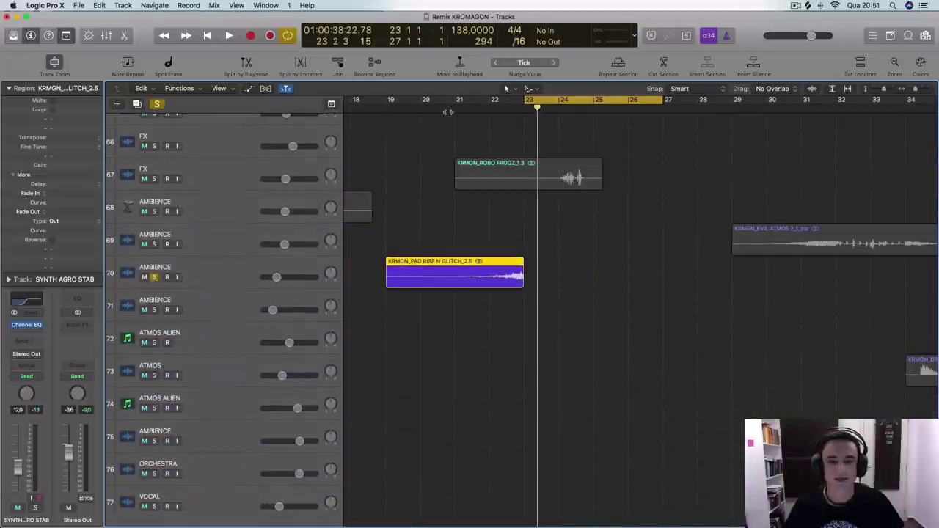
pyautogui.press('space')
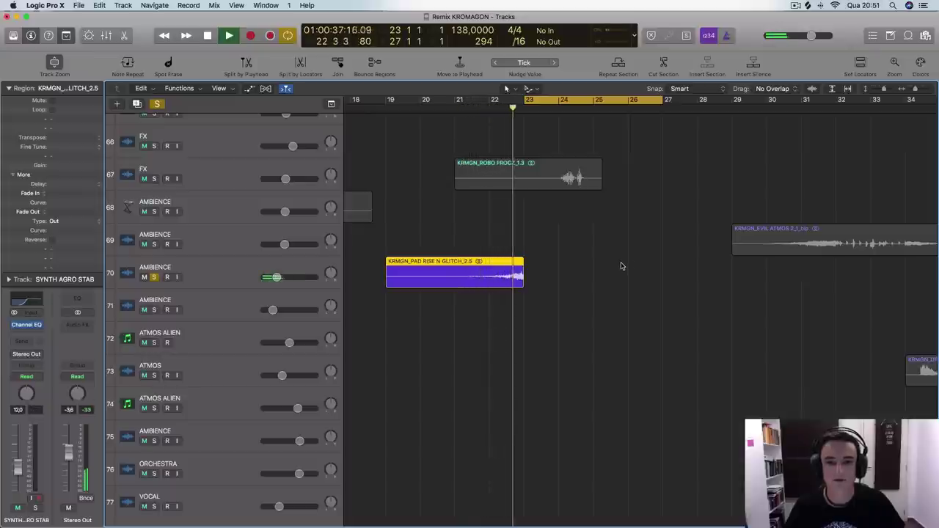
# - Add SYNTH AGRO STAB to the solo and play it together with the ambience rise around bar 23
pyautogui.press('super+Up')
pyautogui.press('super+Up')
pyautogui.press('super+Up')
pyautogui.press('super+Up')
pyautogui.press('super+Up')
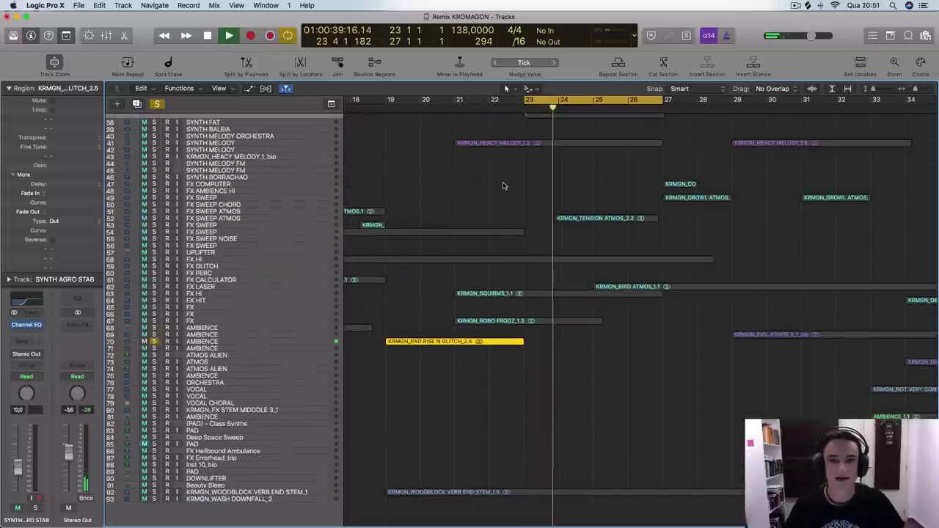
pyautogui.scroll(5, 502, 185)
pyautogui.scroll(1, 503, 184)
pyautogui.click(154, 257)
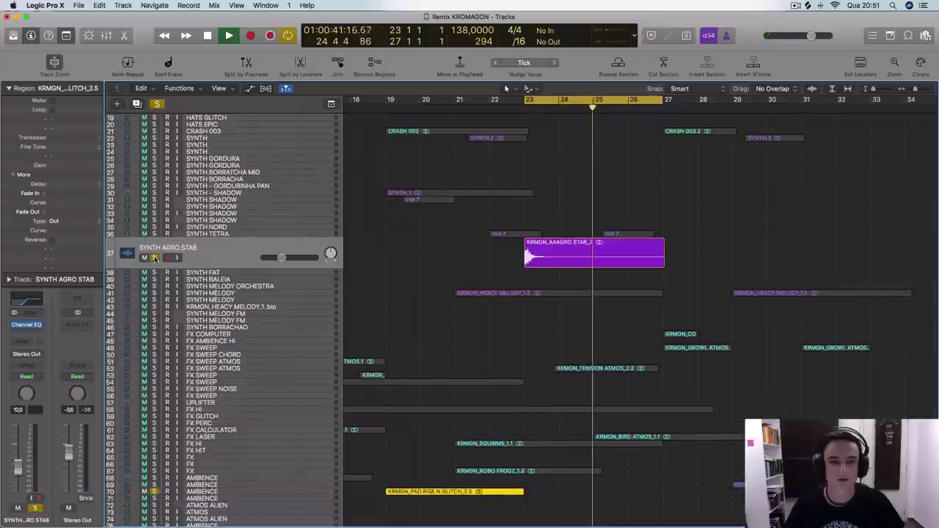
pyautogui.press('Return')
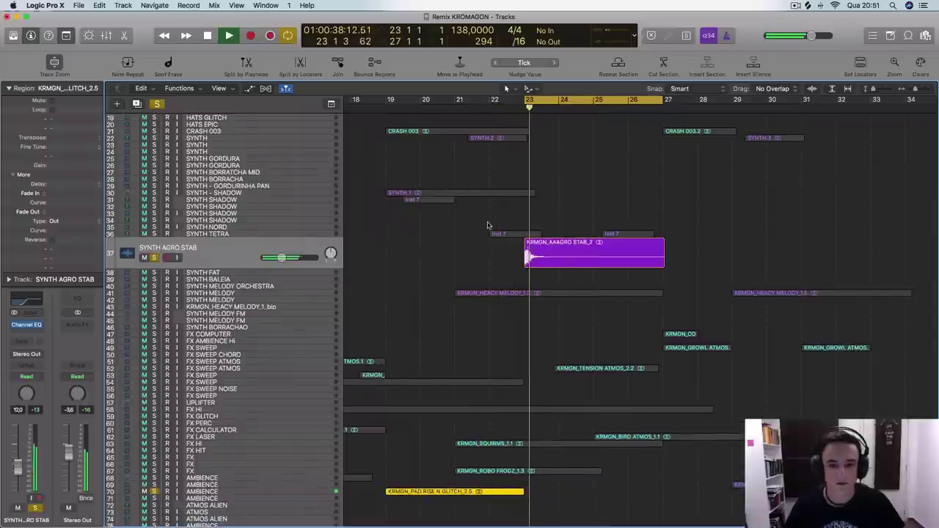
pyautogui.press('super+Down')
pyautogui.press('super+Down')
pyautogui.press('super+Down')
pyautogui.scroll(5, 486, 270)
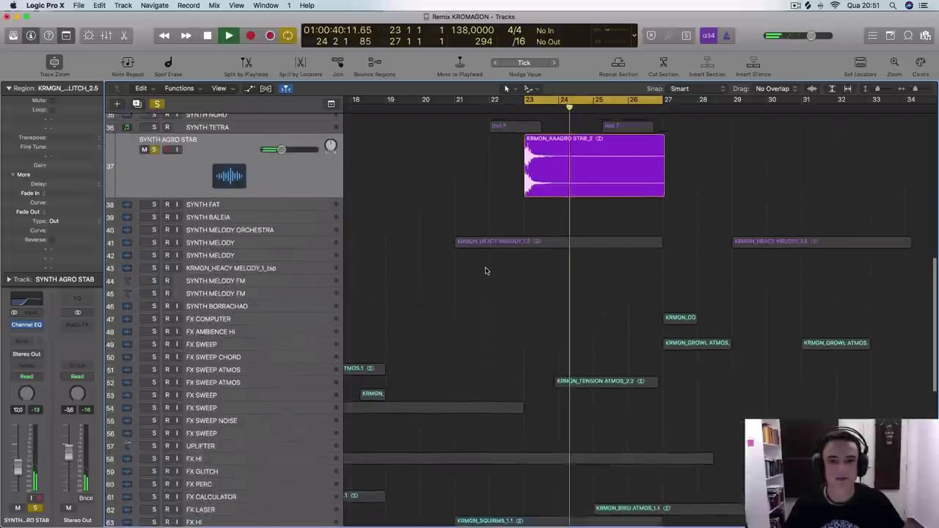
pyautogui.scroll(3, 485, 271)
pyautogui.press('space')
# - Add the SYNTH MELODY track with the KRMGN_HEACY MELODY_1.2 region to the solo and play the layers through bar 23
pyautogui.click(198, 183)
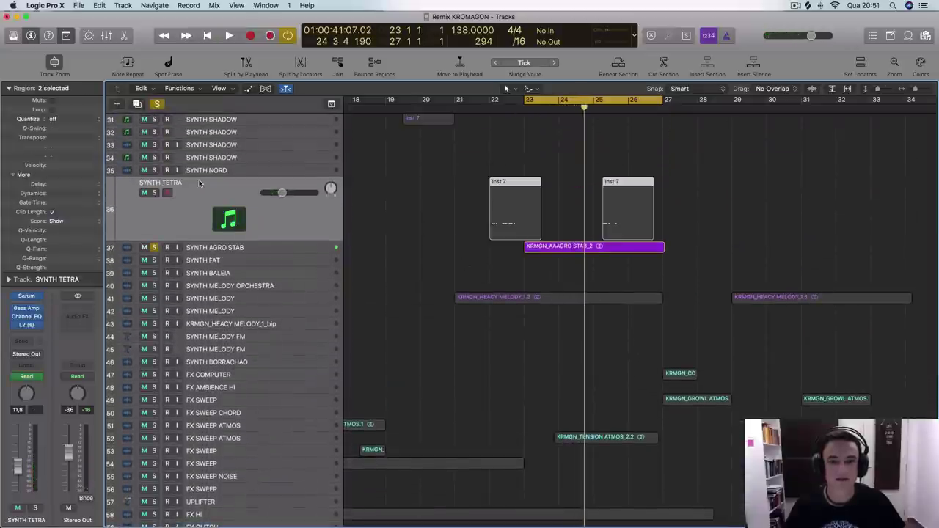
pyautogui.scroll(-1, 379, 252)
pyautogui.click(275, 277)
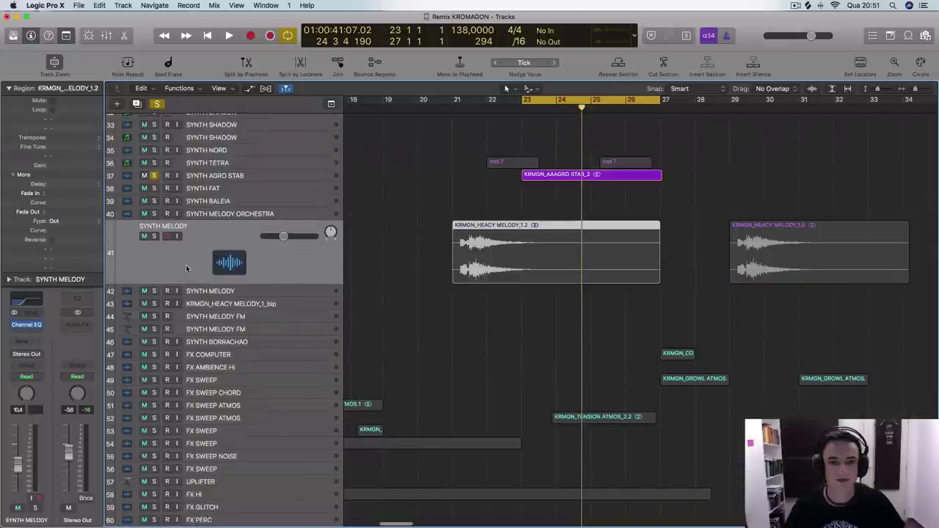
pyautogui.click(154, 236)
pyautogui.doubleClick(522, 100)
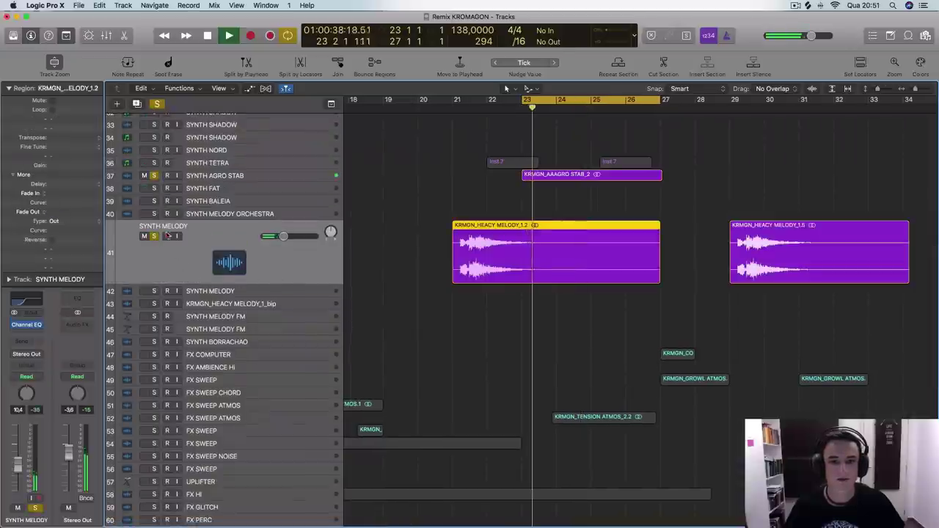
pyautogui.click(473, 109)
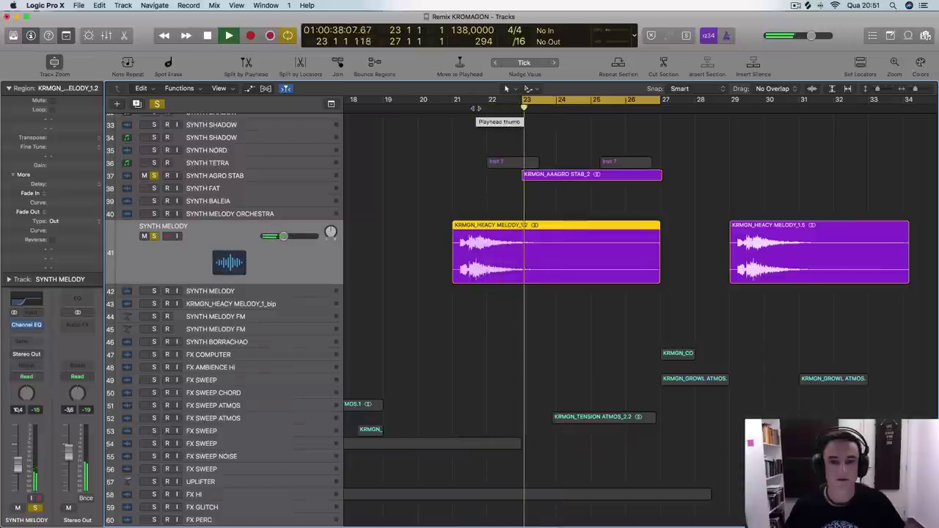
pyautogui.press('super+Up')
pyautogui.press('super+Up')
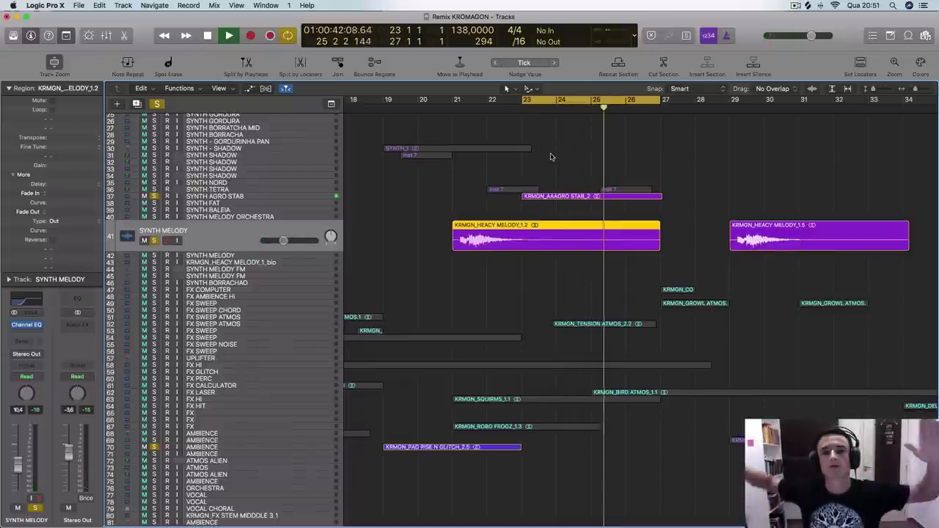
pyautogui.press('space')
# - Clear the track solos and play the full mix past bar 27 with the cycle range off, restoring the cycle at the end
pyautogui.click(154, 241)
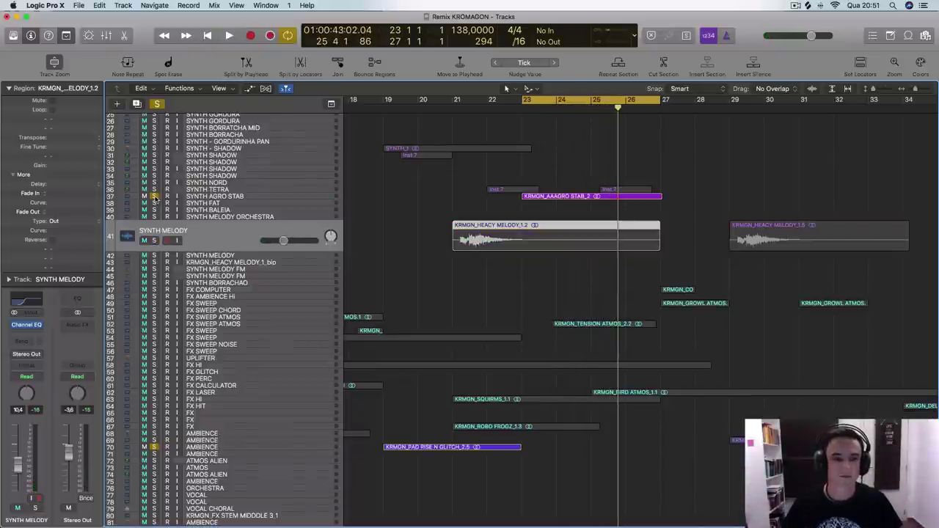
pyautogui.press('space')
pyautogui.scroll(5, 454, 210)
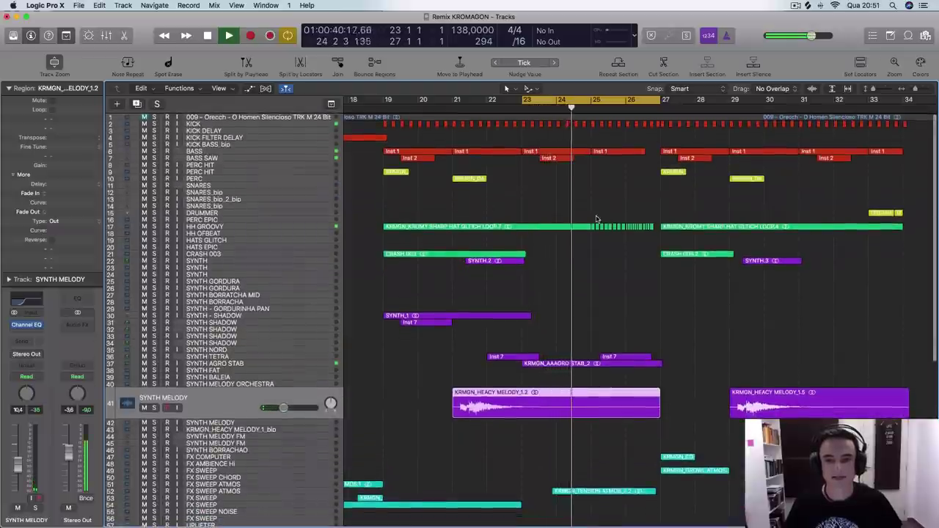
pyautogui.click(621, 99)
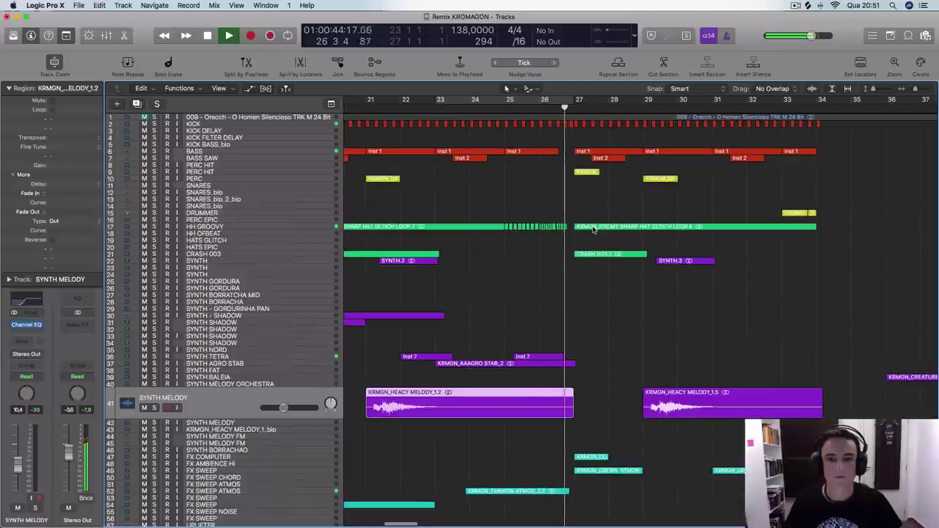
pyautogui.press('c')
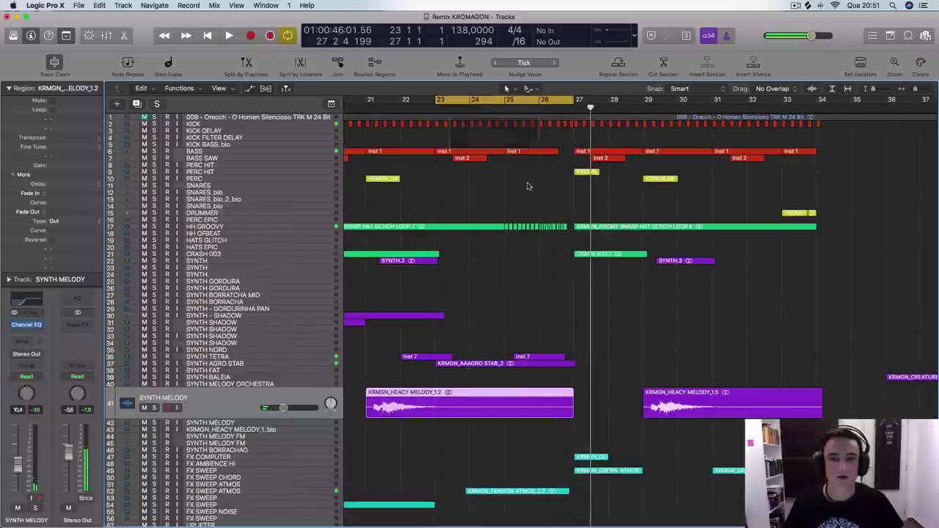
# - Solo the HH GROOVY track and play its chopped hat glitch build-up before bar 27, clearing the solo at the end
pyautogui.scroll(5, 511, 228)
pyautogui.scroll(-4, 513, 229)
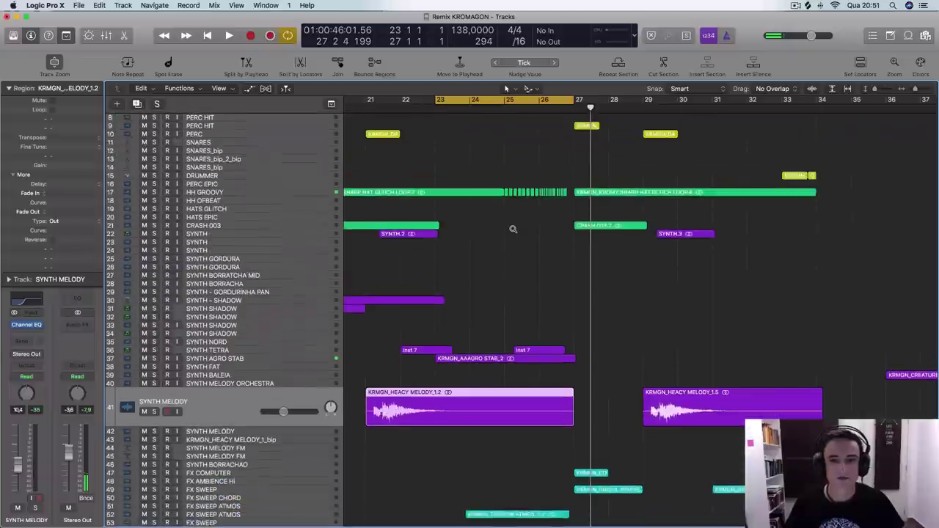
pyautogui.hscroll(5, 514, 229)
pyautogui.hscroll(4, 513, 230)
pyautogui.hscroll(2, 512, 229)
pyautogui.scroll(4, 512, 228)
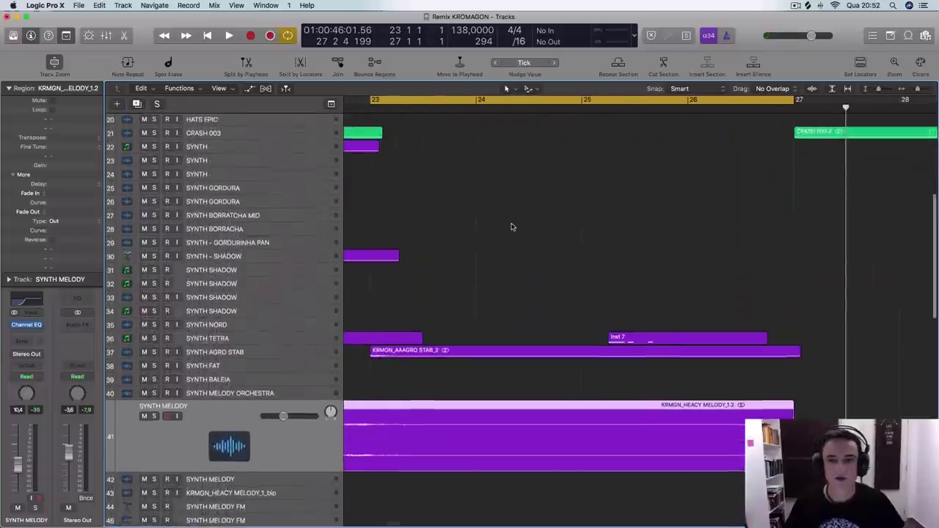
pyautogui.click(154, 220)
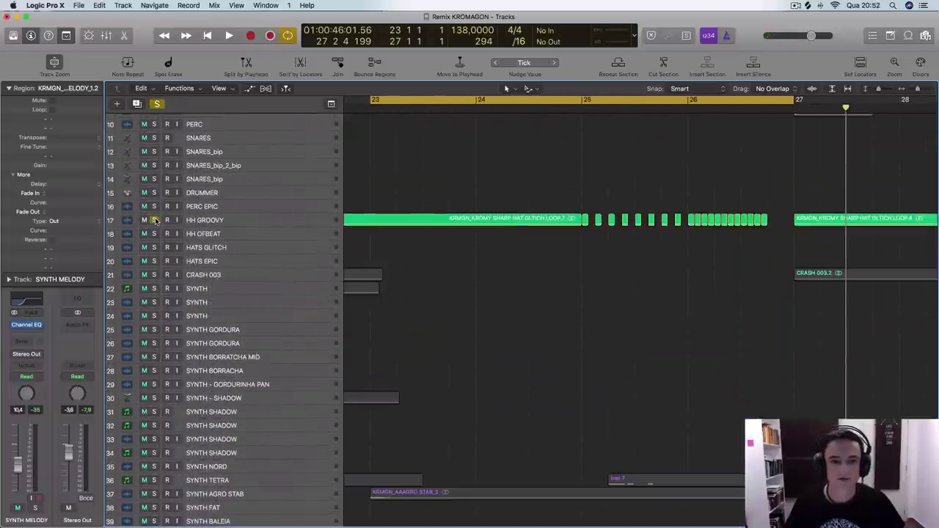
pyautogui.press('space')
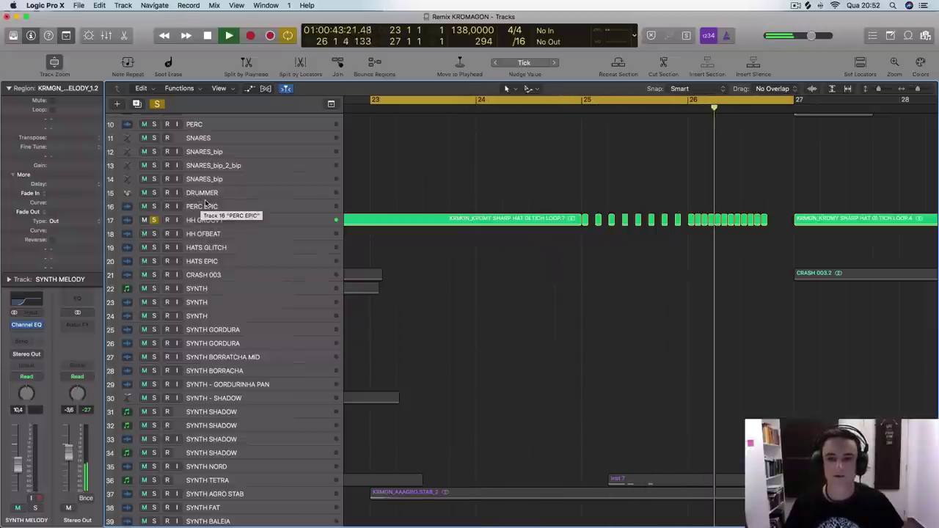
pyautogui.click(154, 220)
# - Solo the kick tracks together with BASS and play them around bar 23, clearing the solos at the end
pyautogui.scroll(5, 530, 189)
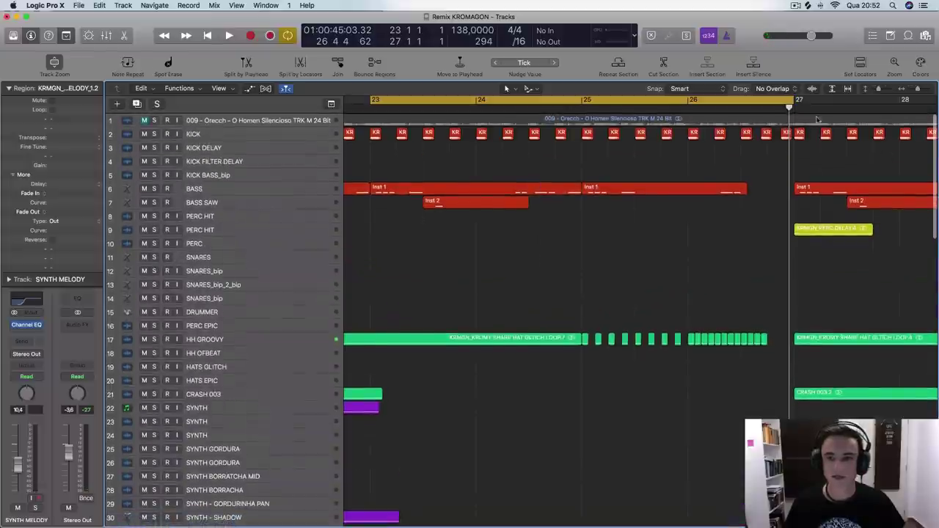
pyautogui.click(154, 134)
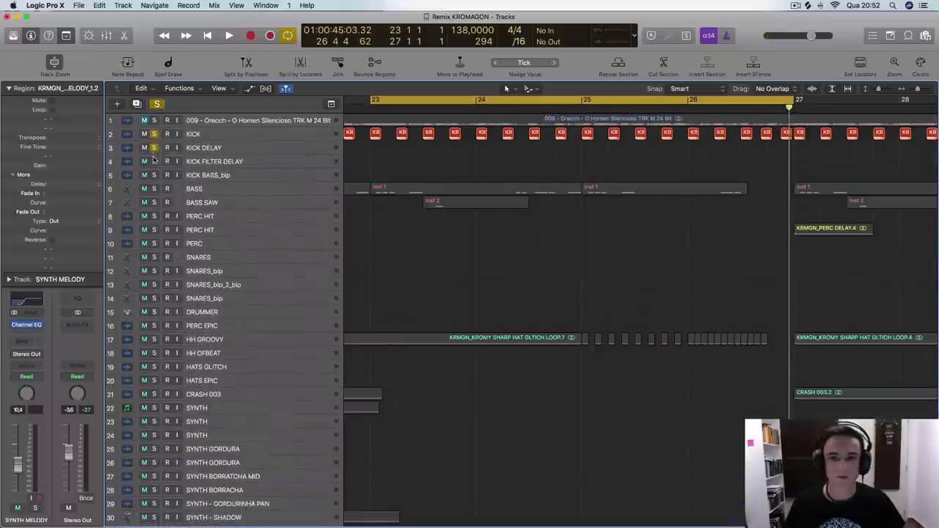
pyautogui.click(154, 188)
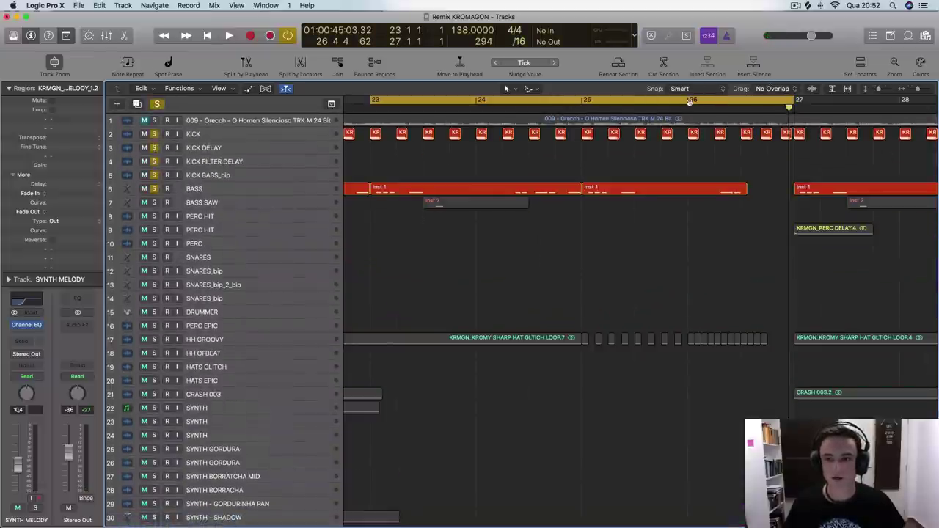
pyautogui.press('space')
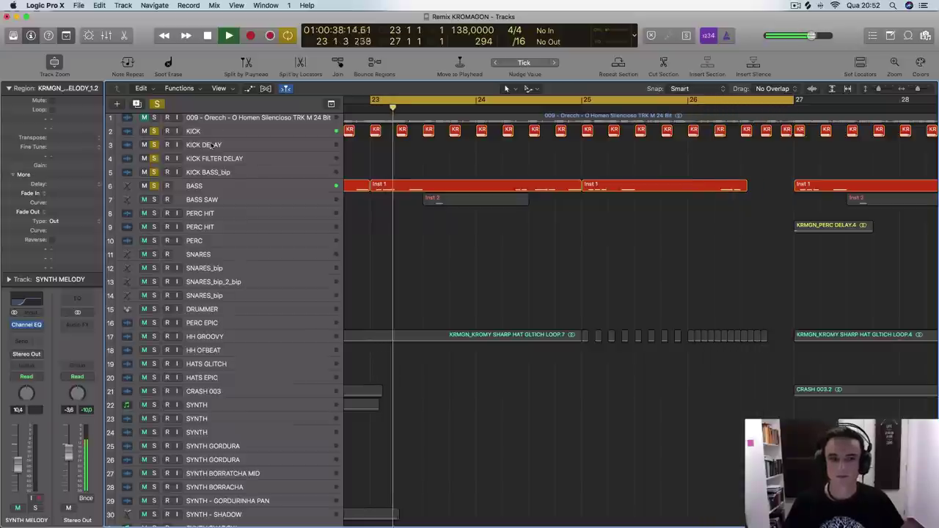
pyautogui.press('space')
pyautogui.click(154, 186)
pyautogui.click(154, 131)
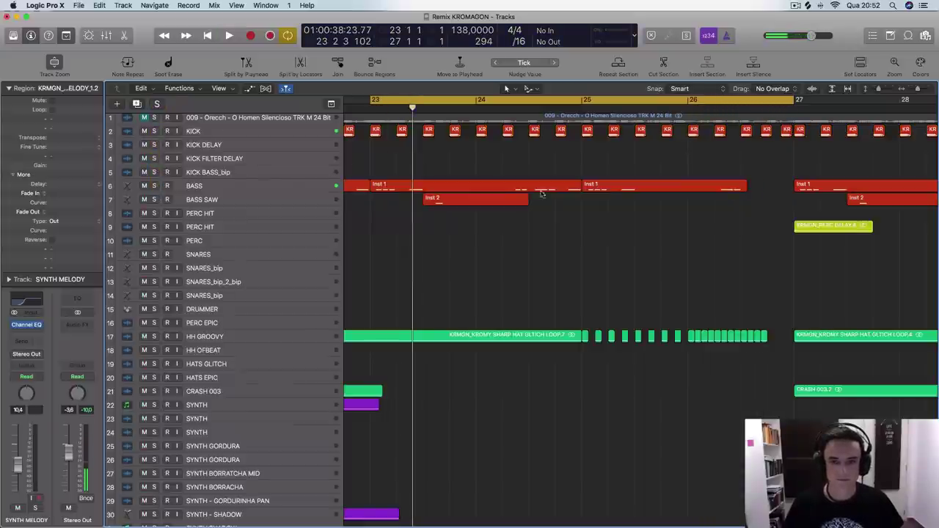
# - Solo the FX SWEEP ATMOS track holding the KRMGN_TENSION ATMOS_2.2 region and play its rise through bar 26, removing the solo at the end
pyautogui.scroll(-10, 696, 242)
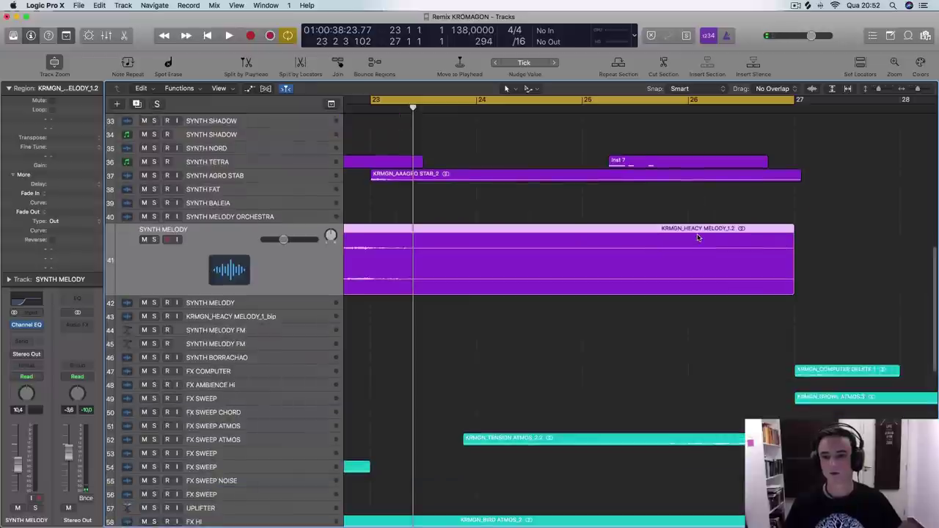
pyautogui.scroll(-3, 698, 237)
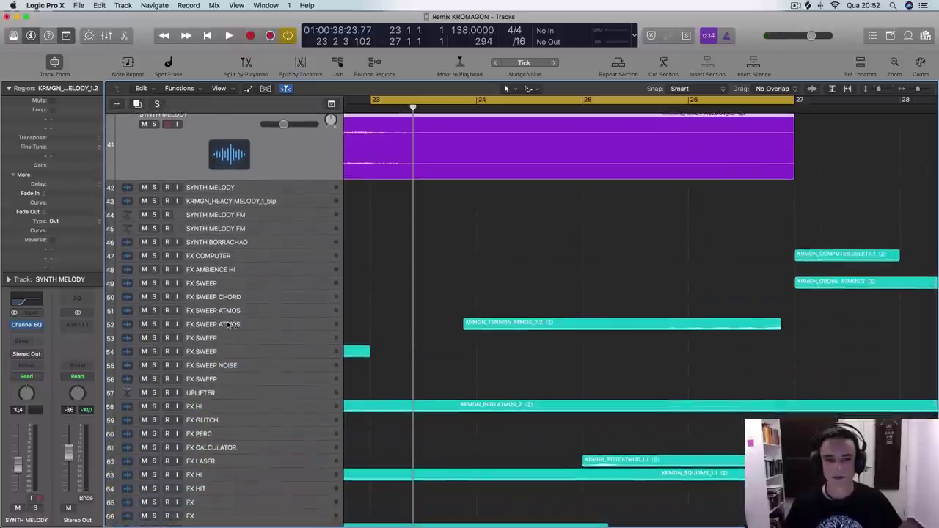
pyautogui.click(234, 325)
pyautogui.click(155, 275)
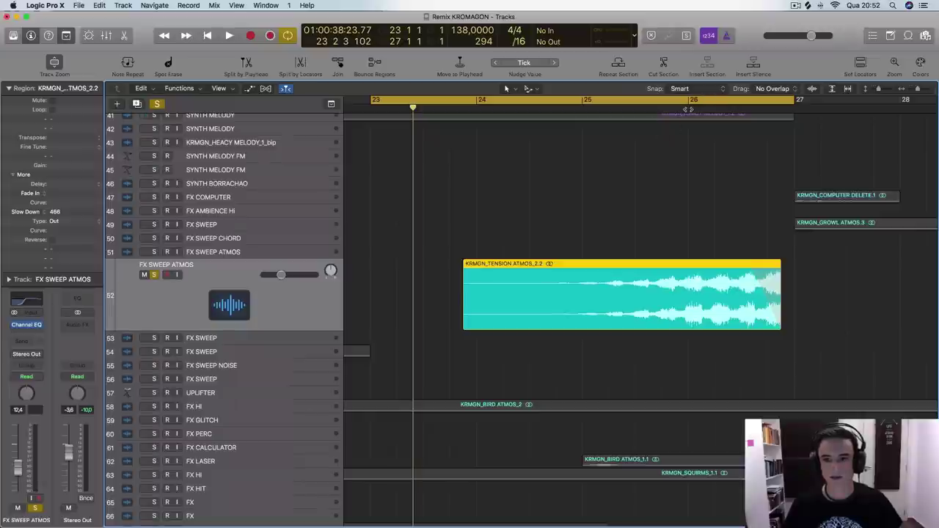
pyautogui.press('space')
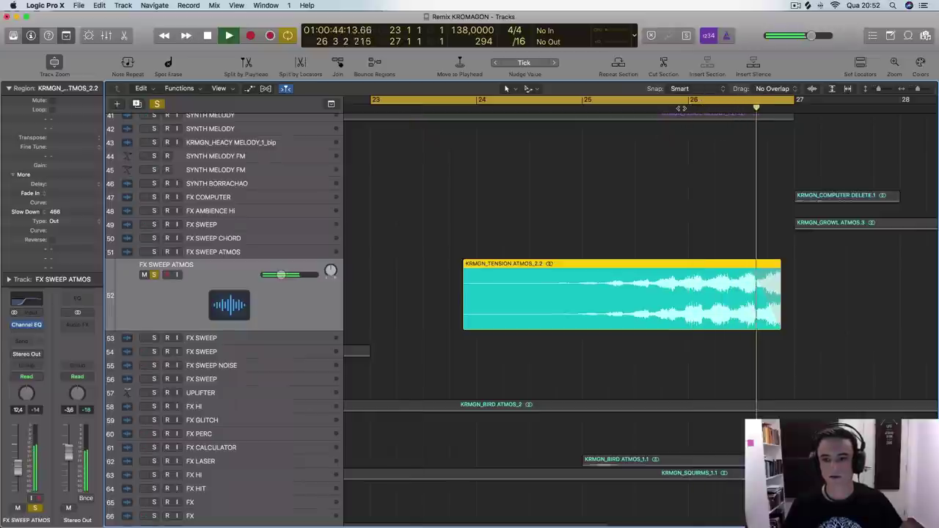
pyautogui.press('space')
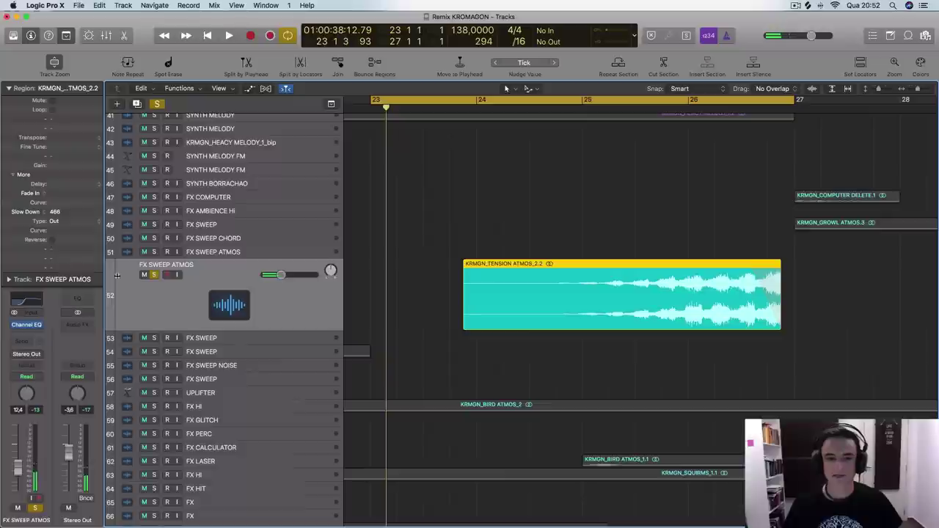
pyautogui.click(155, 275)
# - Play the full mix from bar 23 and turn the cycle range off so playback continues past bar 27
pyautogui.press('space')
pyautogui.press('super+Up')
pyautogui.press('super+Up')
pyautogui.press('super+Up')
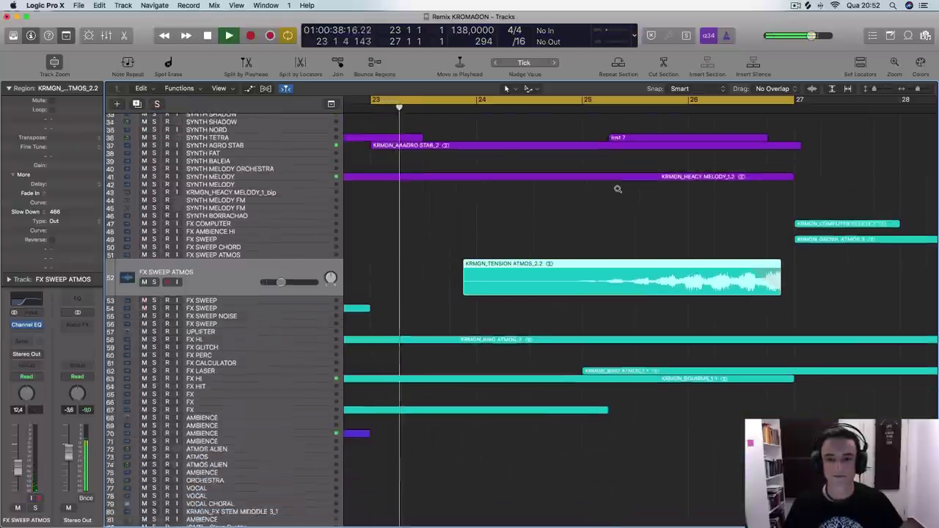
pyautogui.press('super+Left')
pyautogui.press('super+Left')
pyautogui.press('super+Left')
pyautogui.scroll(8, 546, 117)
pyautogui.click(541, 107)
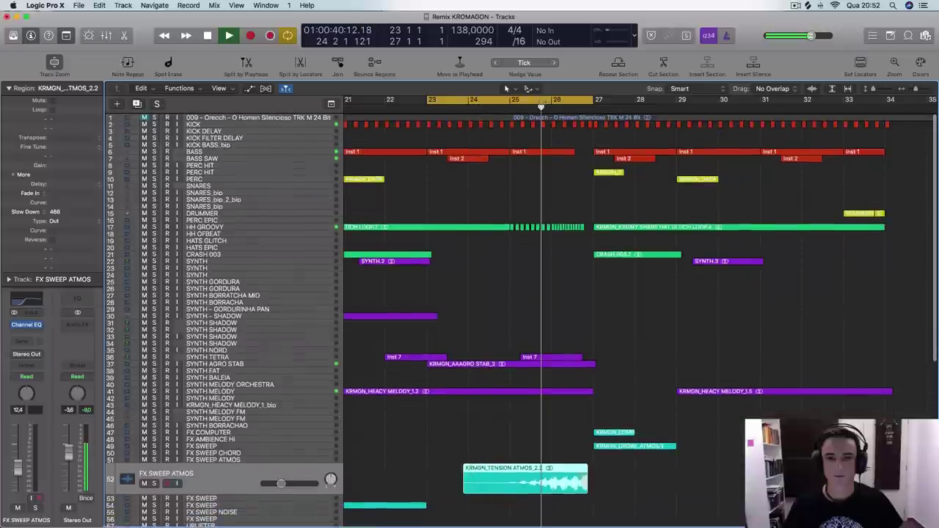
pyautogui.click(543, 102)
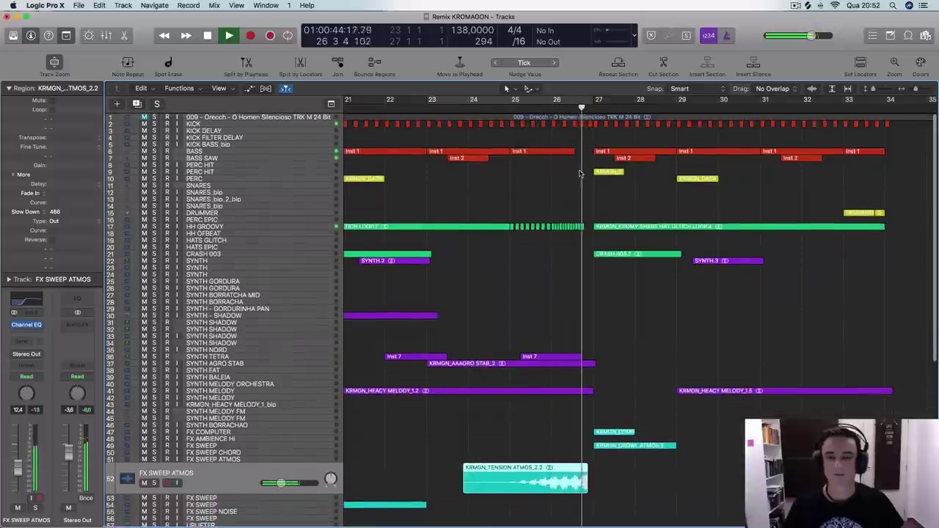
# - Set the cycle range to bars 27 through 34 and play the full mix from bar 27
pyautogui.moveTo(602, 104); pyautogui.dragTo(740, 138)
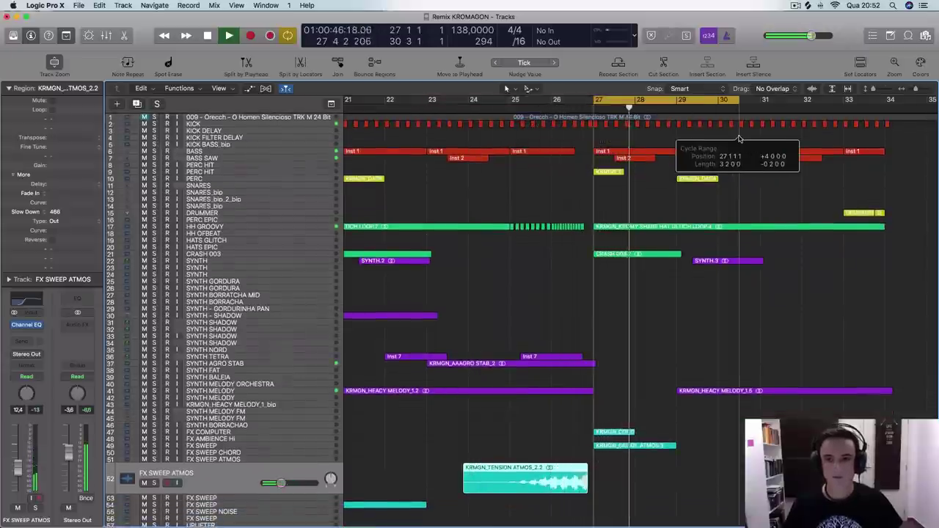
pyautogui.moveTo(739, 101); pyautogui.dragTo(887, 154)
pyautogui.press('space')
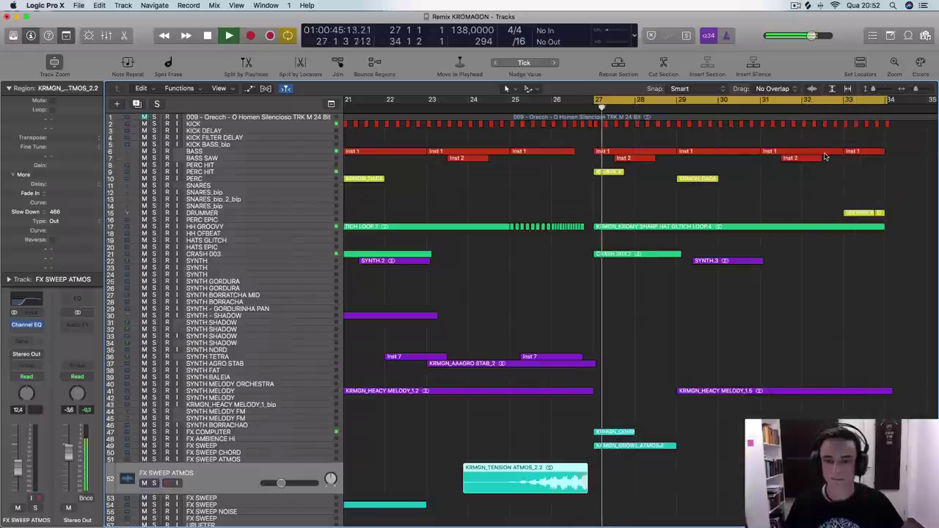
pyautogui.hscroll(5, 603, 198)
pyautogui.press('space')
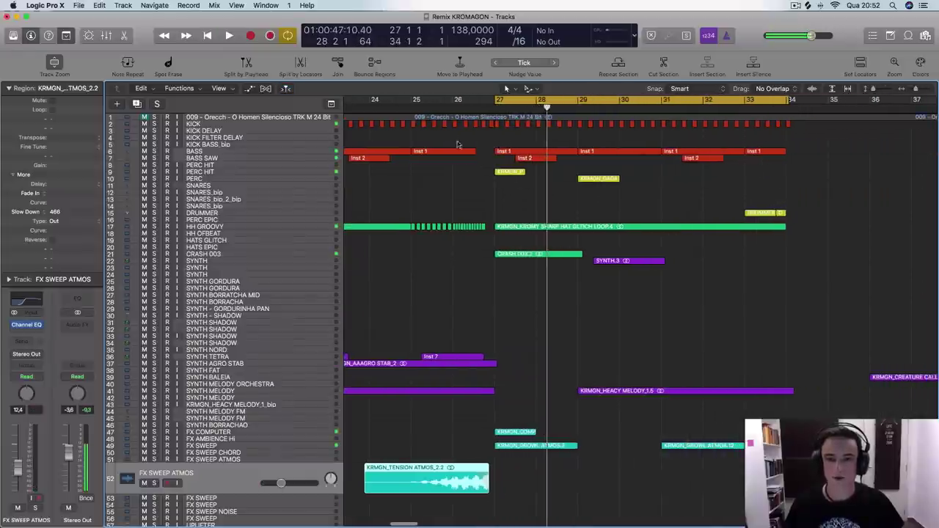
# - Solo the PERC HIT track holding the percussion delay region and play it at bar 27
pyautogui.click(236, 173)
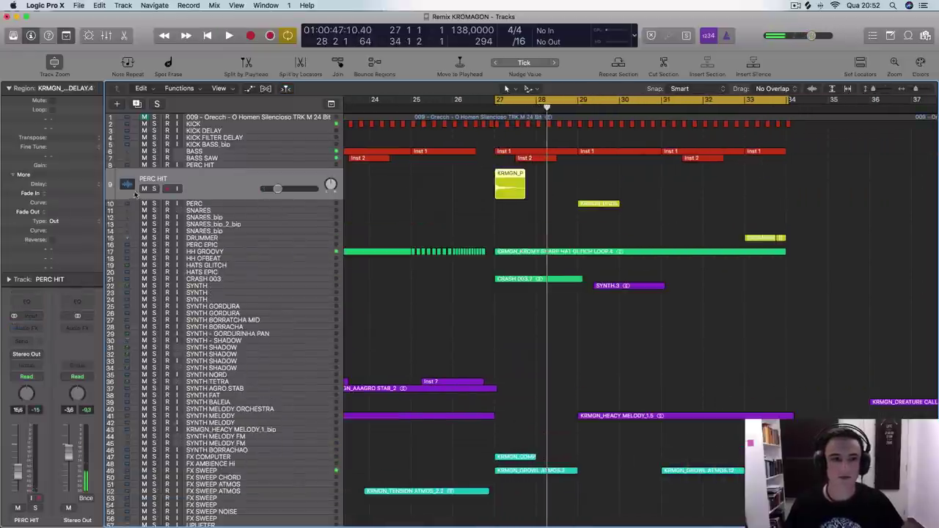
pyautogui.click(154, 190)
pyautogui.press('space')
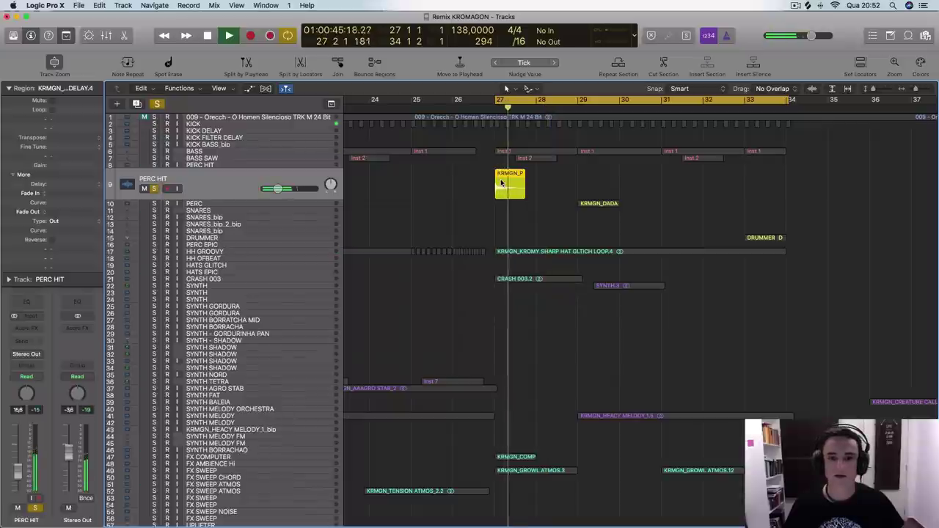
# - Add CRASH 003 to the solo and play the crash at bar 27, clearing both solos at the end
pyautogui.click(241, 280)
pyautogui.click(154, 270)
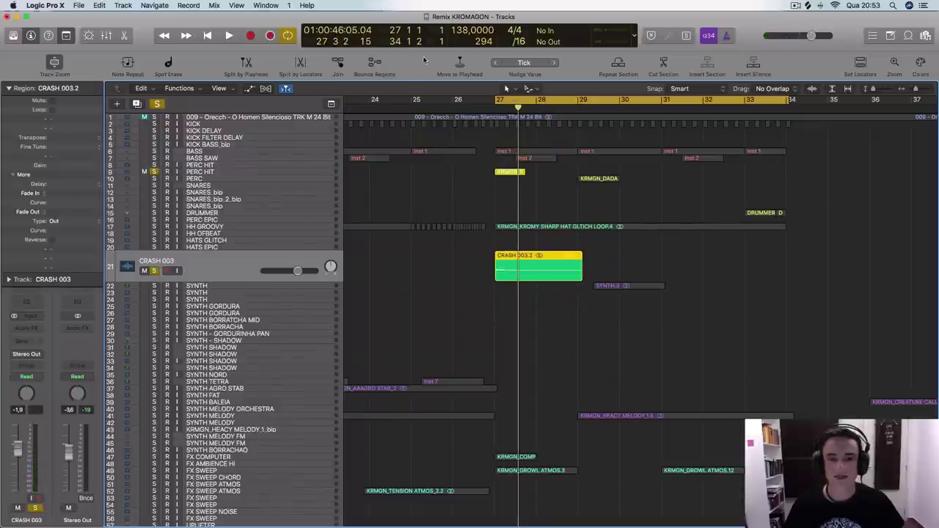
pyautogui.click(434, 112)
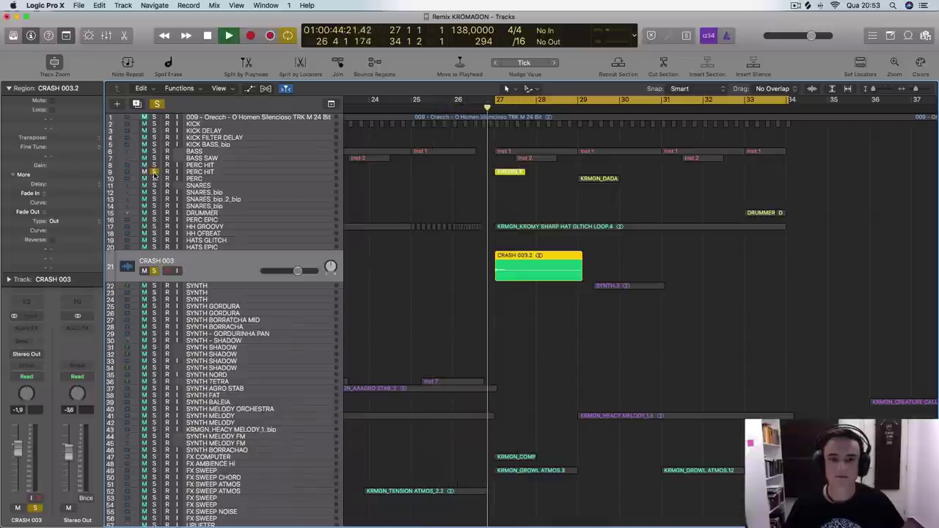
pyautogui.press('space')
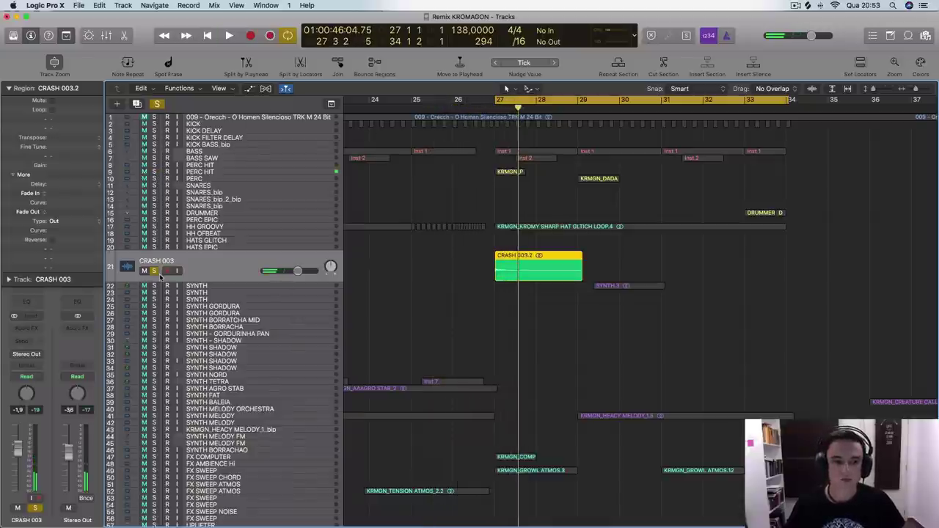
pyautogui.click(154, 272)
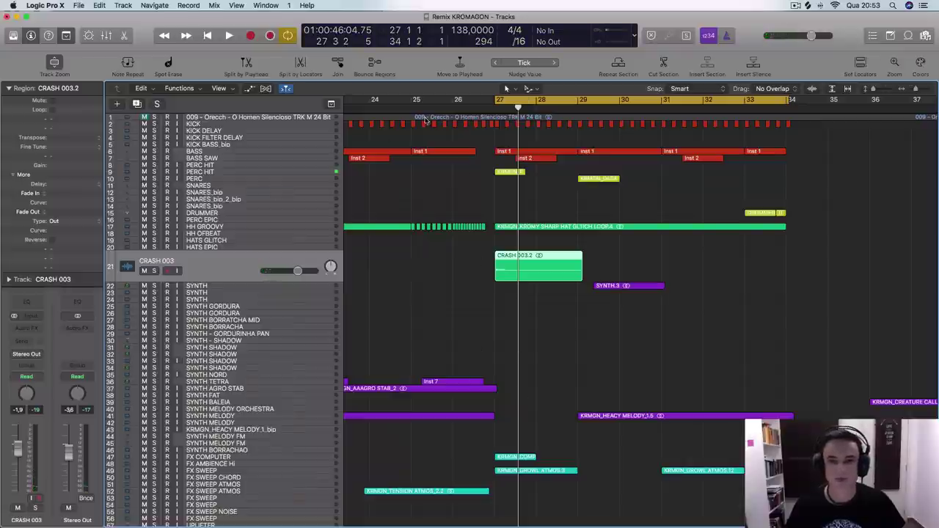
# - Solo the FX COMPUTER track and play the KRMGN_COMPUTER DELETE.1 region at bar 27, removing the solo at the end
pyautogui.click(514, 248)
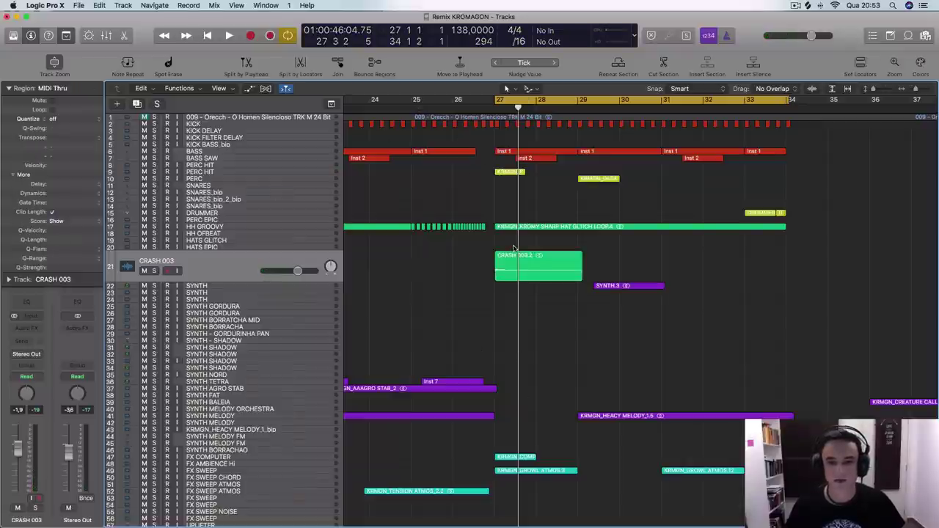
pyautogui.click(257, 462)
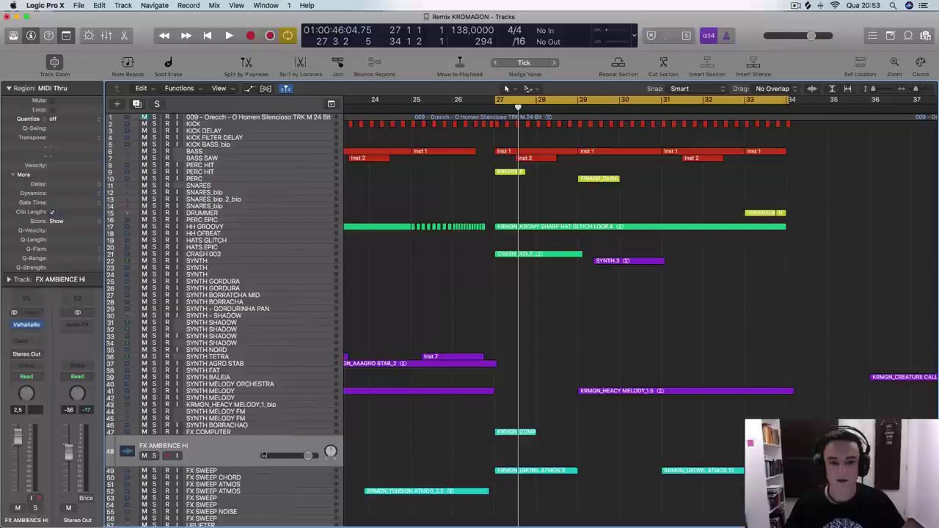
pyautogui.click(234, 434)
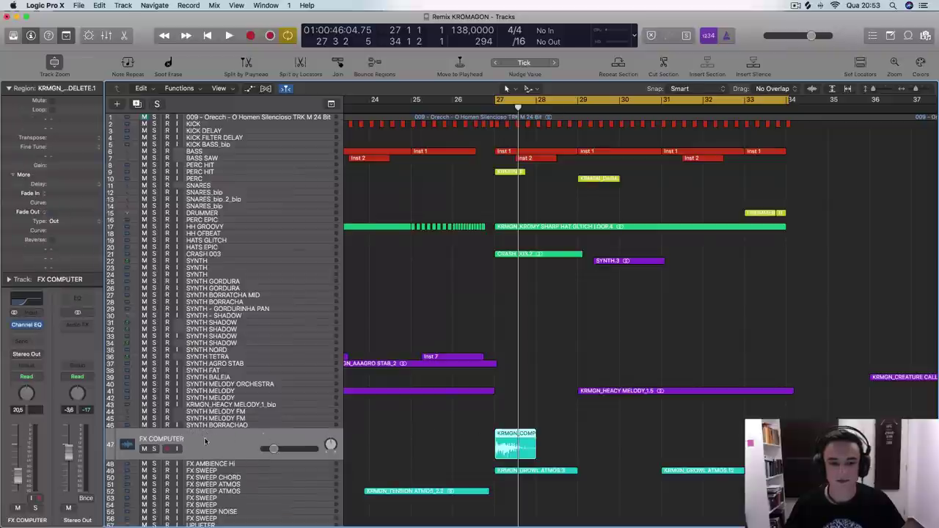
pyautogui.click(155, 448)
pyautogui.press('space')
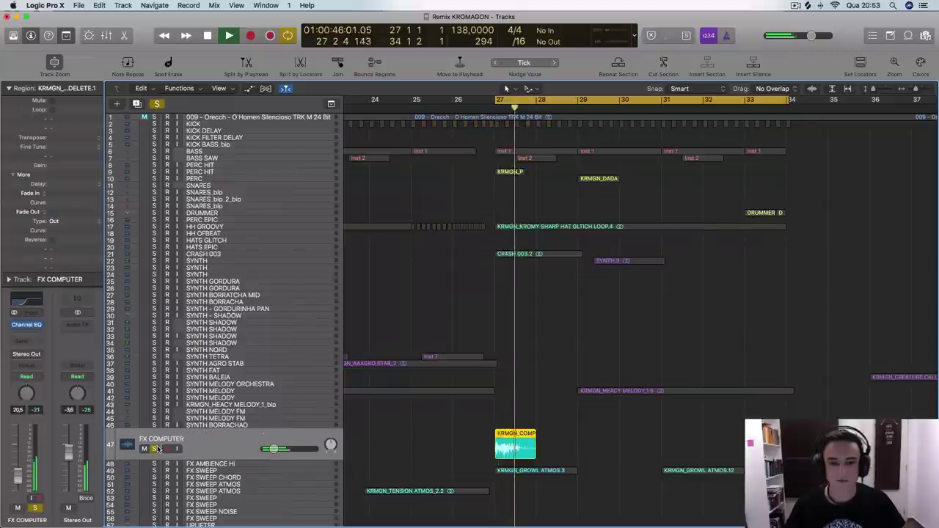
pyautogui.press('space')
pyautogui.click(155, 448)
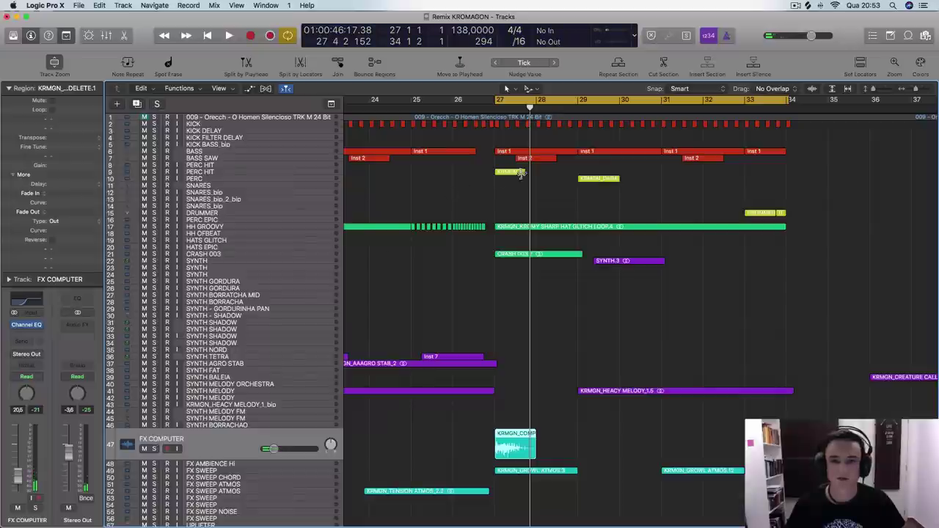
# - Play the full mix from bar 27 and shorten the cycle range to bars 27 to 29 for a replay of that section
pyautogui.press('space')
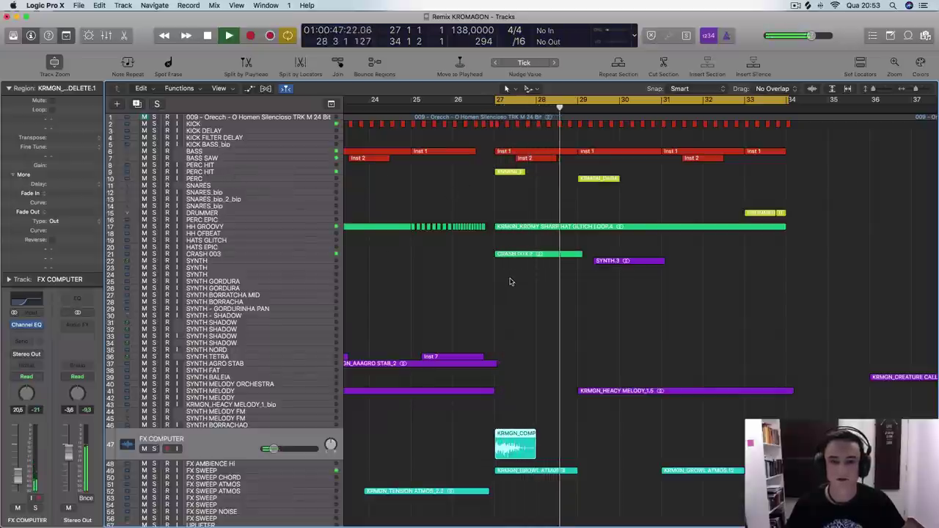
pyautogui.press('space')
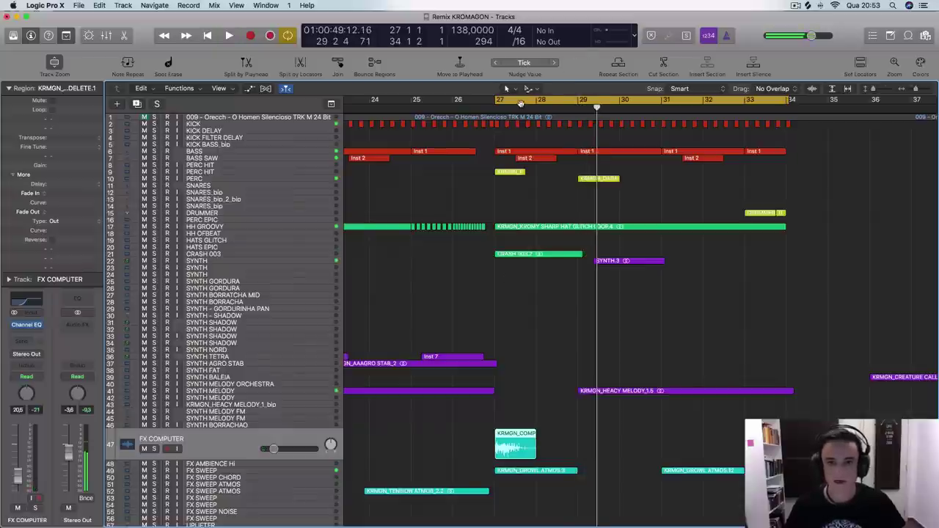
pyautogui.moveTo(501, 104); pyautogui.dragTo(574, 106)
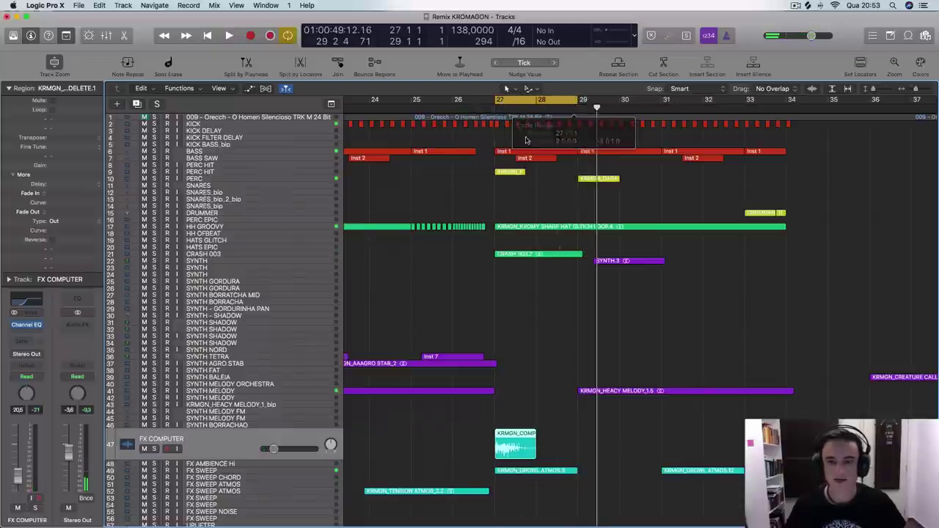
pyautogui.press('space')
pyautogui.press('space')
pyautogui.press('super+Right')
pyautogui.press('super+Right')
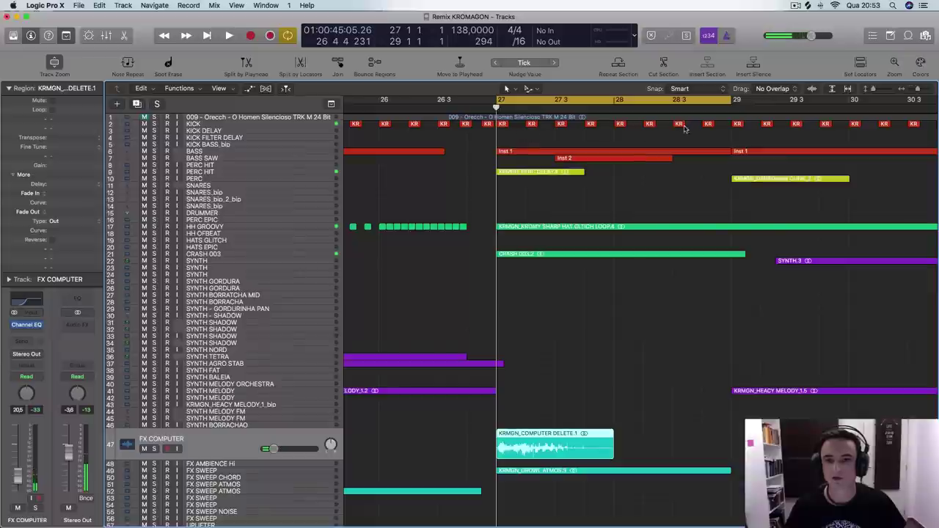
# - Replay the full mix over the cycled bars 27 to 29, stop playback and switch the cycle off
pyautogui.hscroll(5, 557, 154)
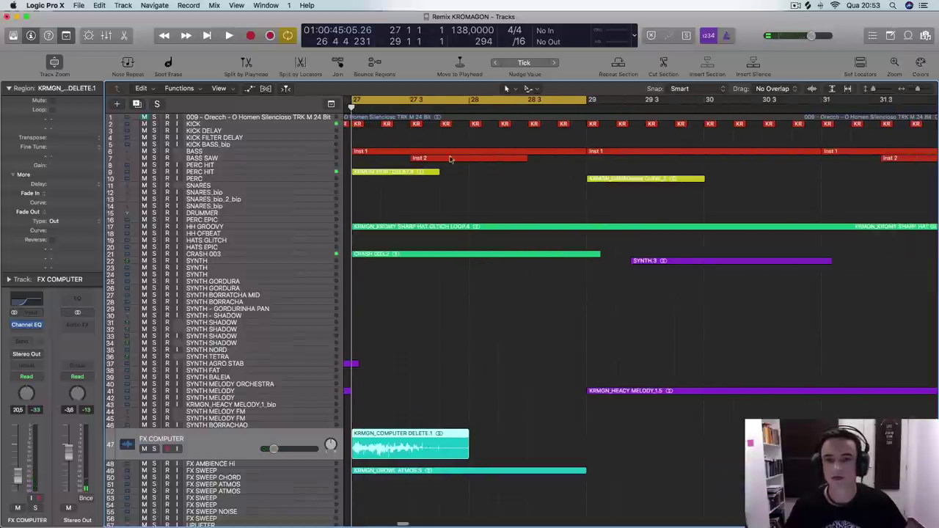
pyautogui.hscroll(-4, 547, 157)
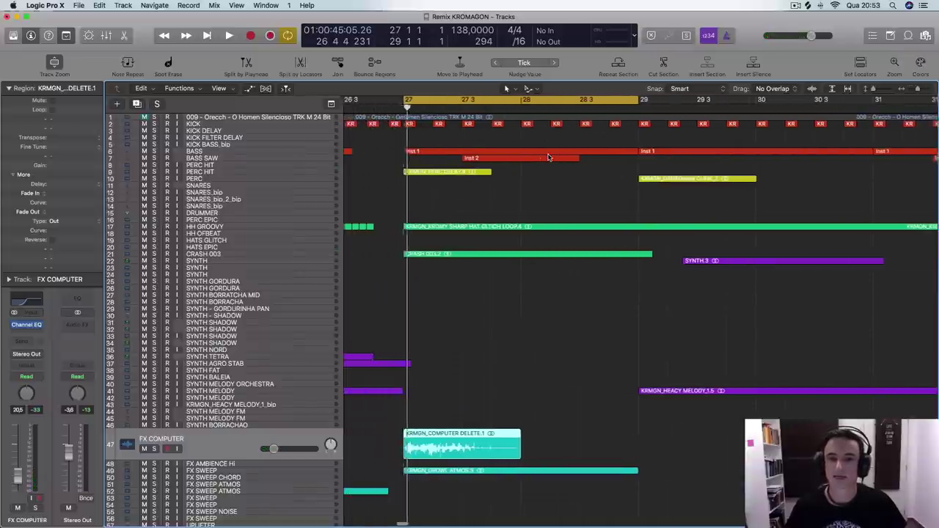
pyautogui.press('super+Left')
pyautogui.press('super+Left')
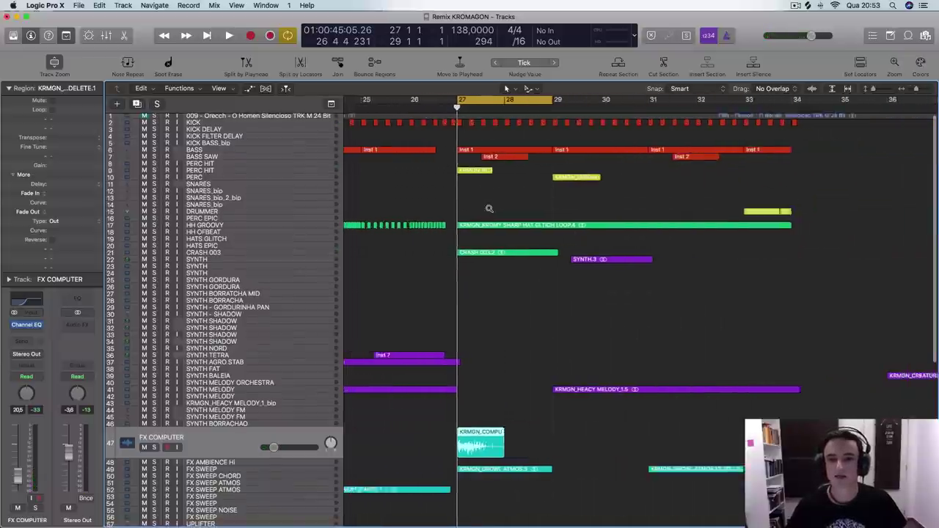
pyautogui.press('space')
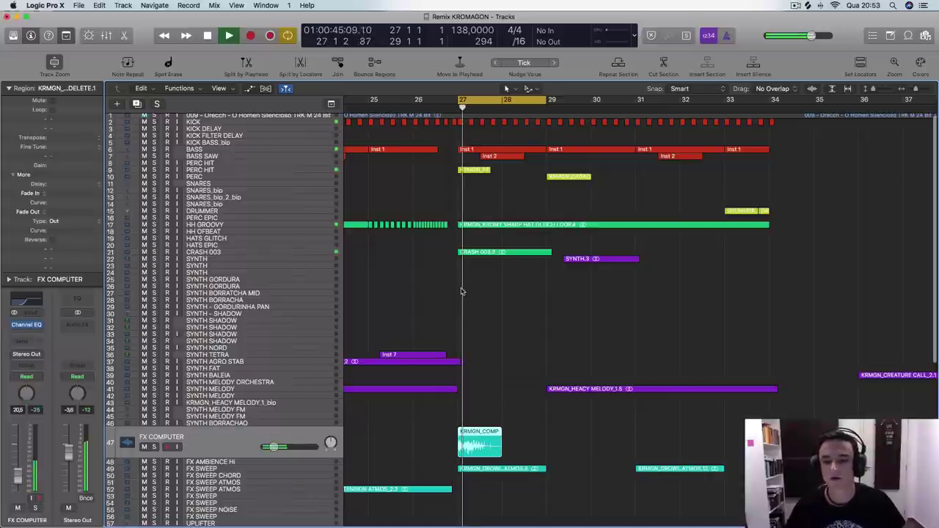
pyautogui.keyDown('ctrl'); pyautogui.keyDown('alt'); pyautogui.click(460, 358); pyautogui.keyUp('alt'); pyautogui.keyUp('ctrl')
pyautogui.scroll(5, 458, 354)
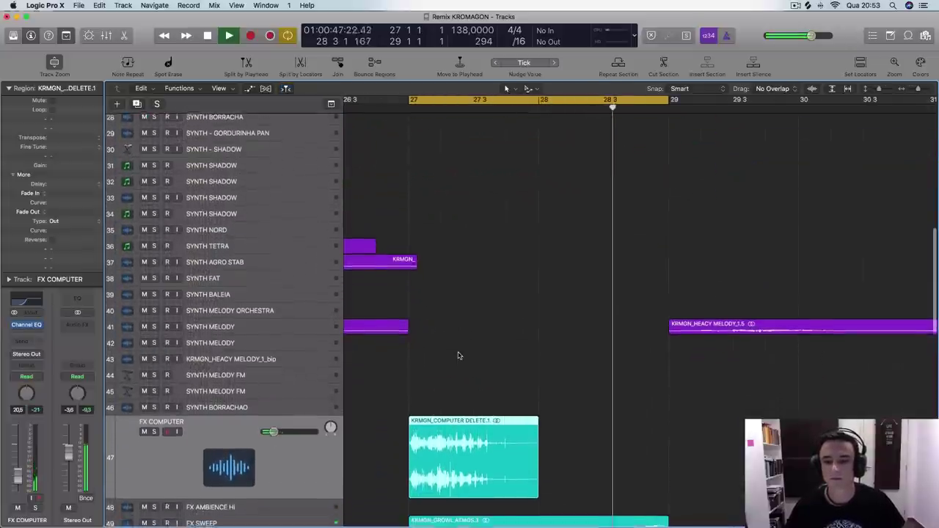
pyautogui.press('space')
pyautogui.press('c')
# - Solo the FX SWEEP track and play its reversed KRMGN_GROWL ATMOS.3 region through to bar 29
pyautogui.scroll(-5, 636, 386)
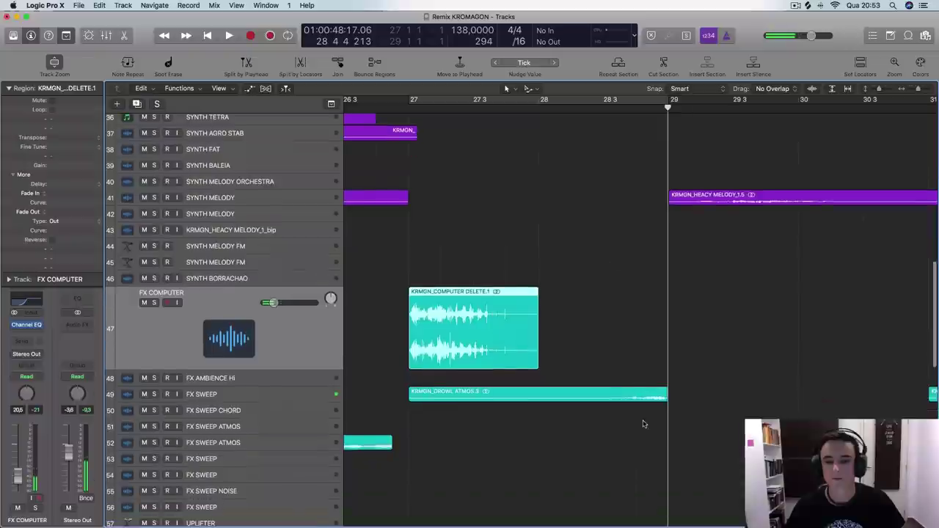
pyautogui.click(237, 396)
pyautogui.click(154, 334)
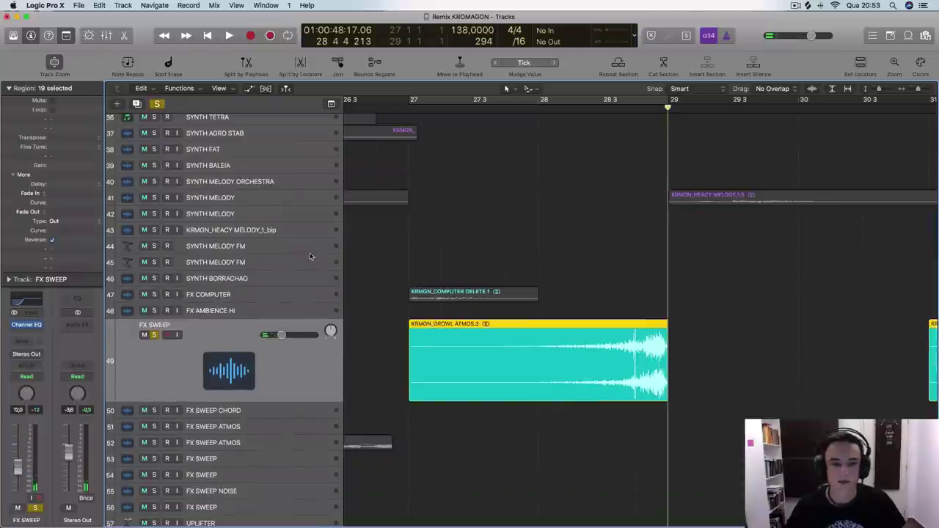
pyautogui.click(554, 110)
pyautogui.press('space')
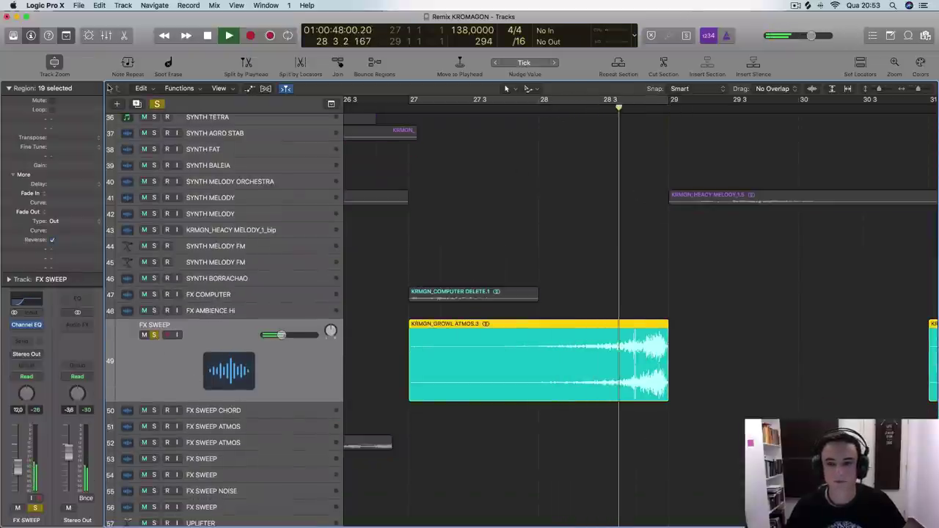
pyautogui.press('space')
# - Add the PERC track to the solo and play its clink region at bar 29
pyautogui.scroll(8, 590, 211)
pyautogui.scroll(-4, 590, 212)
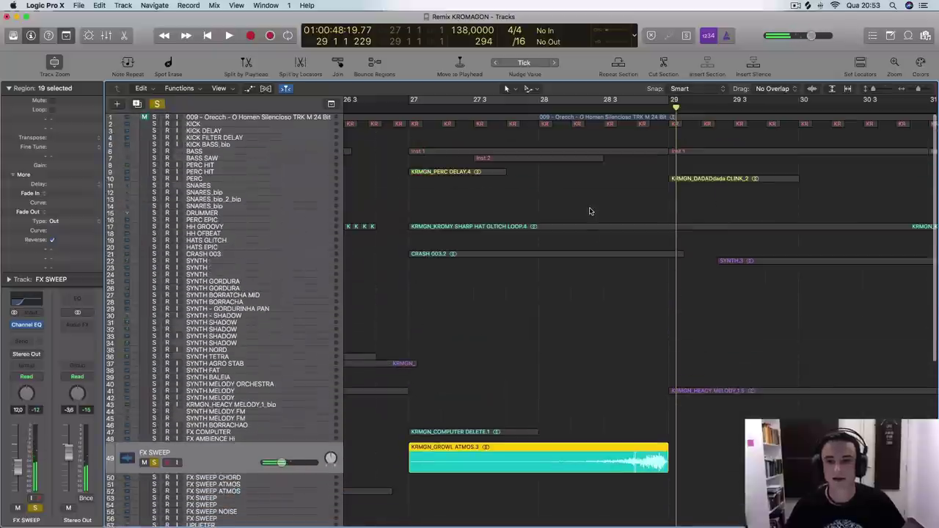
pyautogui.click(272, 173)
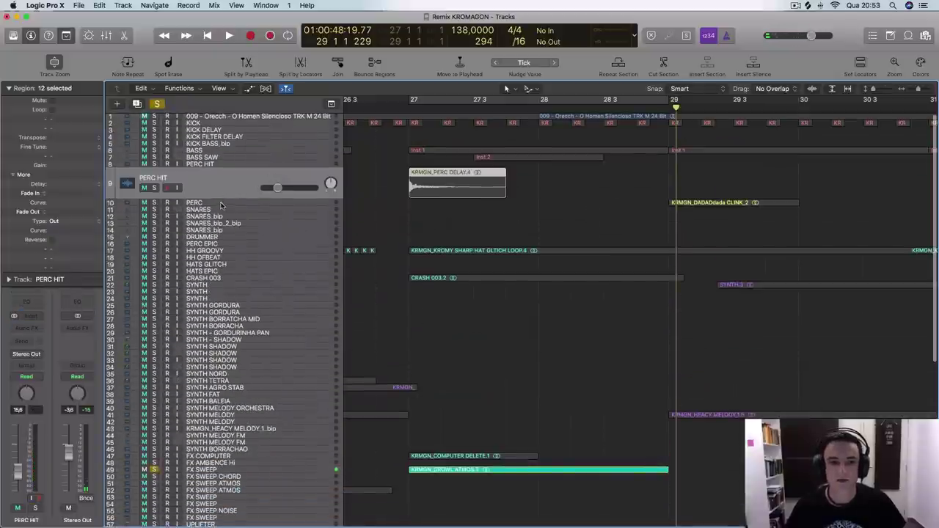
pyautogui.click(221, 200)
pyautogui.click(155, 193)
pyautogui.click(535, 107)
pyautogui.press('space')
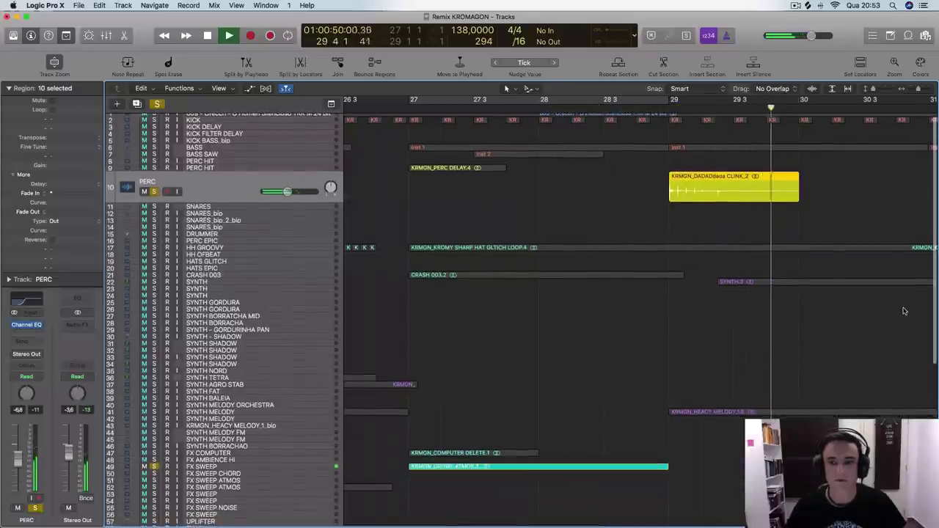
pyautogui.press('space')
# - Set a cycle over bars 27 to 31 and play it while adding FX AMBIENCE Hi, FX COMPUTER and PERC HIT to the solo
pyautogui.scroll(-5, 677, 272)
pyautogui.hscroll(5, 677, 272)
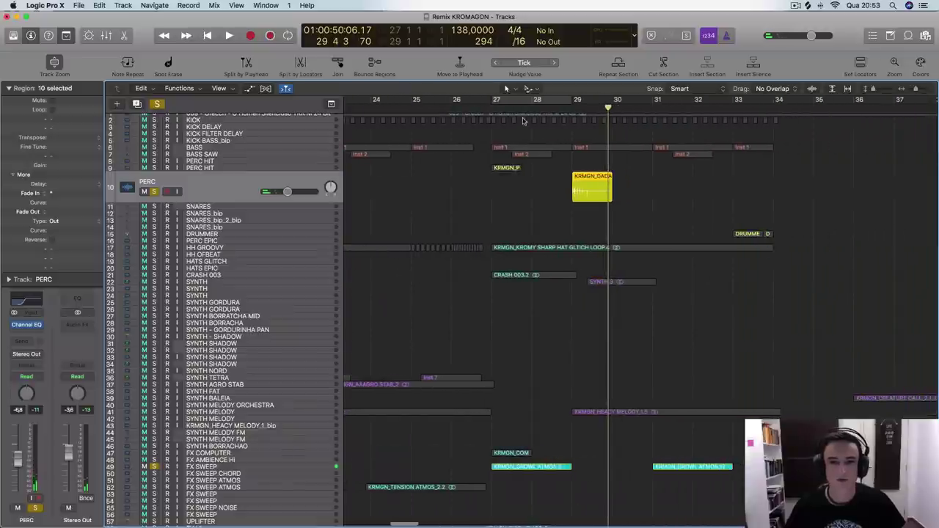
pyautogui.moveTo(490, 101); pyautogui.dragTo(644, 132)
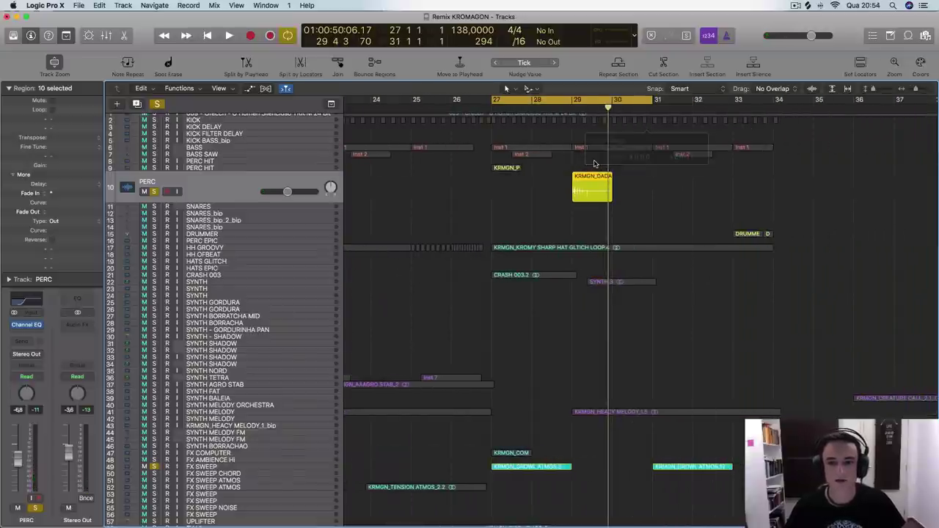
pyautogui.press('space')
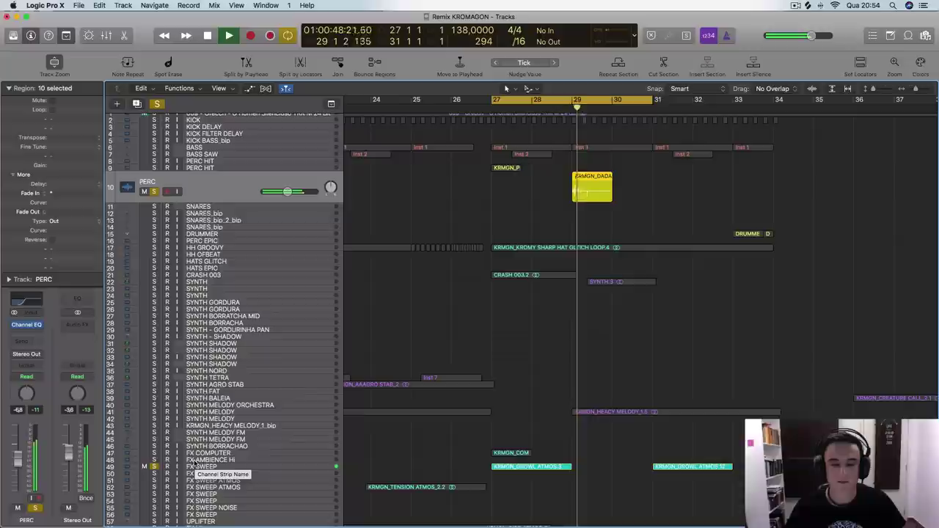
pyautogui.click(154, 460)
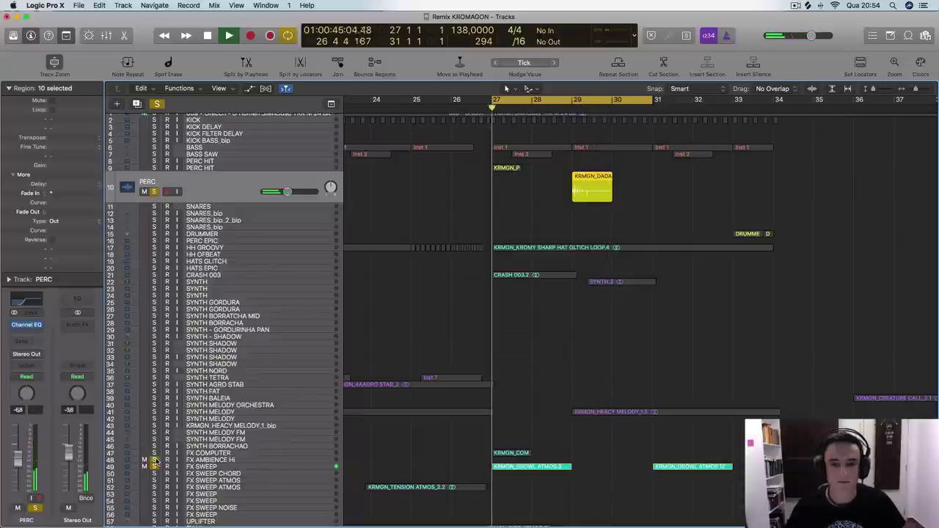
pyautogui.click(153, 453)
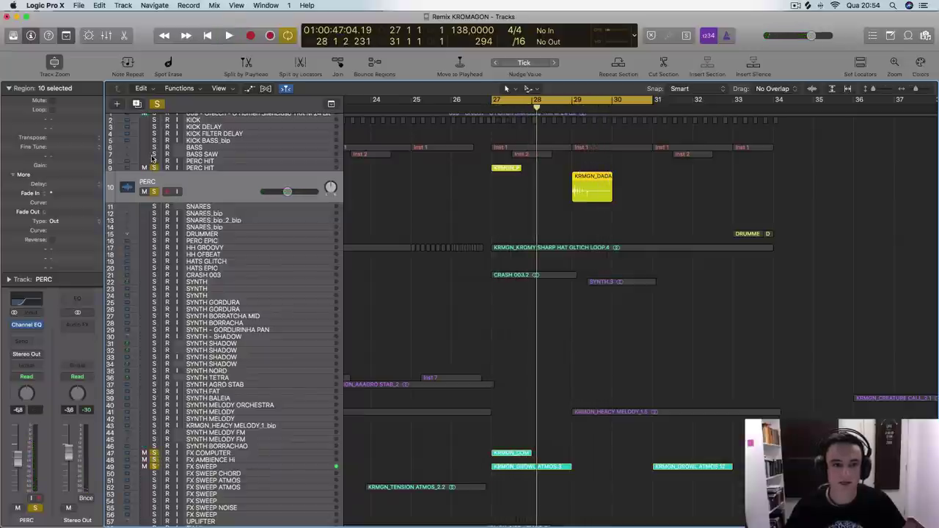
# - Play the soloed percussion and FX tracks from bar 27, add CRASH 003 to the solo and replay them
pyautogui.press('space')
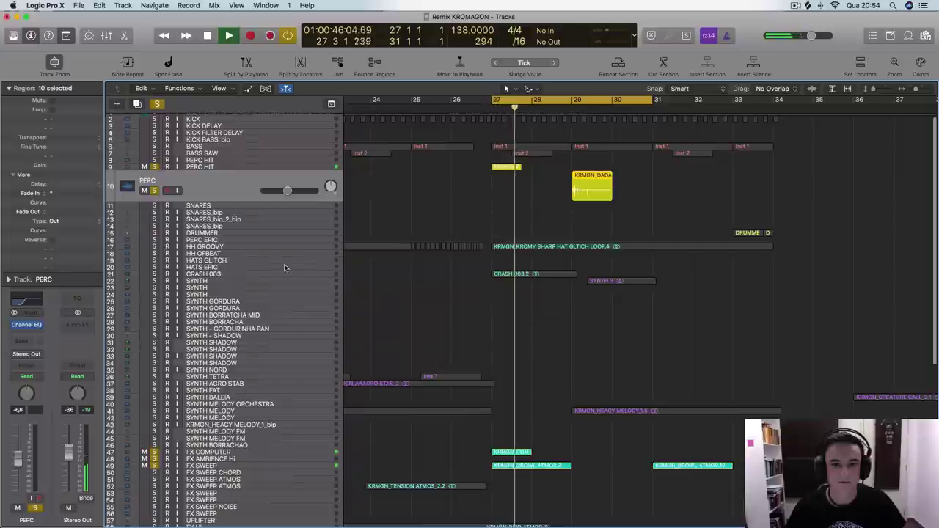
pyautogui.press('space')
pyautogui.click(153, 274)
pyautogui.press('space')
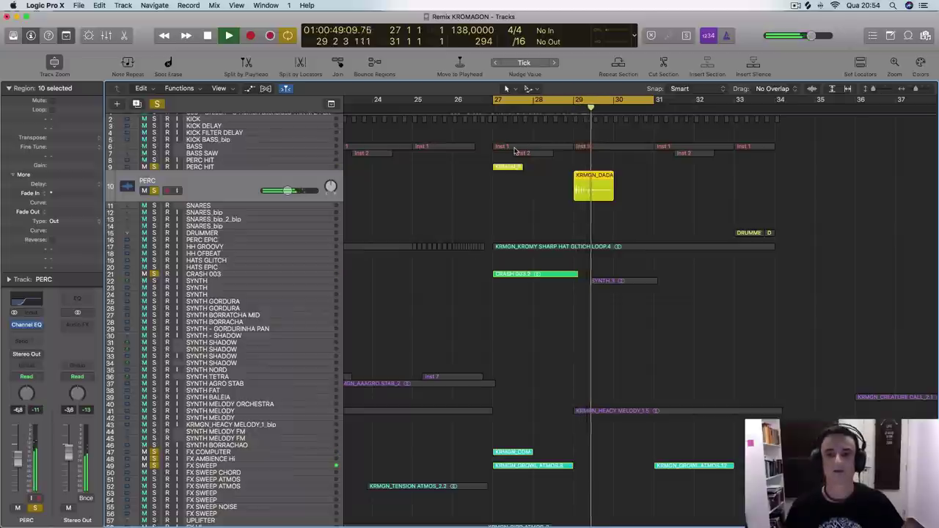
pyautogui.press('space')
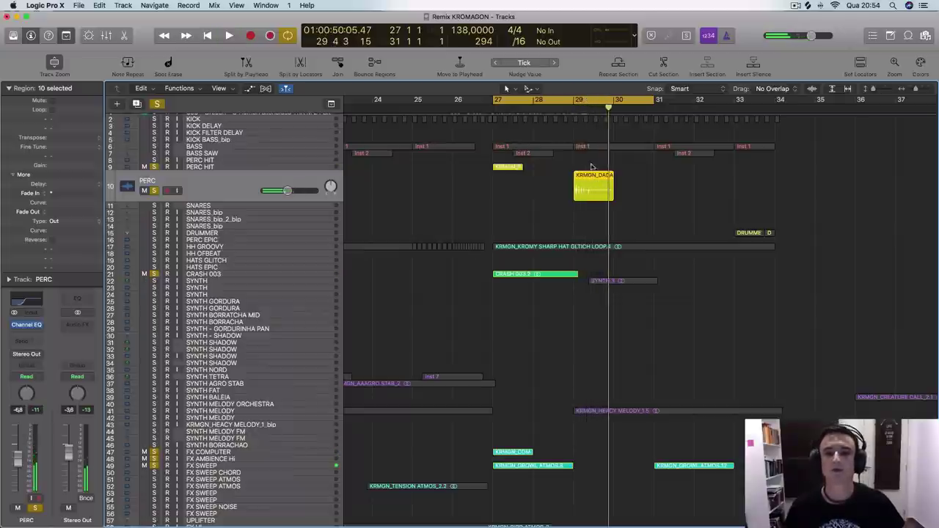
# - Inspect the SYNTH MELODY region and the AMBIENCE region starting at bar 29, and clear all solos
pyautogui.click(268, 411)
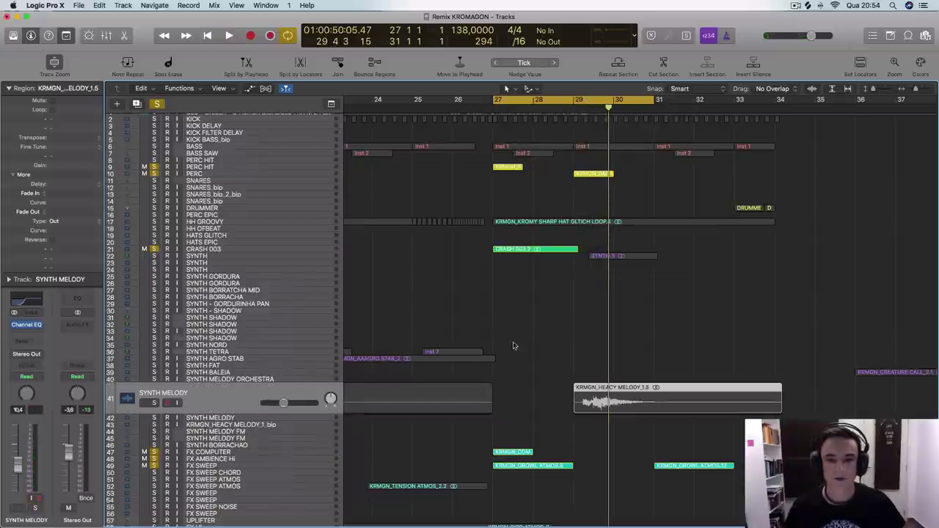
pyautogui.scroll(-10, 450, 374)
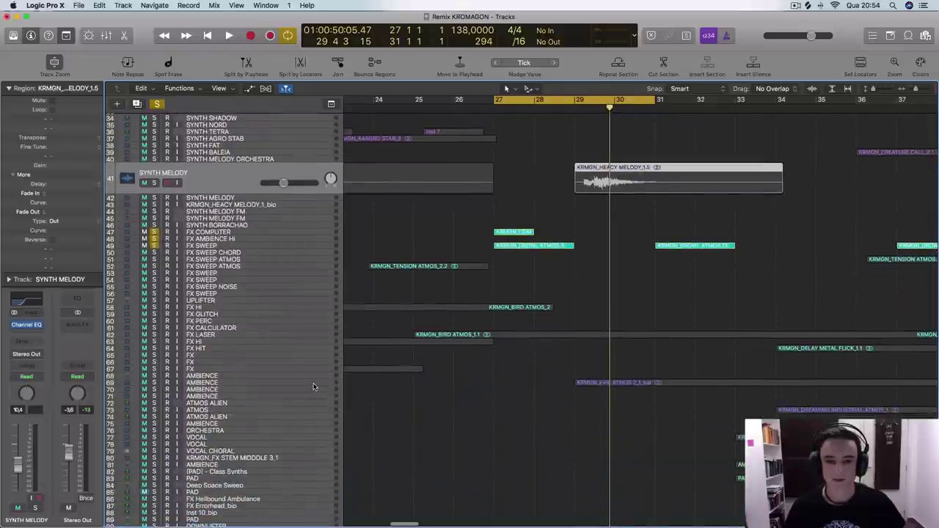
pyautogui.click(313, 383)
pyautogui.scroll(10, 505, 294)
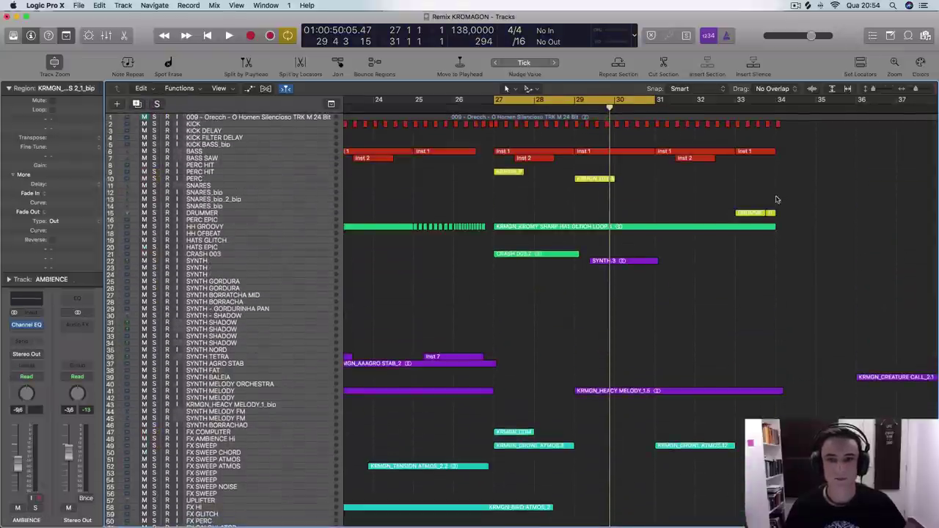
# - Set the cycle from bar 29 to bar 34 and play the full mix there, switching the cycle off before stopping
pyautogui.moveTo(565, 102); pyautogui.dragTo(649, 101)
pyautogui.press('space')
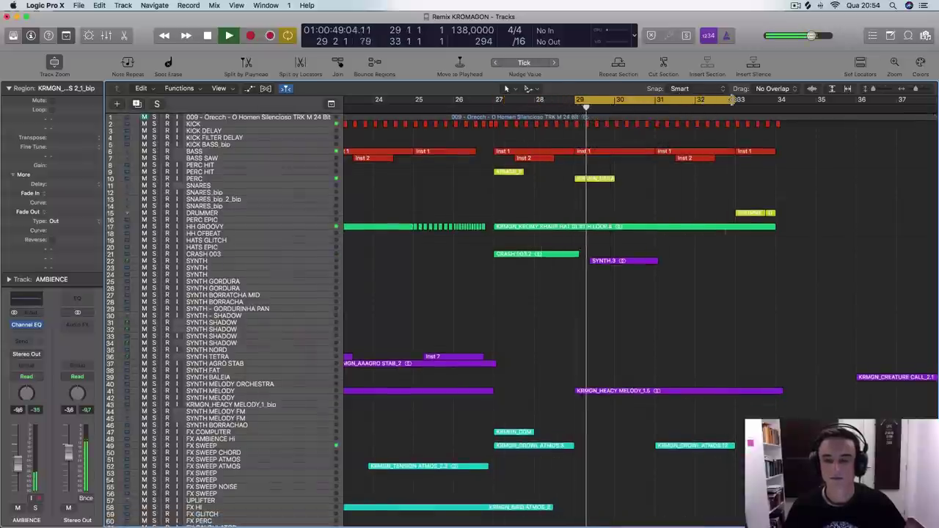
pyautogui.moveTo(733, 100); pyautogui.dragTo(774, 100)
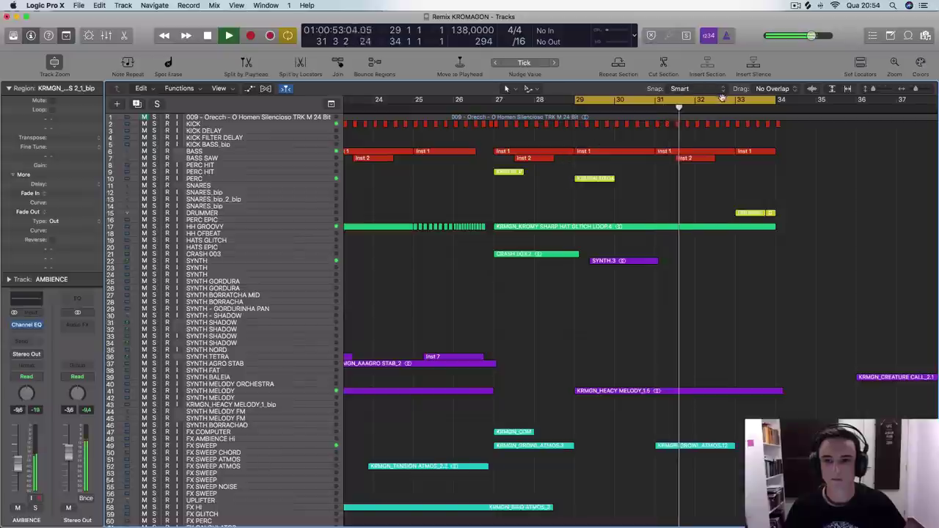
pyautogui.press('c')
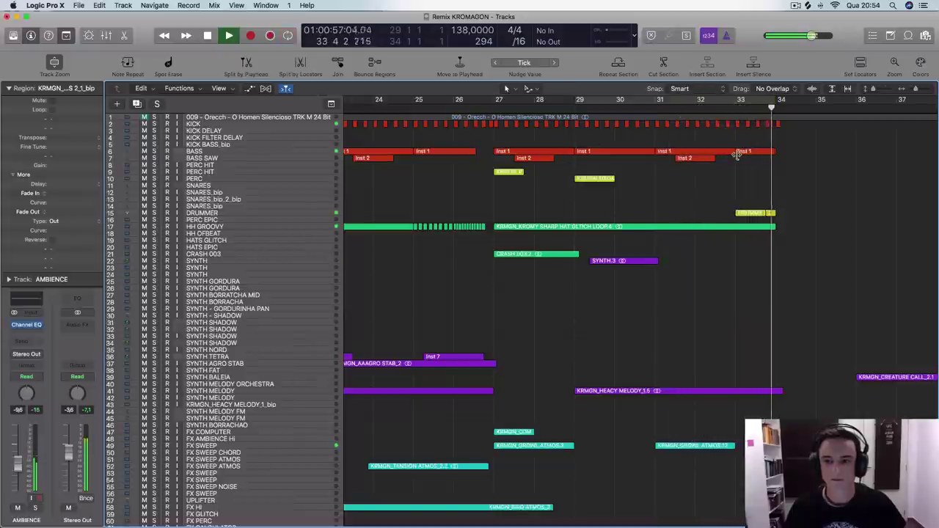
pyautogui.press('space')
# - Look over the arrangement after the bar 34 break and select the SNARES region starting at bar 39
pyautogui.hscroll(5, 601, 146)
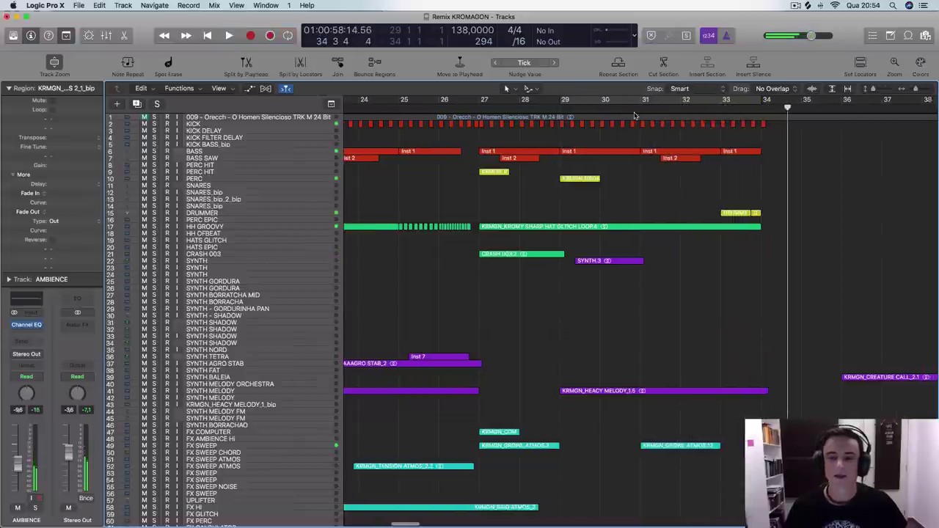
pyautogui.press('super+Left')
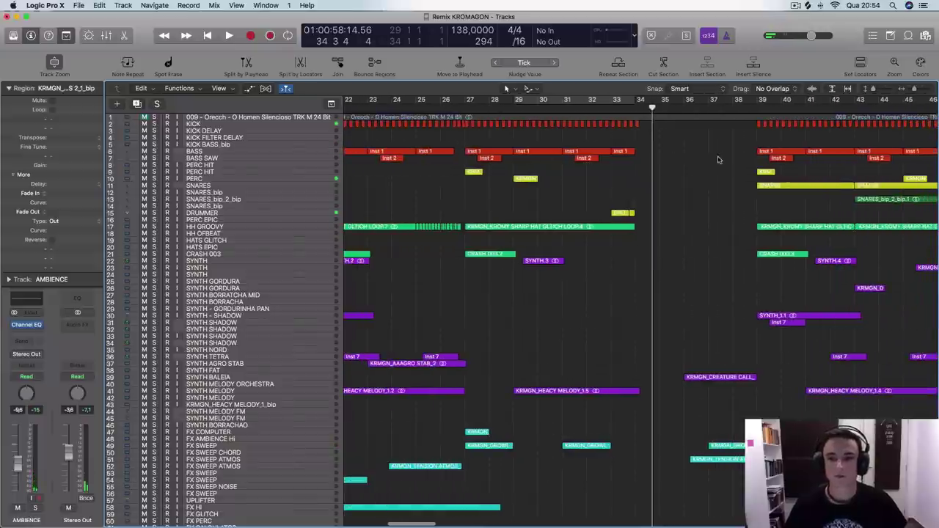
pyautogui.scroll(-2, 733, 205)
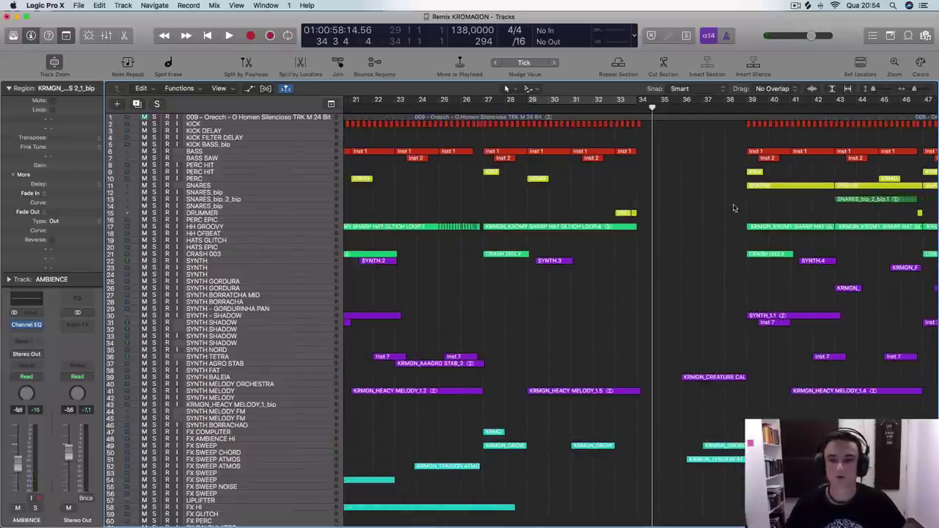
pyautogui.click(759, 185)
pyautogui.hscroll(10, 643, 179)
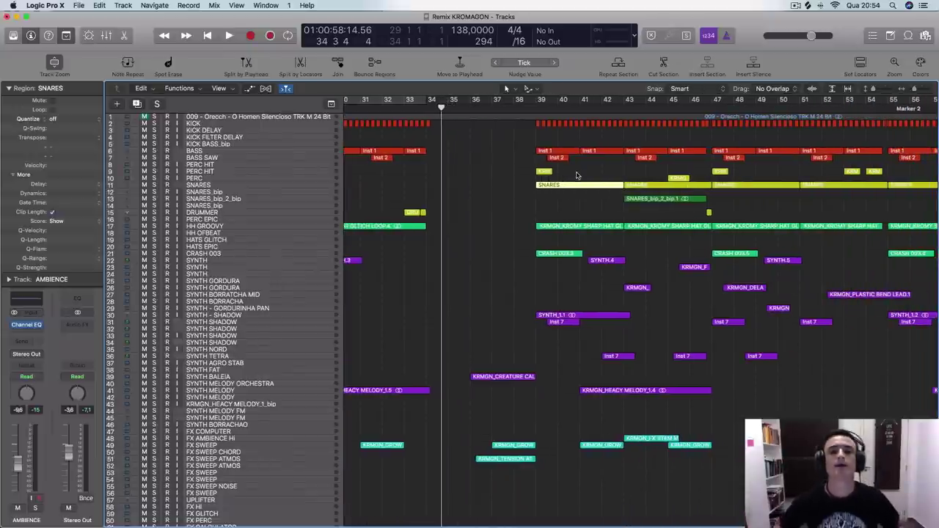
pyautogui.scroll(-5, 438, 150)
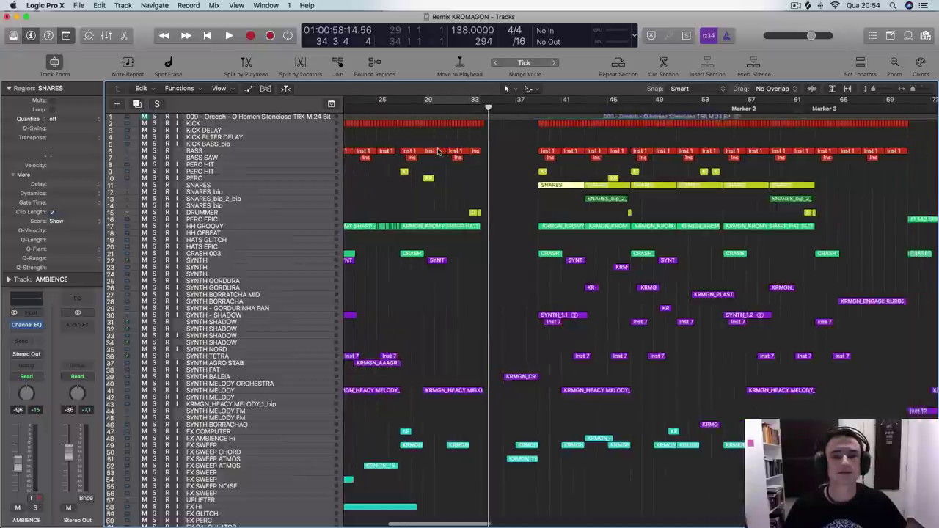
# - Play the full mix from before bar 29 through the break and into the section at bar 39
pyautogui.press('space')
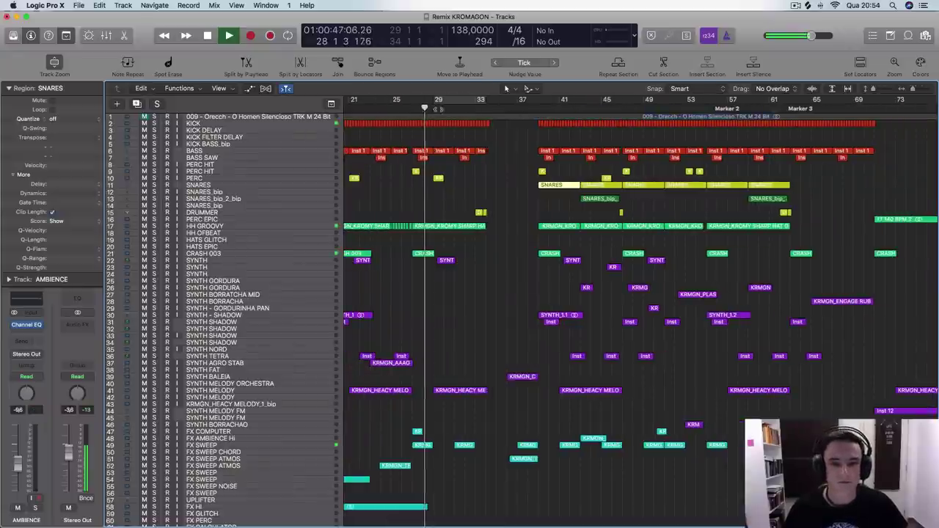
pyautogui.hscroll(2, 471, 169)
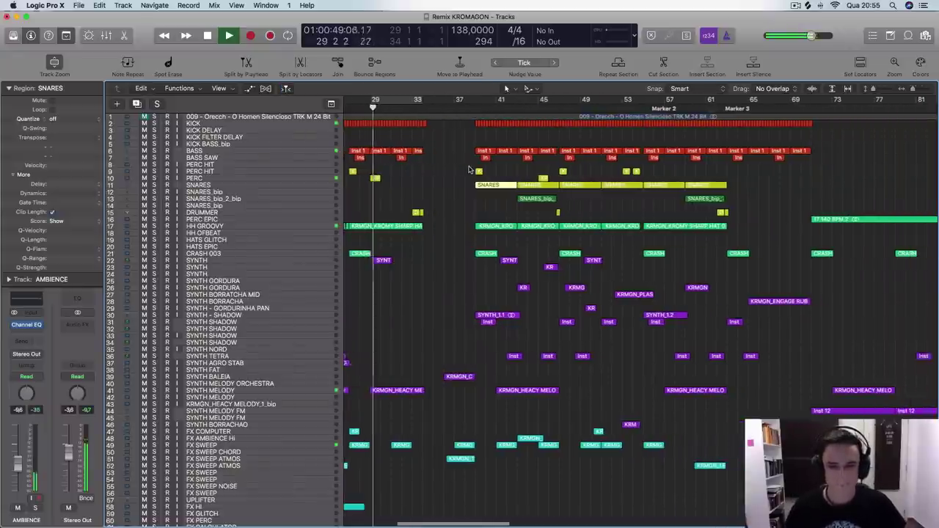
pyautogui.hscroll(-3, 468, 169)
pyautogui.hscroll(1, 465, 170)
pyautogui.scroll(-6, 463, 170)
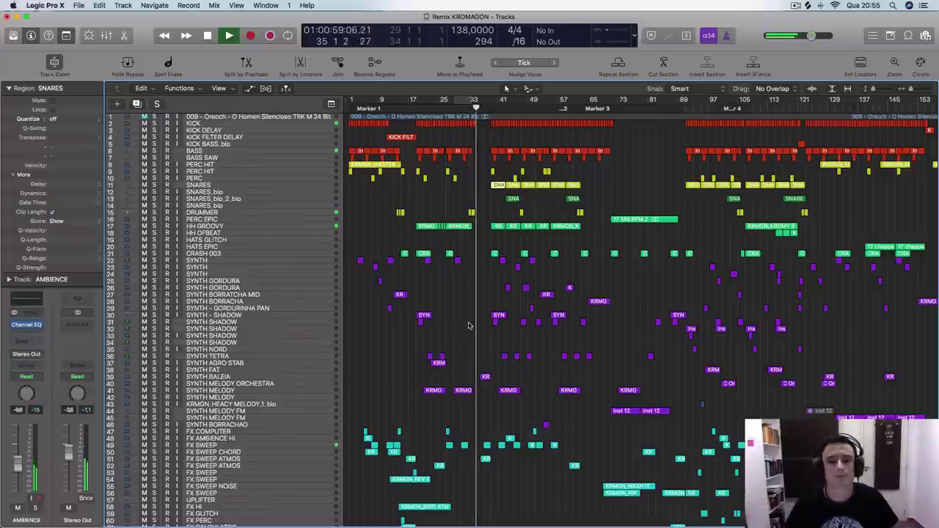
pyautogui.scroll(5, 511, 303)
pyautogui.scroll(2, 511, 303)
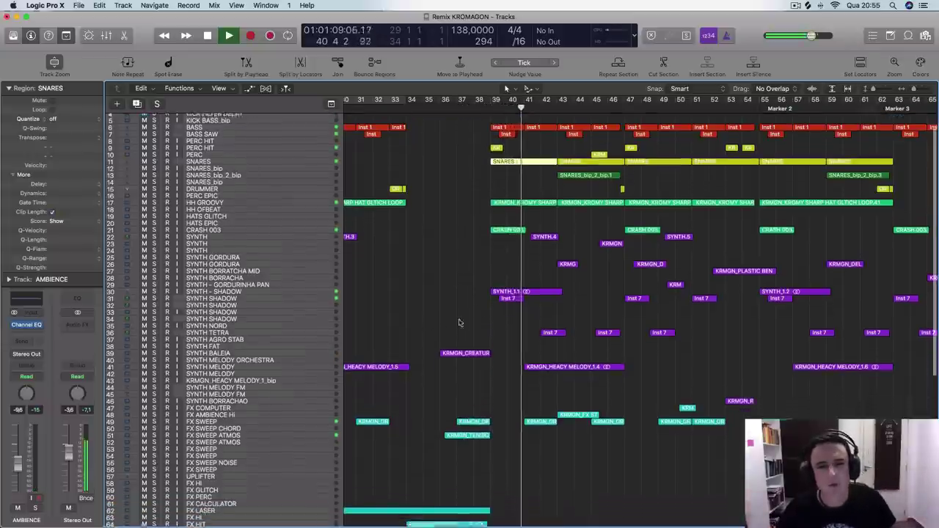
pyautogui.press('space')
# - Create a cycle range from bar 39, move it back to start at bar 19 and play the full mix there
pyautogui.moveTo(490, 101); pyautogui.dragTo(633, 134)
pyautogui.press('super+Left')
pyautogui.press('super+Left')
pyautogui.press('super+Left')
pyautogui.press('super+Left')
pyautogui.press('super+Left')
pyautogui.press('super+Left')
pyautogui.moveTo(543, 101); pyautogui.dragTo(451, 110)
pyautogui.press('space')
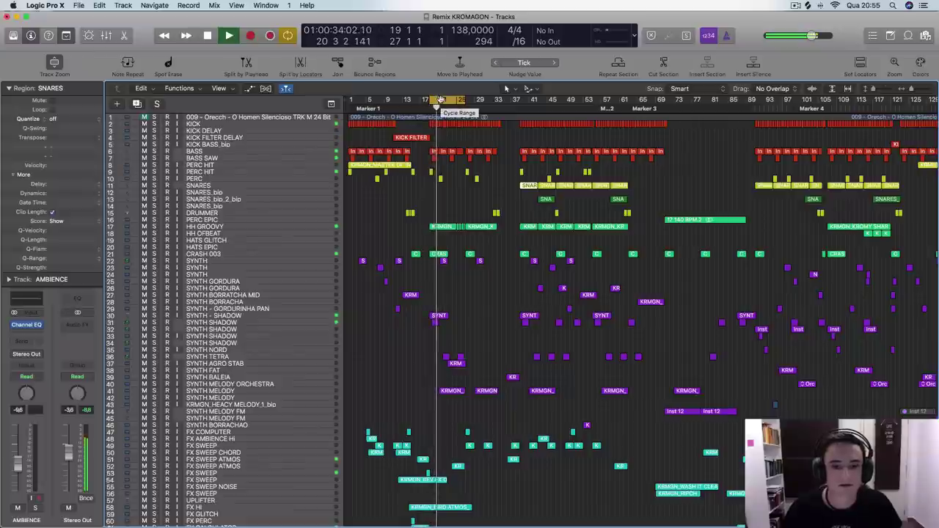
# - Move the cycle range to bars 39–47 and play the full mix there, switching the cycle off during playback
pyautogui.press('space')
pyautogui.moveTo(441, 100); pyautogui.dragTo(534, 100)
pyautogui.press('super+Right')
pyautogui.press('super+Right')
pyautogui.press('super+Right')
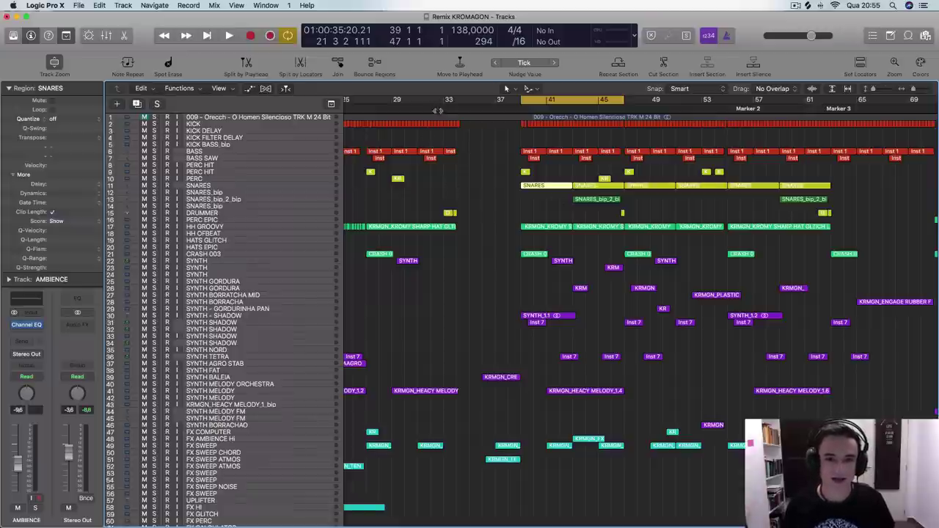
pyautogui.press('space')
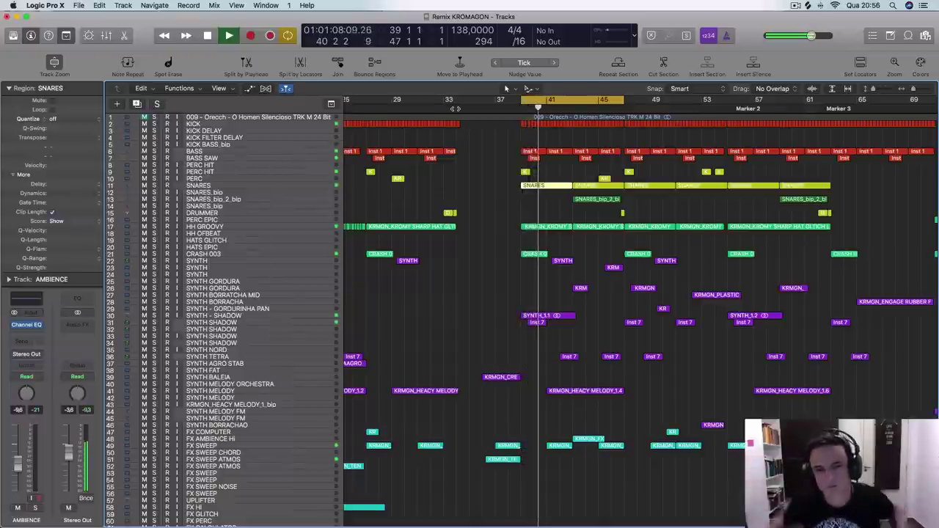
pyautogui.click(604, 103)
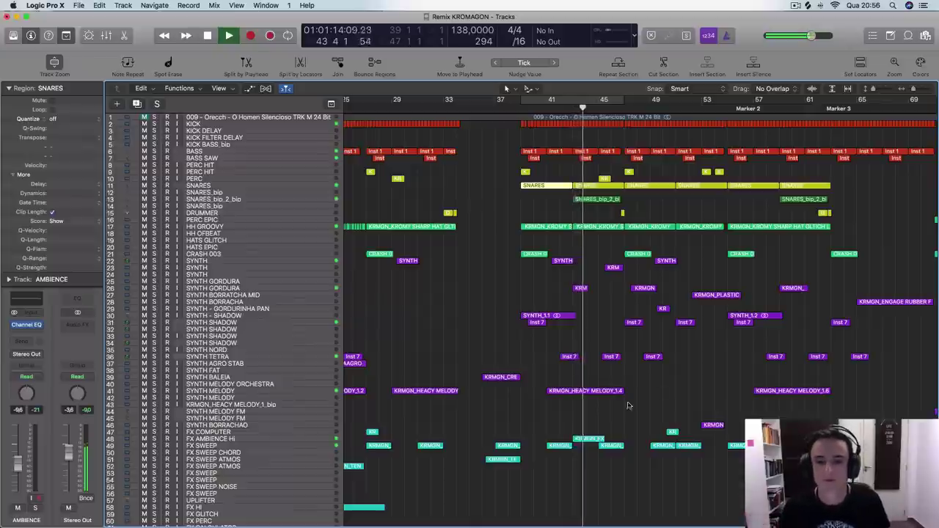
# - Select the SYNTH MELODY track during playback and stop the mix just after bar 47
pyautogui.click(304, 391)
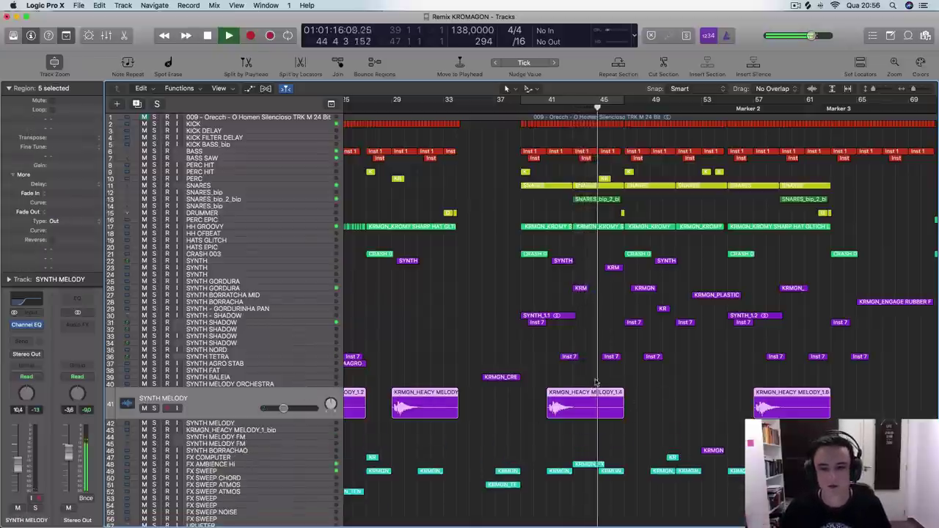
pyautogui.scroll(-5, 636, 416)
pyautogui.scroll(5, 639, 412)
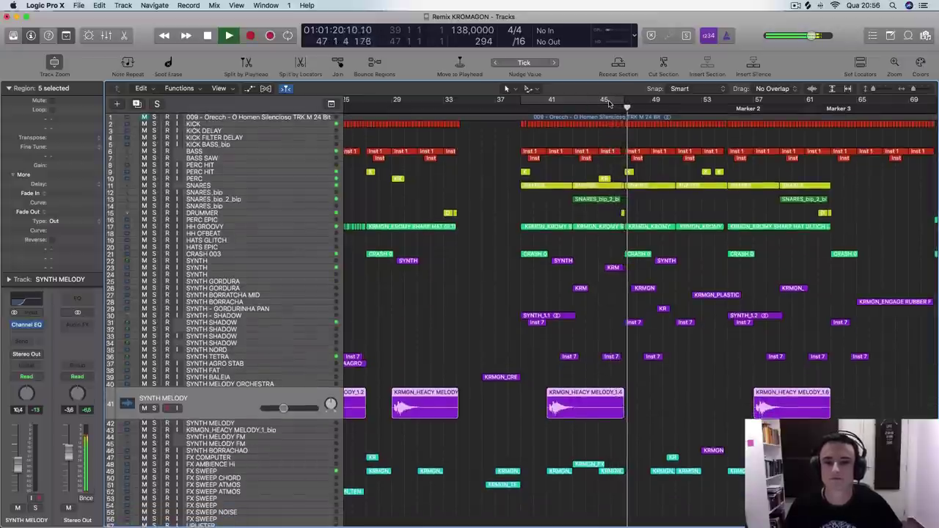
pyautogui.press('space')
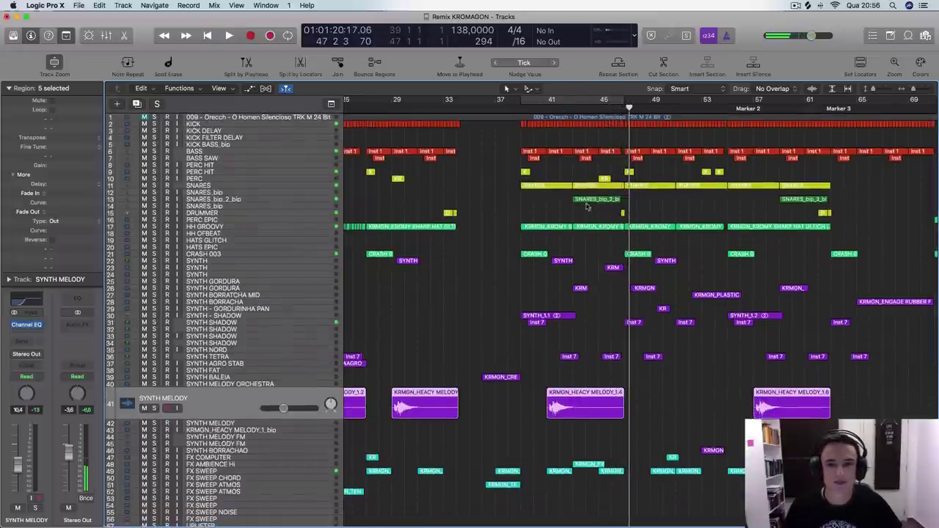
# - Set the cycle range from bar 46 to bar 47 and play the full mix there
pyautogui.scroll(5, 623, 121)
pyautogui.hscroll(-7, 620, 125)
pyautogui.hscroll(10, 619, 129)
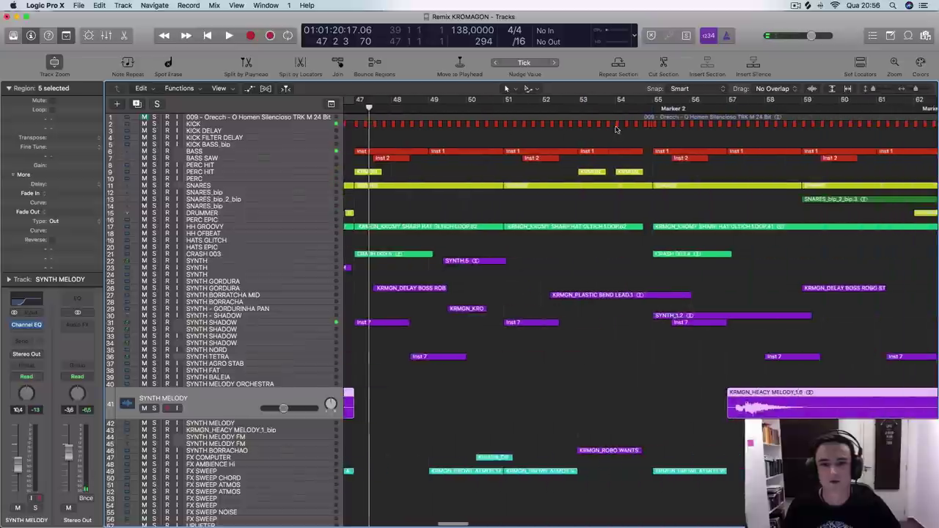
pyautogui.hscroll(-4, 614, 129)
pyautogui.hscroll(-2, 613, 130)
pyautogui.click(617, 102)
pyautogui.moveTo(618, 102)
pyautogui.mouseDown()
pyautogui.moveTo(672, 102)
pyautogui.moveTo(649, 104)
pyautogui.mouseUp()
pyautogui.click(625, 103)
pyautogui.press('space')
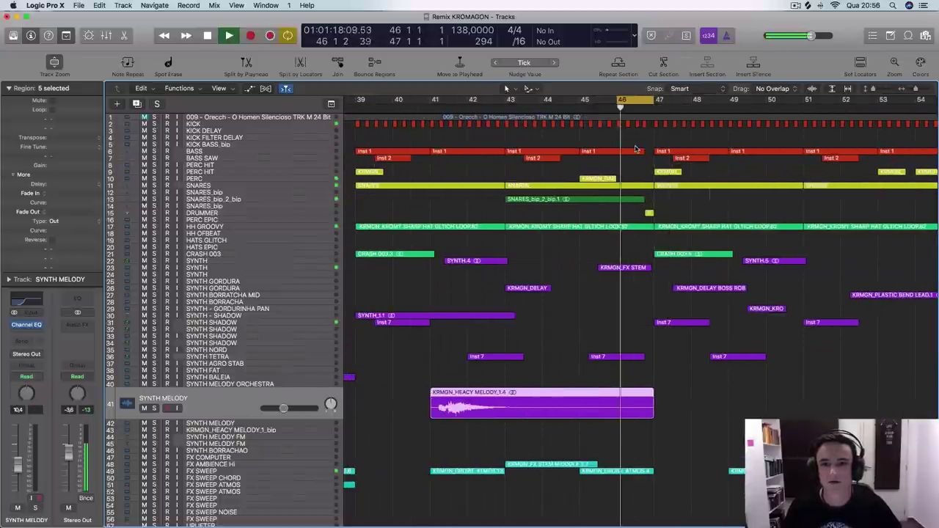
pyautogui.scroll(4, 635, 147)
pyautogui.scroll(3, 635, 148)
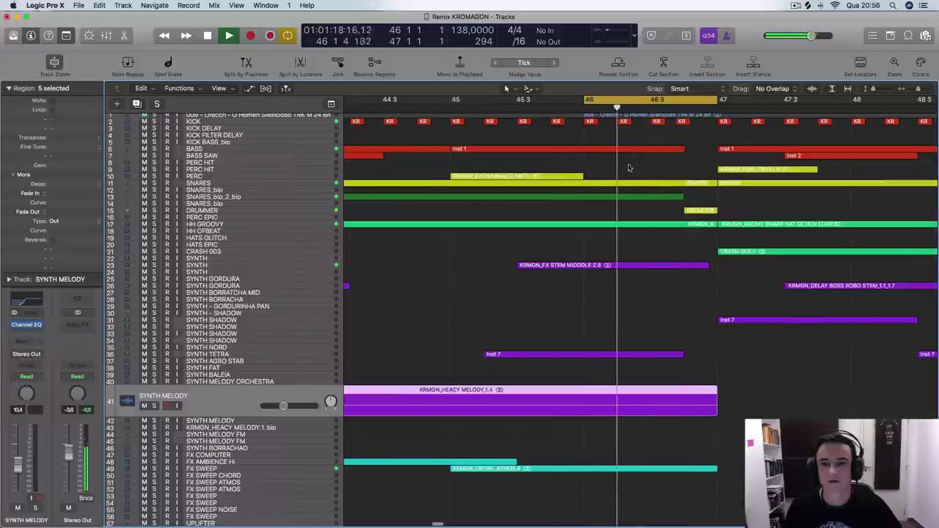
pyautogui.press('space')
# - Select the SNARES_bip_2_bip track, then solo the SNARES track and play it over bar 46
pyautogui.click(221, 197)
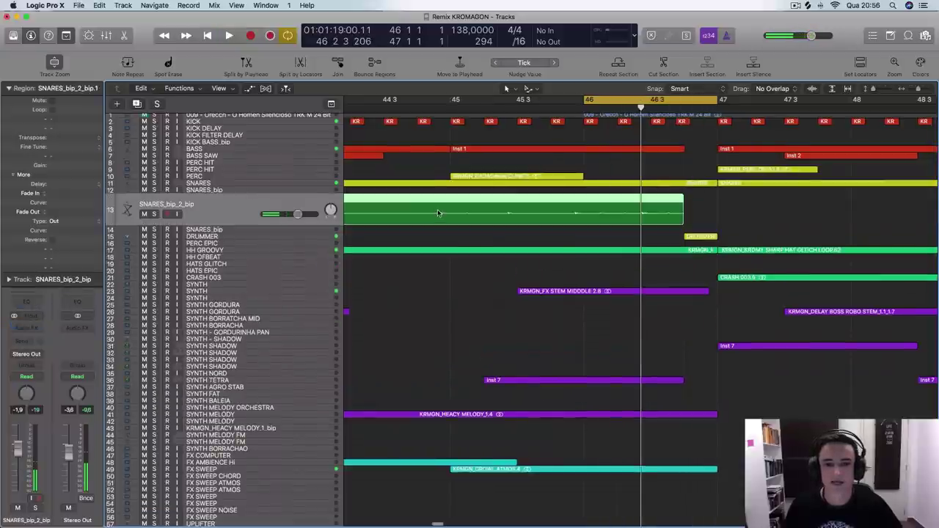
pyautogui.scroll(5, 438, 211)
pyautogui.scroll(3, 438, 207)
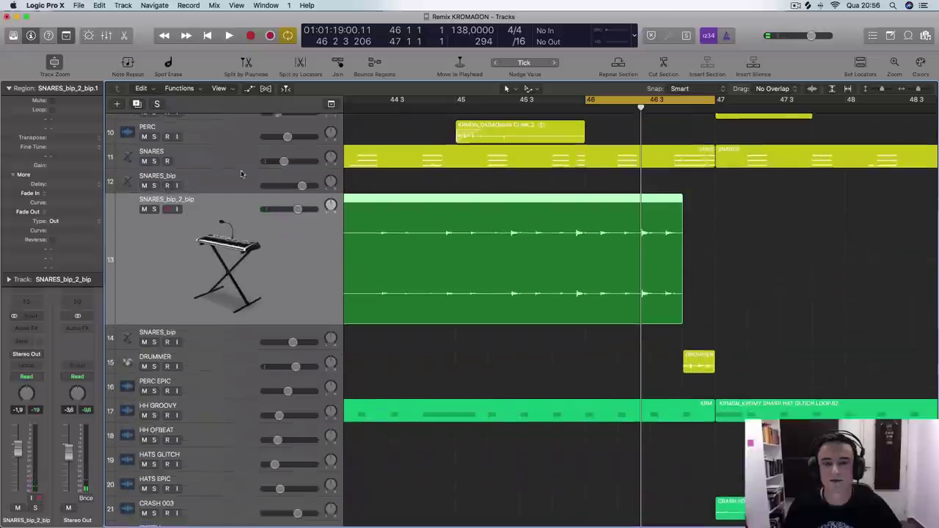
pyautogui.click(155, 160)
pyautogui.press('space')
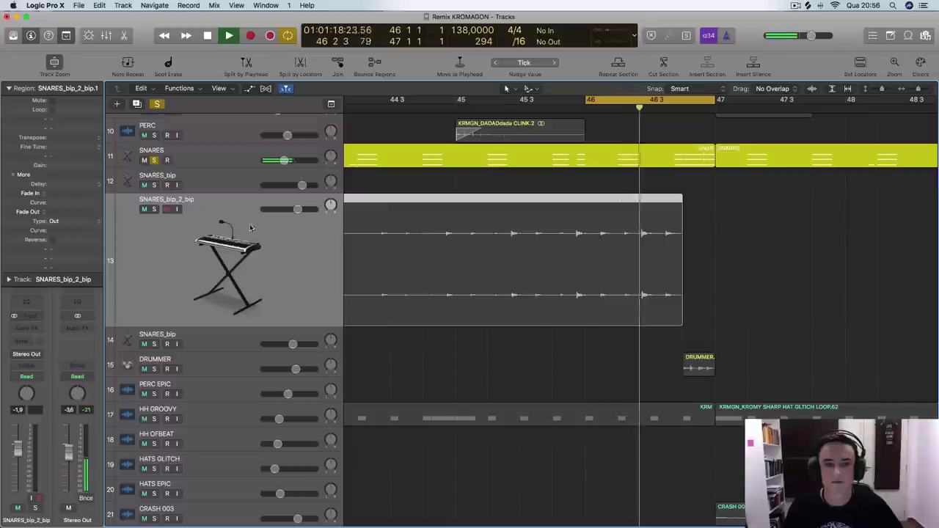
pyautogui.press('space')
# - Add the SNARES_bip_2_bip track to the solo and play it together with SNARES at bar 46
pyautogui.click(153, 209)
pyautogui.press('space')
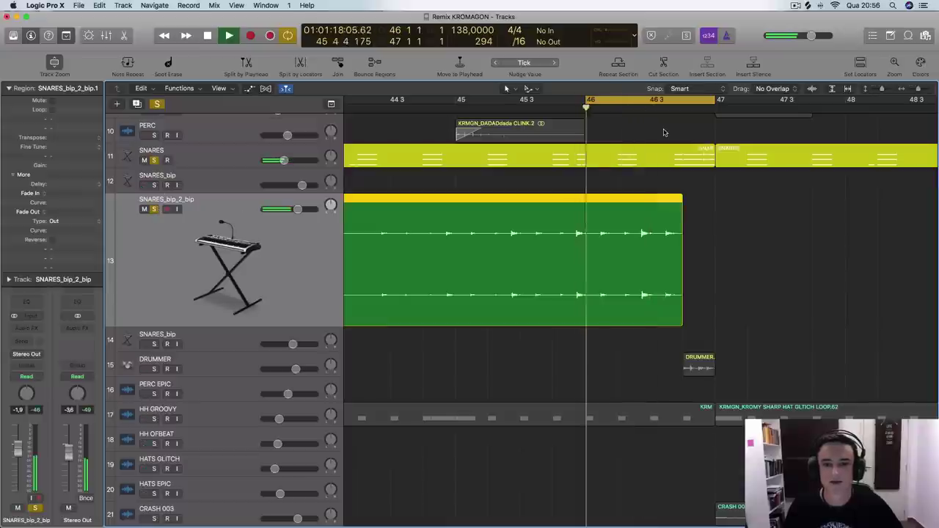
pyautogui.press('space')
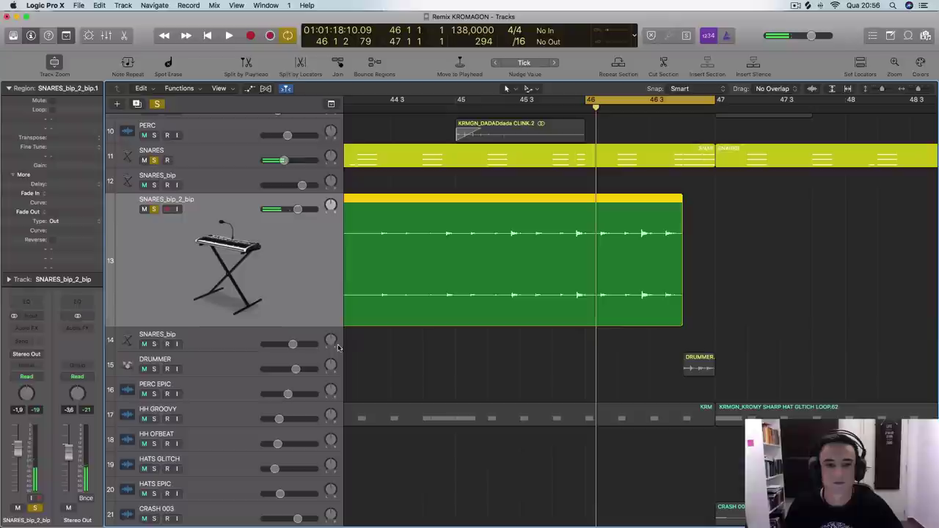
# - Play bar 46 with the DRUMMER track soloed alongside SNARES and SNARES_bip_2_bip, then stop
pyautogui.press('space')
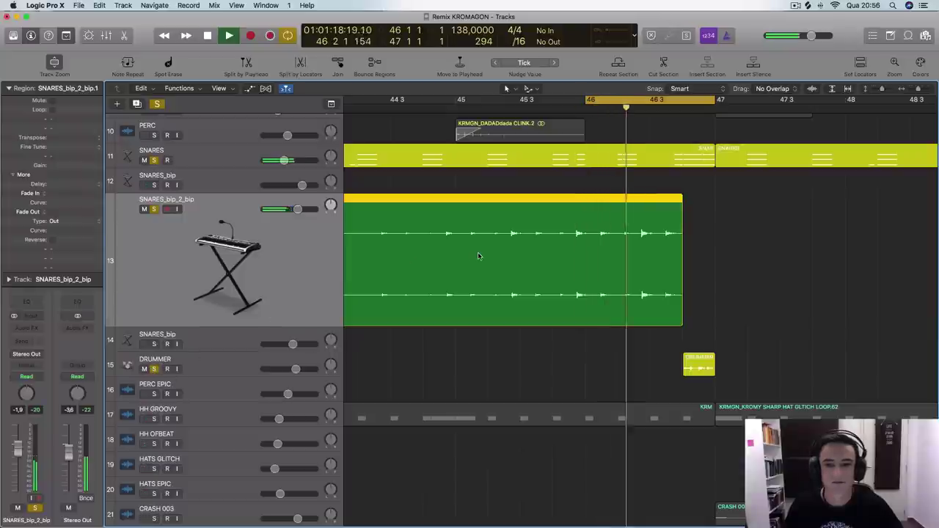
pyautogui.keyDown('ctrl'); pyautogui.keyDown('alt'); pyautogui.click(638, 191); pyautogui.keyUp('alt'); pyautogui.keyUp('ctrl')
pyautogui.keyDown('ctrl'); pyautogui.keyDown('alt'); pyautogui.click(637, 191); pyautogui.keyUp('alt'); pyautogui.keyUp('ctrl')
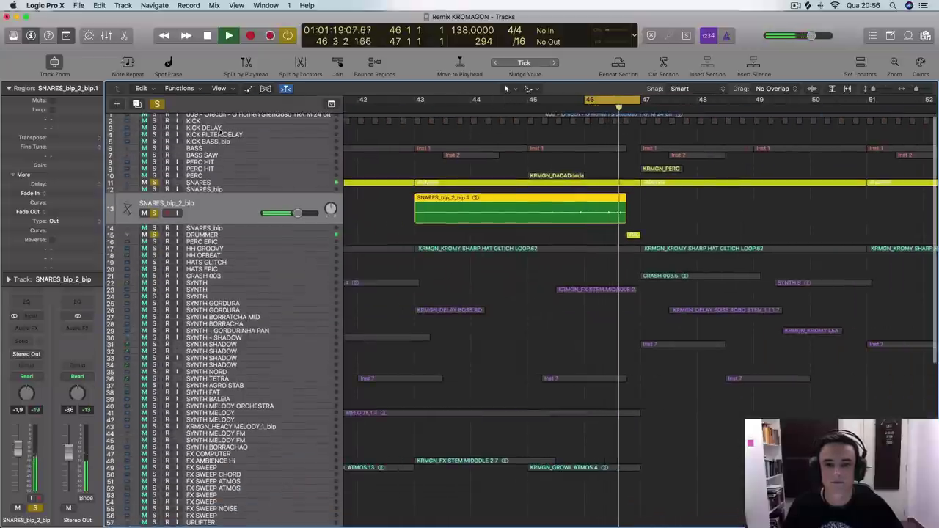
pyautogui.press('space')
# - Clear the solos on the snare and drummer tracks and play the full mix from around bar 46 with the cycle off
pyautogui.moveTo(154, 213); pyautogui.dragTo(151, 241)
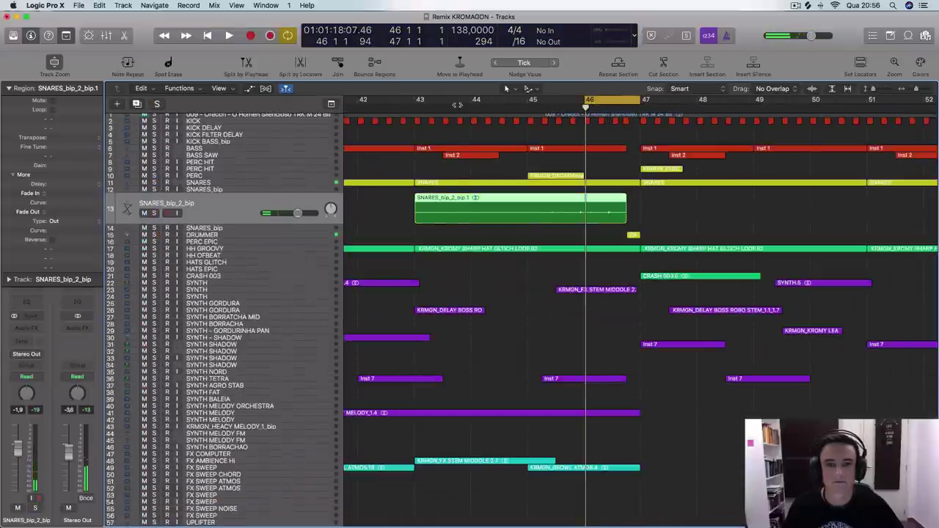
pyautogui.press('space')
pyautogui.click(624, 101)
pyautogui.press('super+Left')
pyautogui.press('super+Left')
pyautogui.press('super+Left')
pyautogui.press('super+Left')
pyautogui.press('super+Left')
pyautogui.press('super+Left')
pyautogui.press('super+Left')
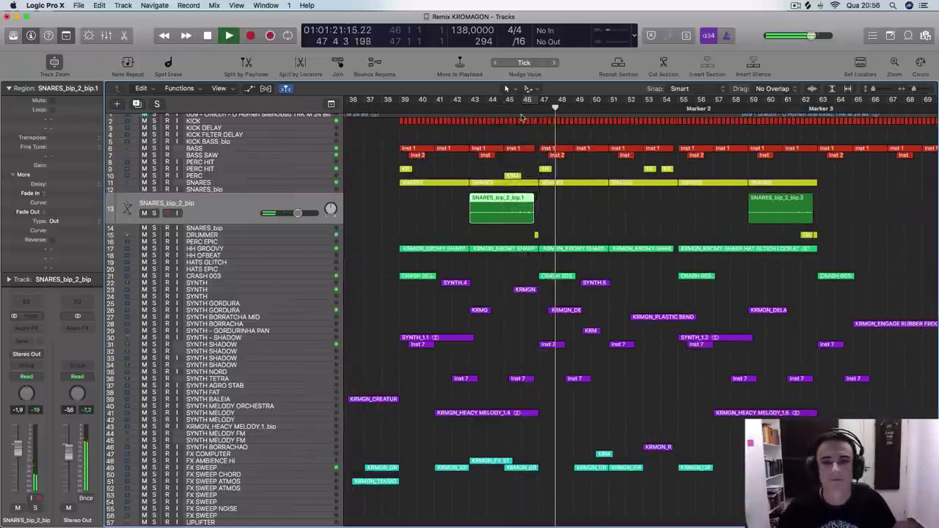
pyautogui.click(514, 108)
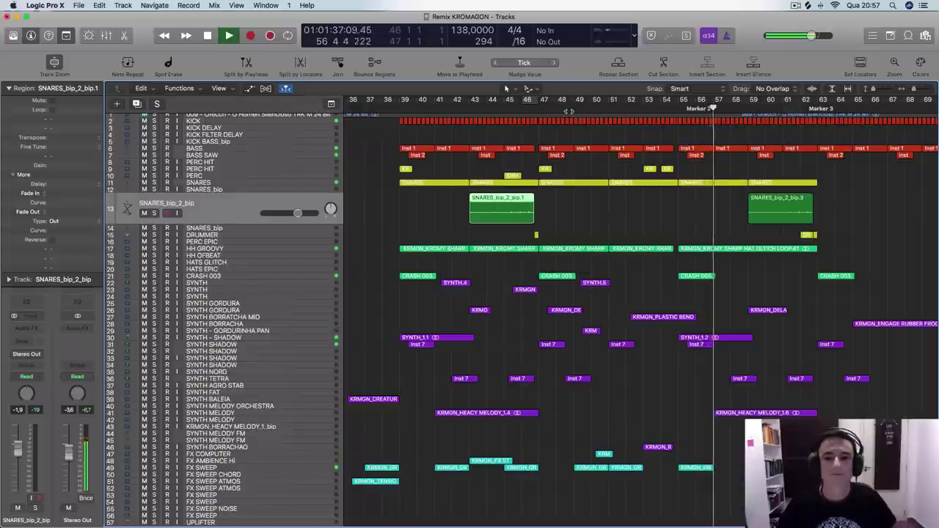
# - Look over the arrangement around Marker 3 while the full mix plays, then stop just after bar 64
pyautogui.hscroll(6, 674, 165)
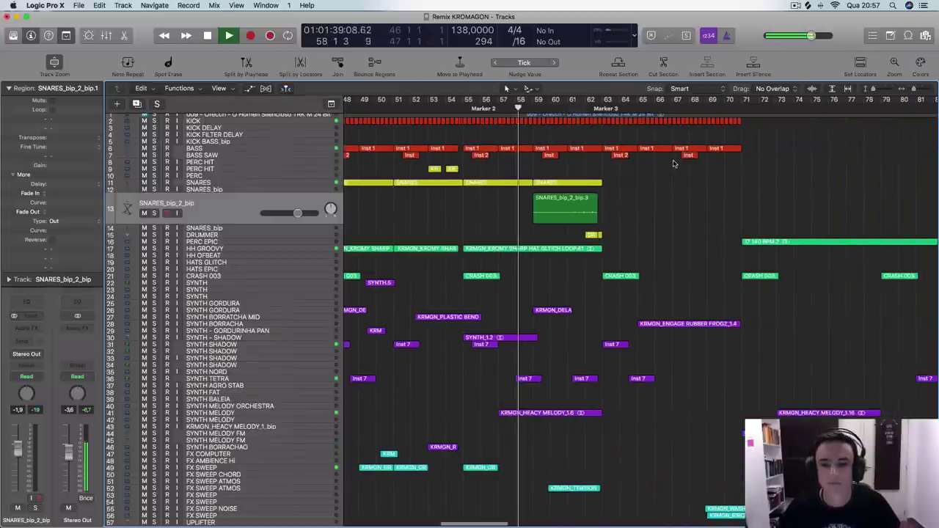
pyautogui.scroll(-5, 428, 142)
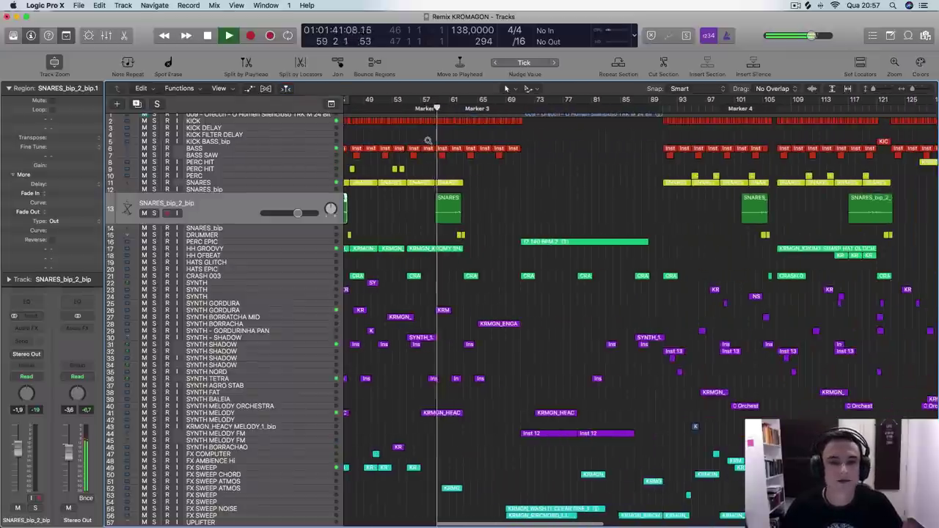
pyautogui.hscroll(-5, 430, 142)
pyautogui.hscroll(1, 536, 141)
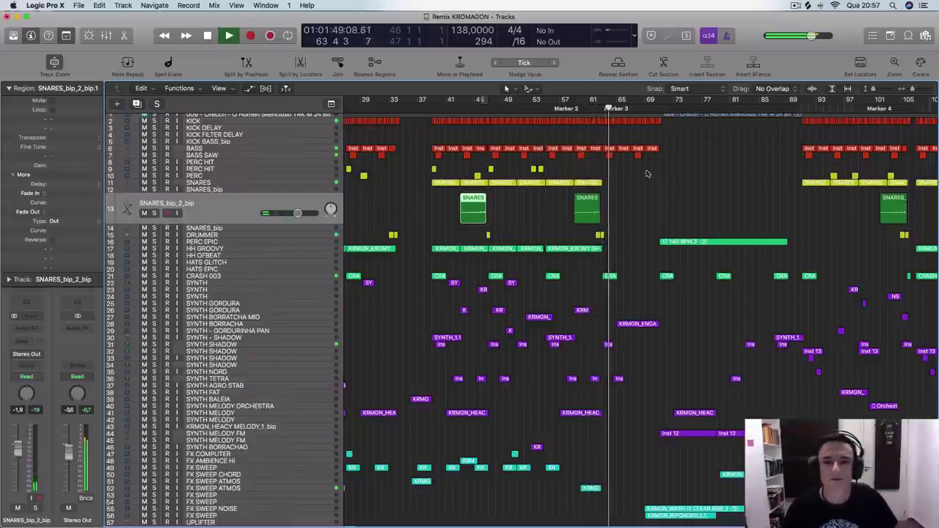
pyautogui.press('super+Right')
pyautogui.press('super+Right')
pyautogui.press('space')
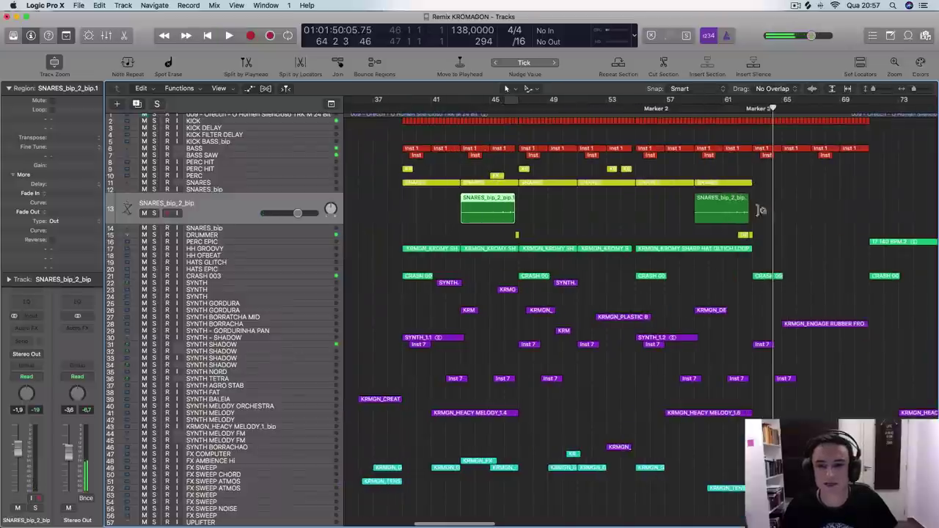
# - Set the cycle from bar 59 to bar 71, play the full mix, and continue to bar 93 with the cycle off
pyautogui.hscroll(5, 780, 204)
pyautogui.scroll(3, 597, 199)
pyautogui.scroll(2, 583, 202)
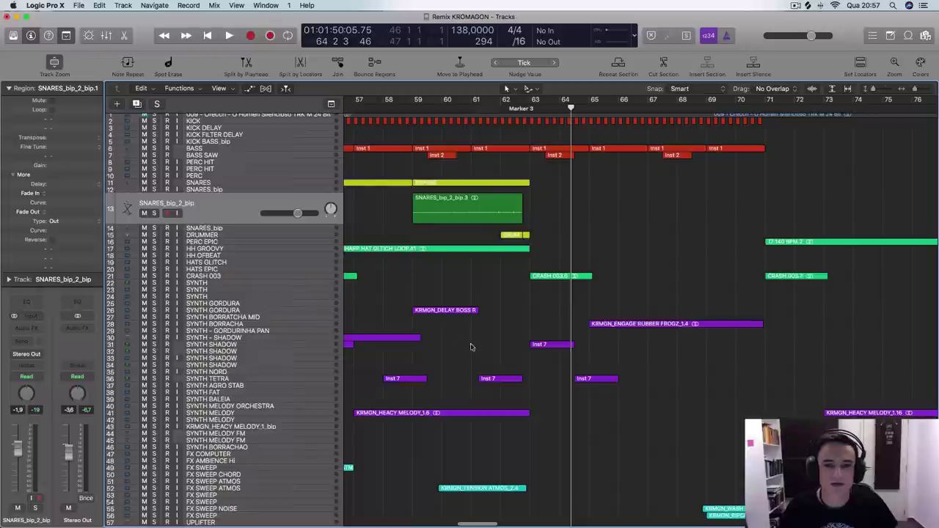
pyautogui.moveTo(422, 101); pyautogui.dragTo(765, 99)
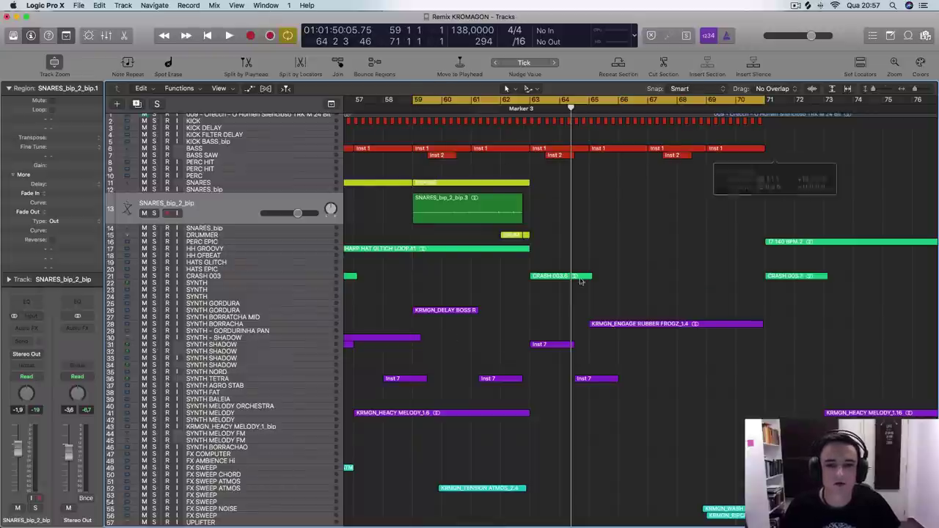
pyautogui.press('space')
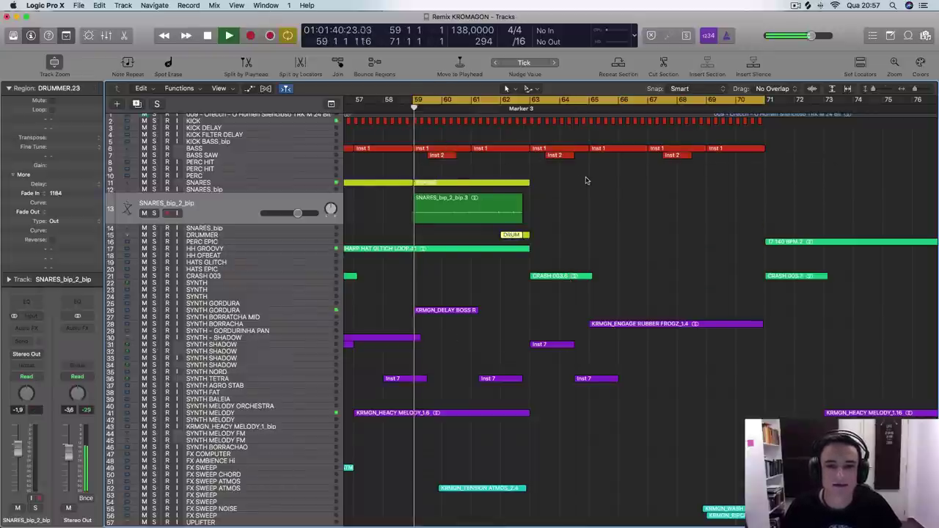
pyautogui.scroll(-8, 618, 207)
pyautogui.scroll(-2, 620, 210)
pyautogui.scroll(10, 621, 210)
pyautogui.press('super+Left')
pyautogui.press('super+Left')
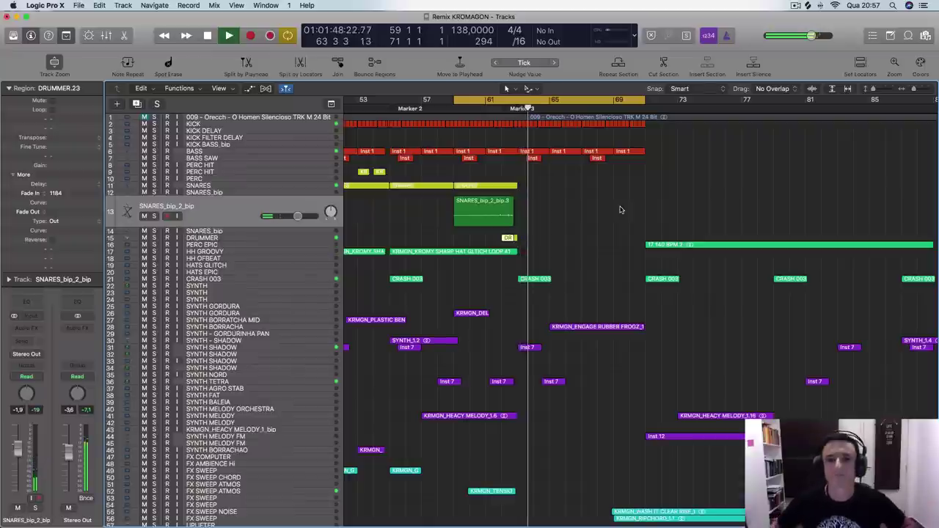
pyautogui.click(603, 101)
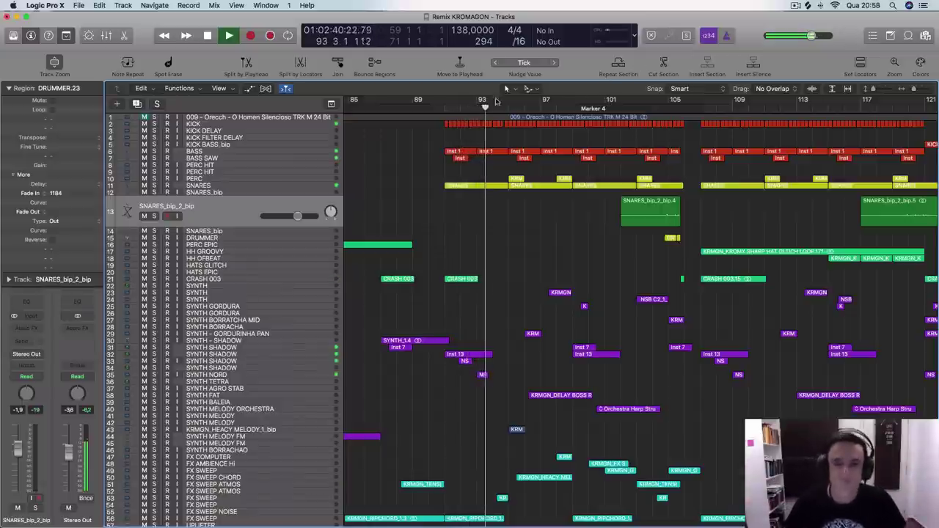
pyautogui.press('space')
# - Review the arrangement from its beginning and set the cycle range from bar 91 to bar 106
pyautogui.press('super+Left')
pyautogui.press('super+Left')
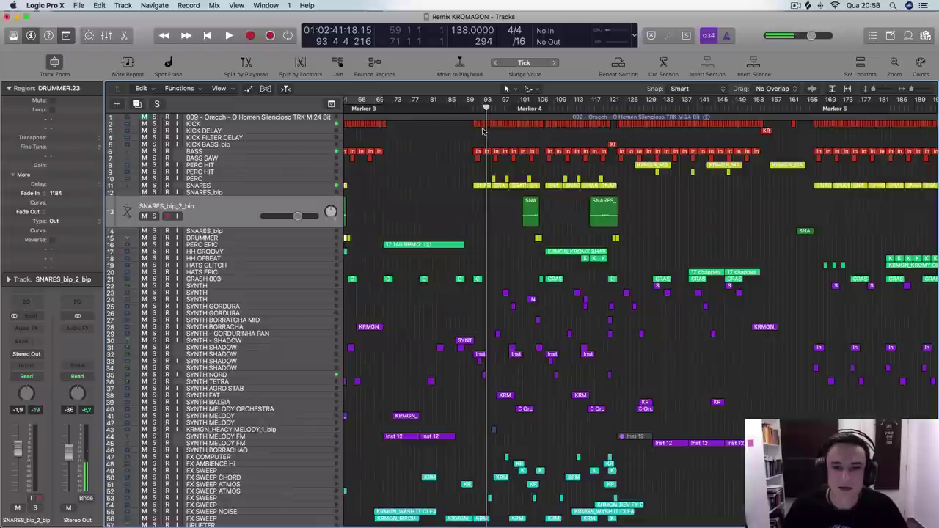
pyautogui.hscroll(-10, 486, 187)
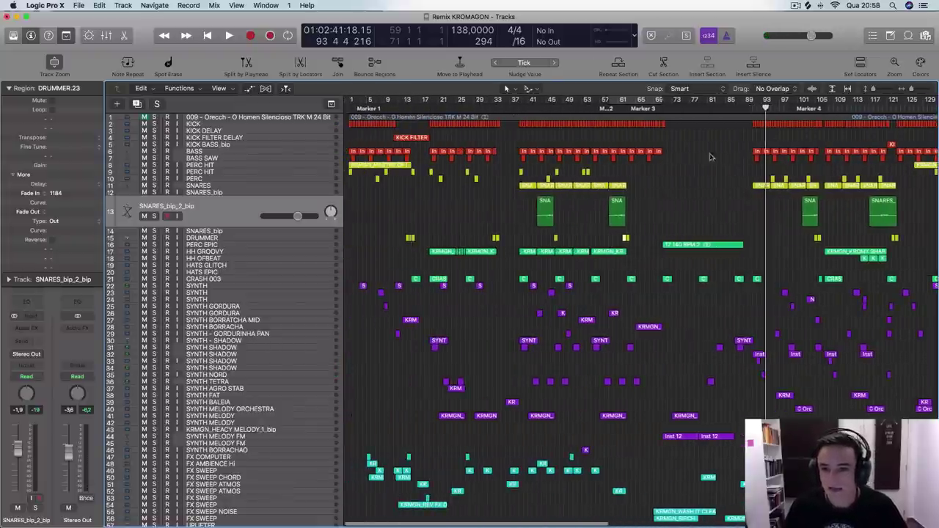
pyautogui.press('super+Right')
pyautogui.press('super+Right')
pyautogui.press('super+Right')
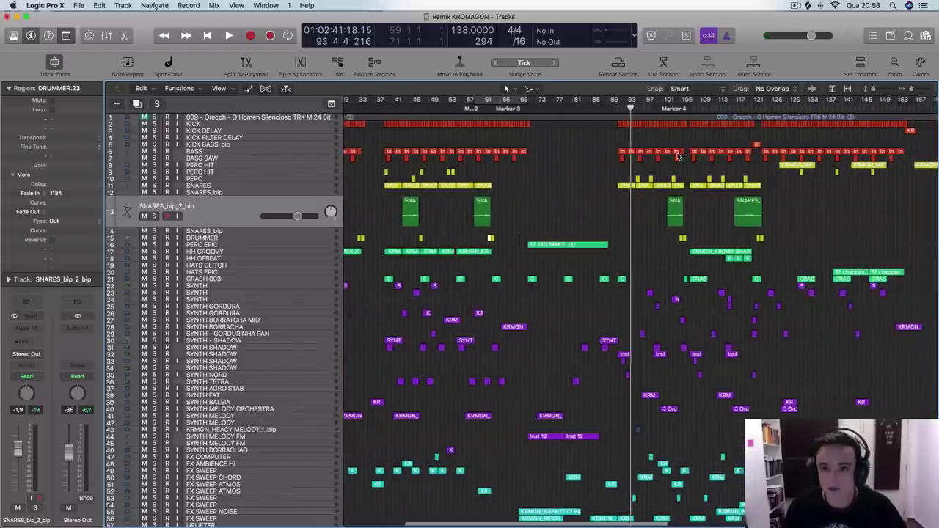
pyautogui.hscroll(3, 623, 132)
pyautogui.moveTo(592, 103); pyautogui.dragTo(800, 104)
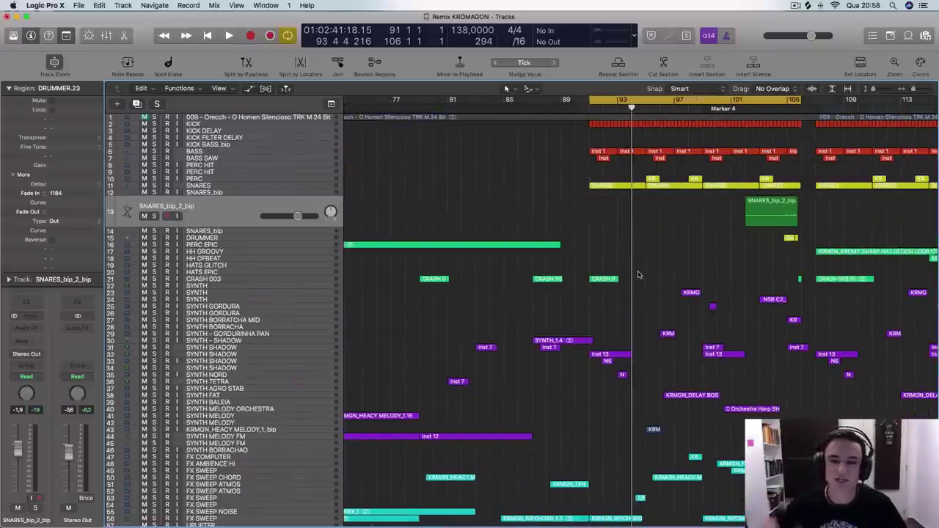
# - Play the start of the section at bar 91, then stop and select the SYNTH SHADOW track holding the Inst 13 regions
pyautogui.scroll(-10, 616, 336)
pyautogui.scroll(10, 616, 336)
pyautogui.scroll(4, 617, 337)
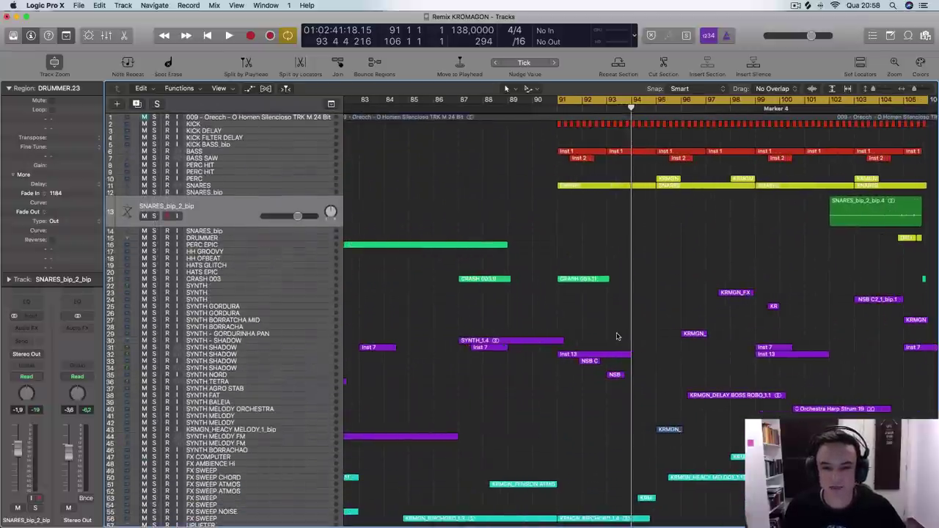
pyautogui.press('space')
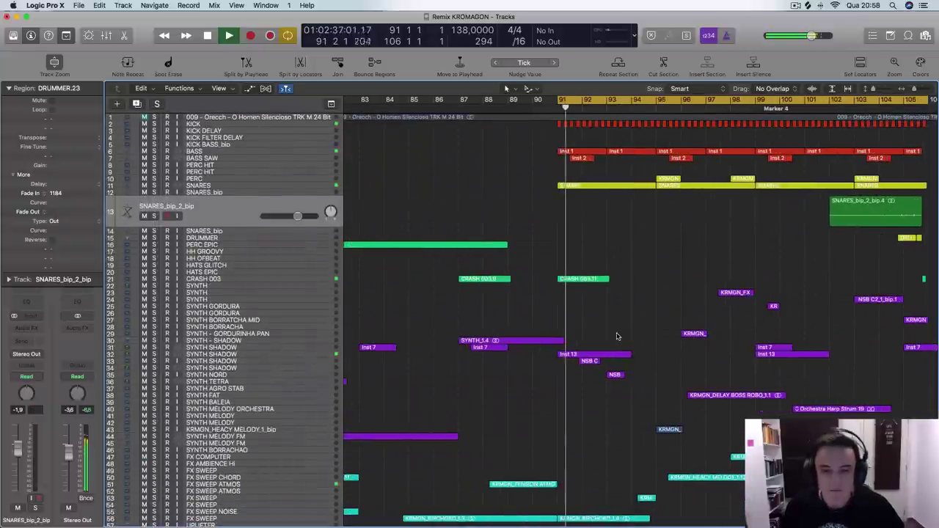
pyautogui.press('space')
pyautogui.click(305, 353)
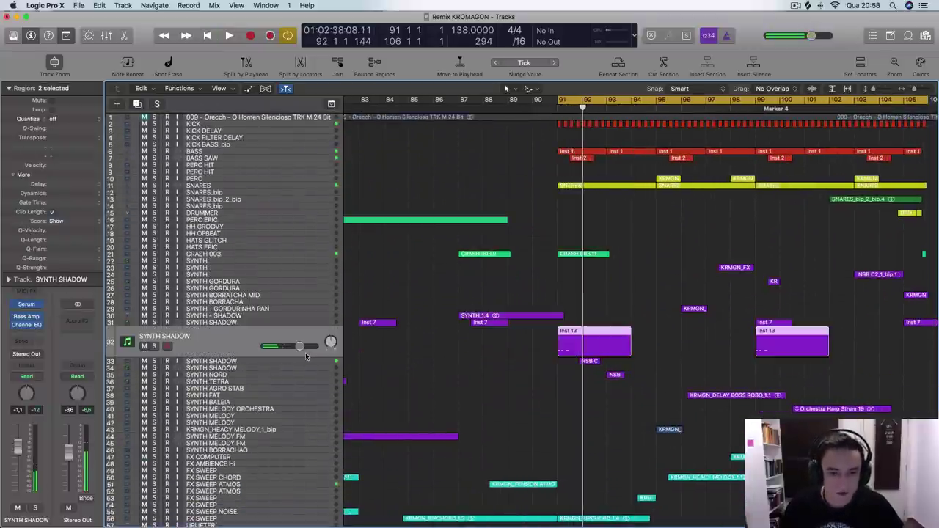
# - Solo the SYNTH SHADOW track with the Inst 13 regions and play it, first alone and again with tracks 33 to 35 soloed too
pyautogui.click(154, 347)
pyautogui.press('space')
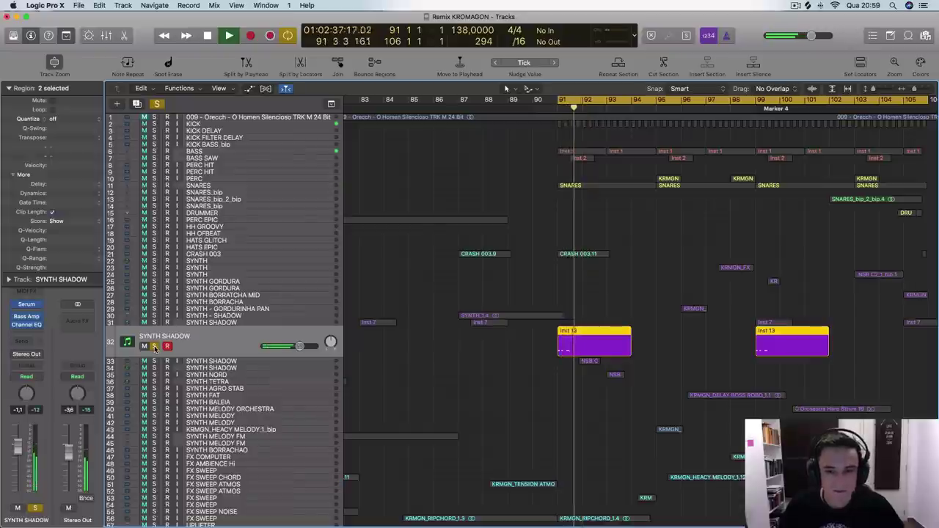
pyautogui.press('space')
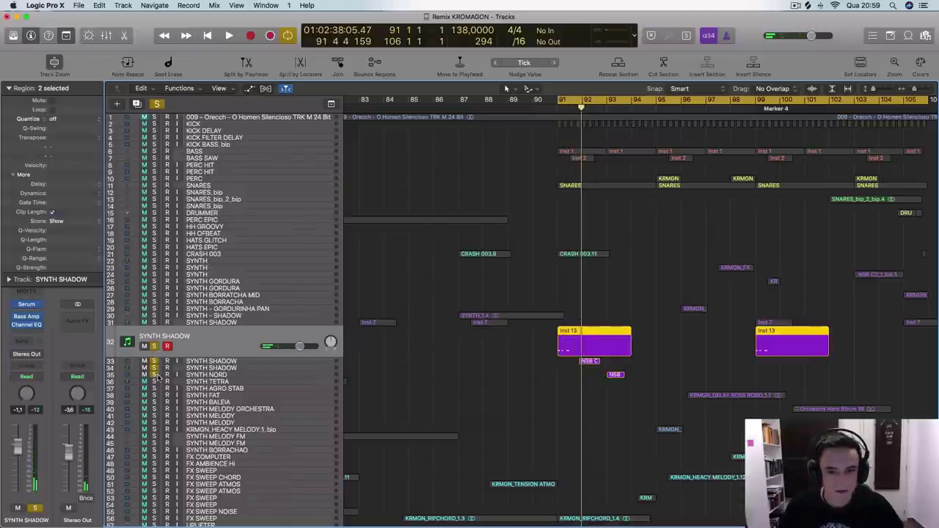
pyautogui.press('space')
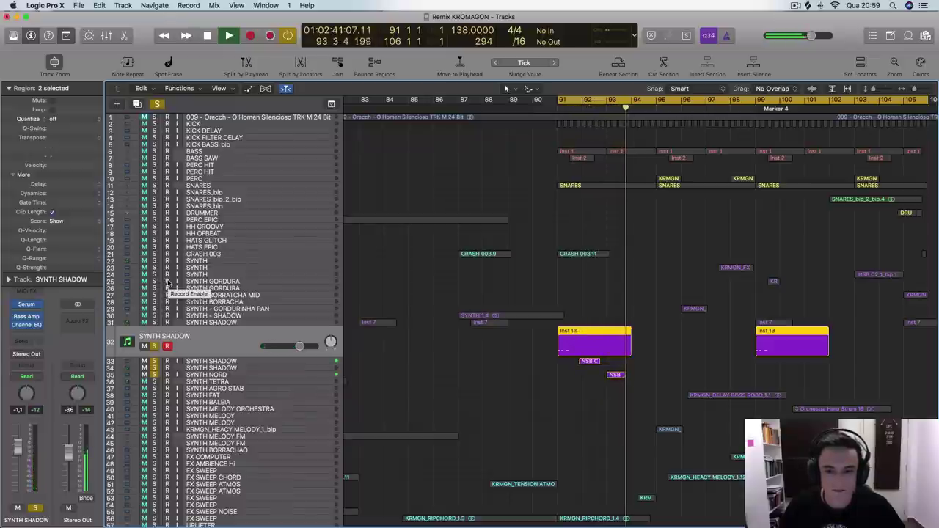
# - Add CRASH 003 to the soloed synths, play the section from bar 91, then stop and clear all solos
pyautogui.scroll(-3, 450, 275)
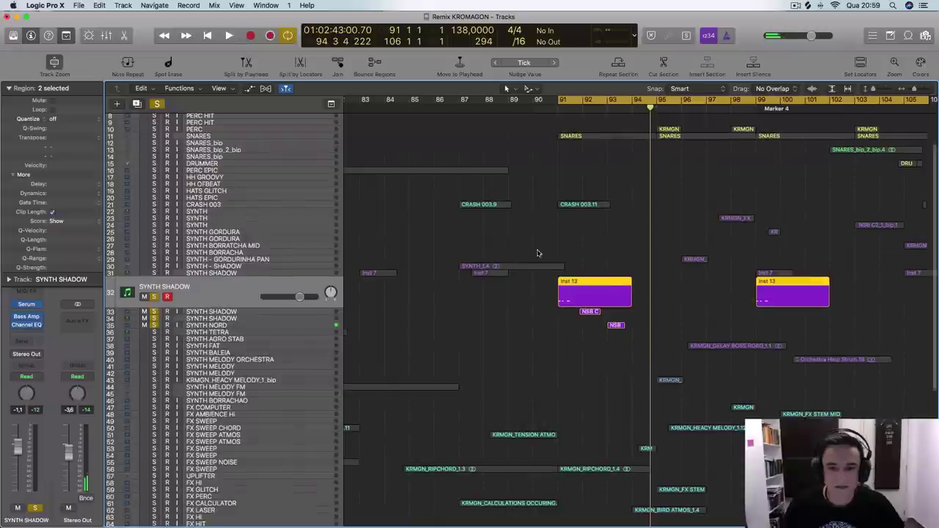
pyautogui.click(155, 205)
pyautogui.press('space')
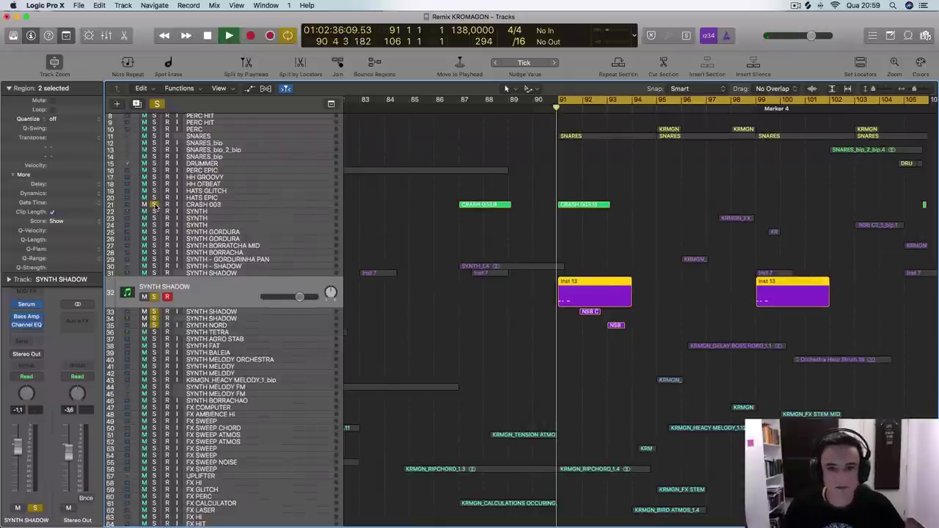
pyautogui.scroll(3, 642, 170)
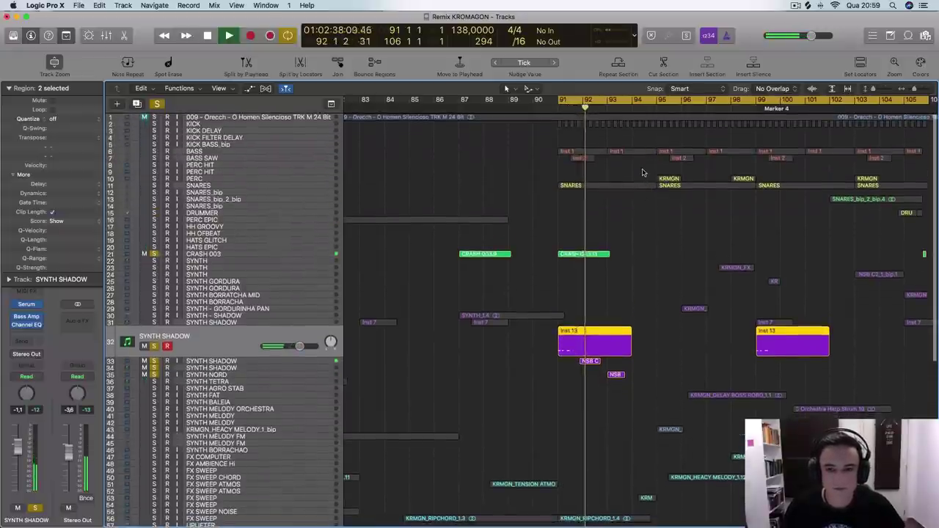
pyautogui.scroll(-15, 665, 314)
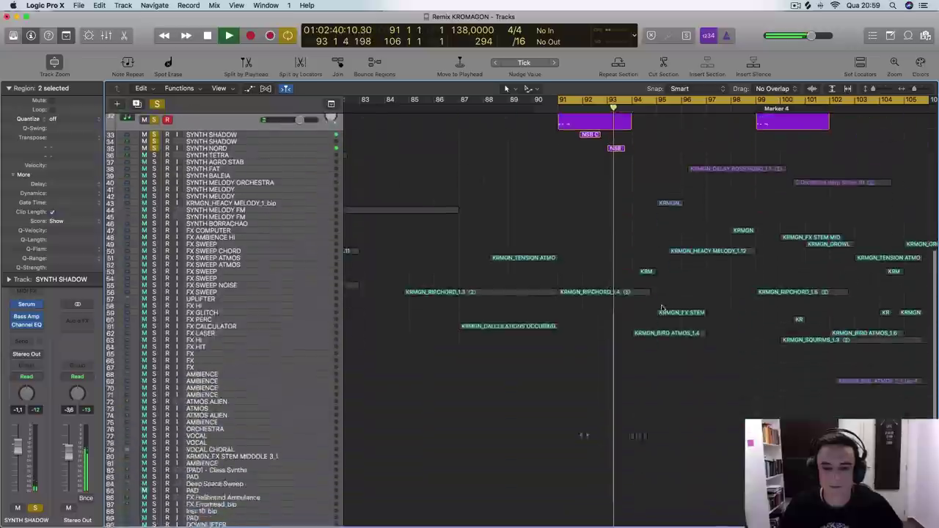
pyautogui.scroll(5, 282, 267)
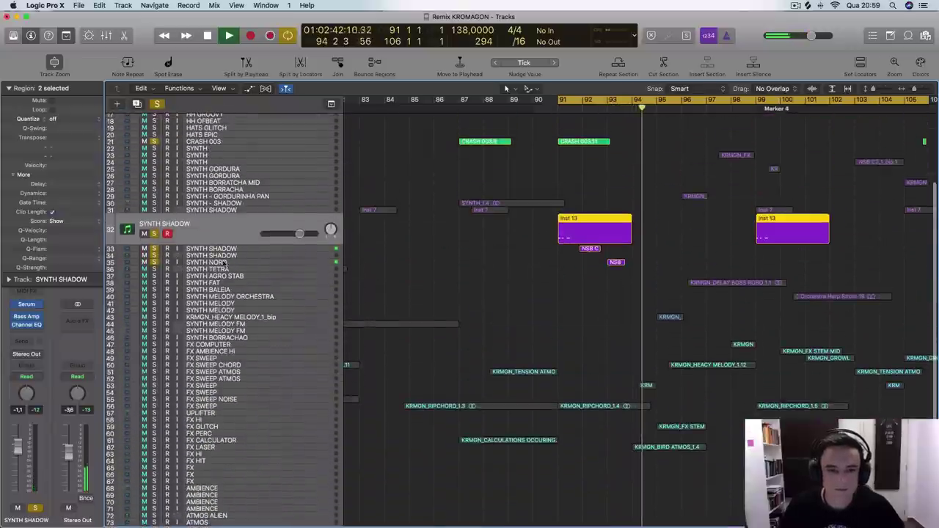
pyautogui.press('space')
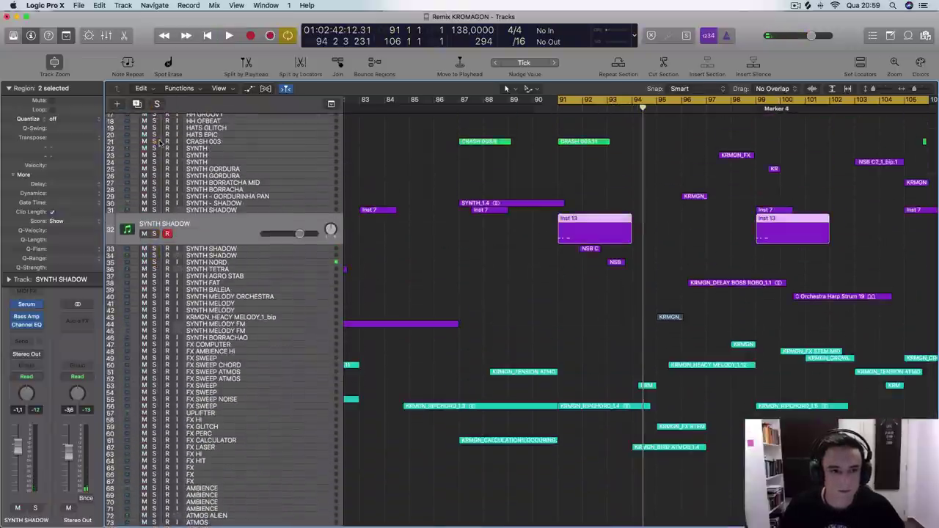
# - Mute the tracks from KICK to SNARES, play the section from bar 91 without them, then stop and unmute them
pyautogui.scroll(5, 194, 174)
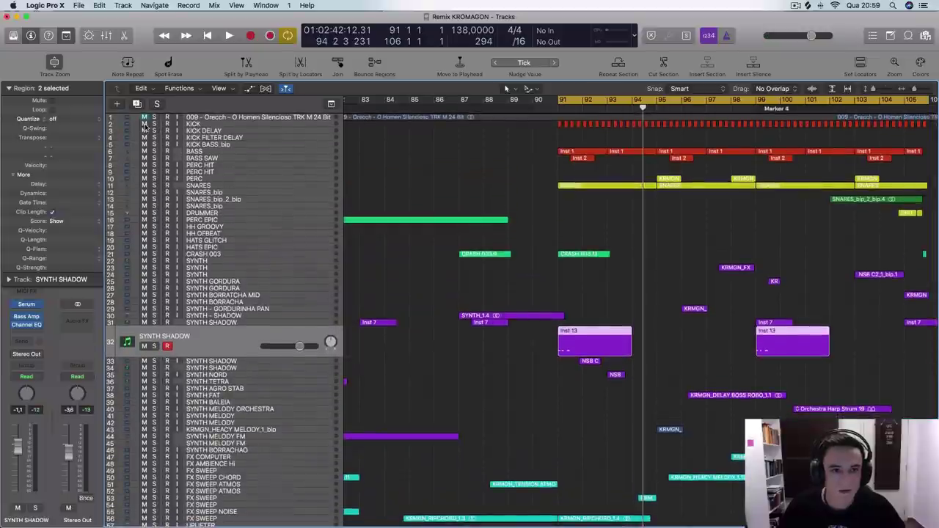
pyautogui.moveTo(144, 124); pyautogui.dragTo(143, 167)
pyautogui.click(144, 185)
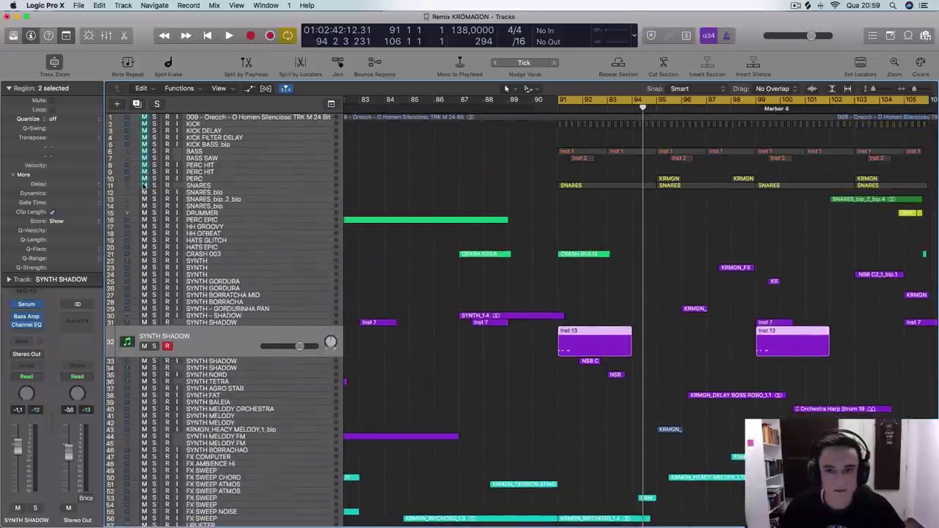
pyautogui.press('space')
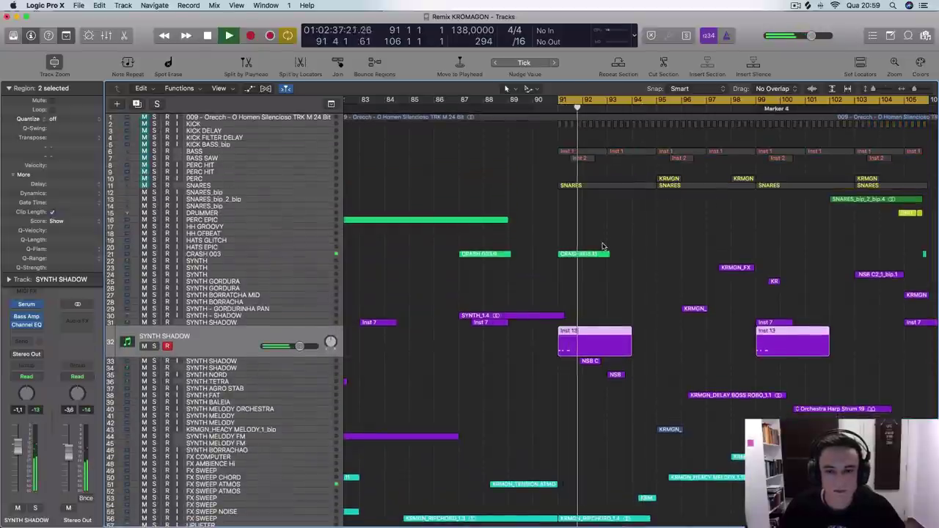
pyautogui.hscroll(5, 601, 246)
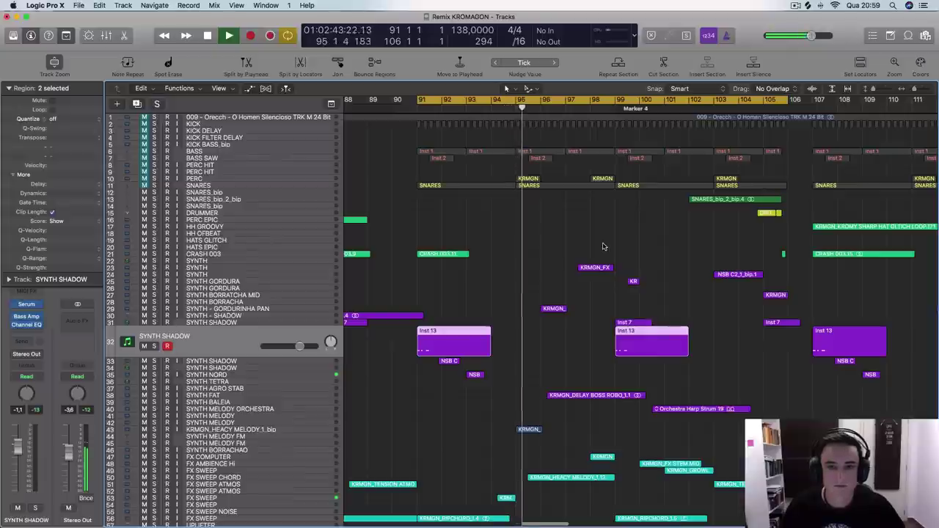
pyautogui.press('space')
pyautogui.moveTo(144, 186); pyautogui.dragTo(144, 117)
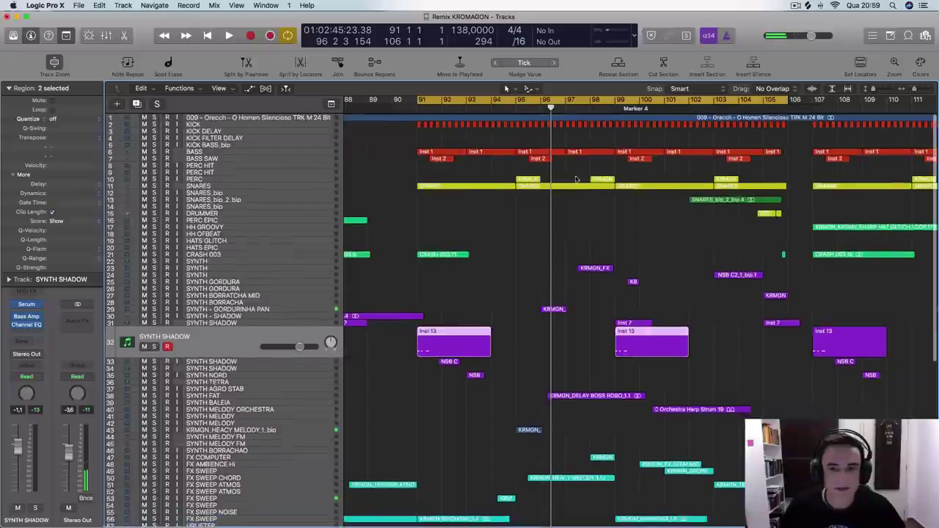
# - Play the full mix from bar 91 and turn the cycle off so that playback continues to bar 112
pyautogui.scroll(-3, 573, 179)
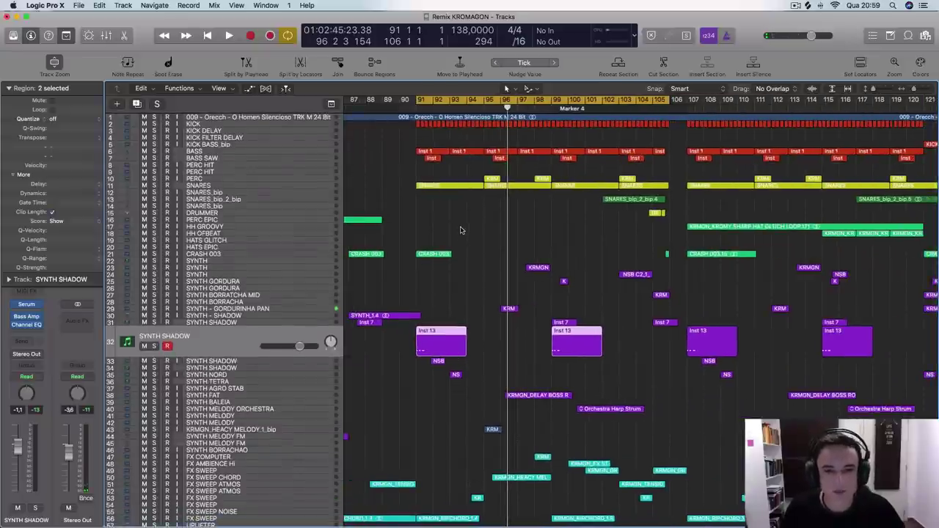
pyautogui.scroll(-3, 593, 271)
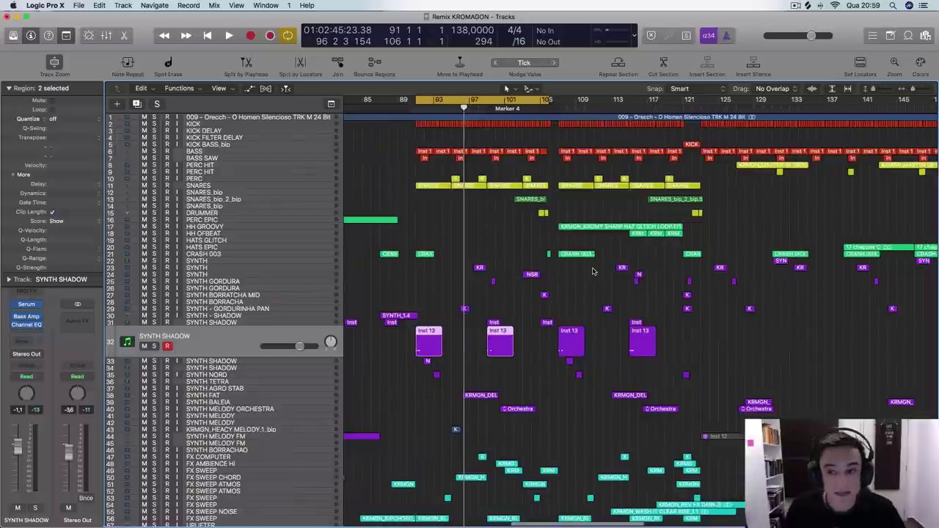
pyautogui.scroll(-3, 594, 270)
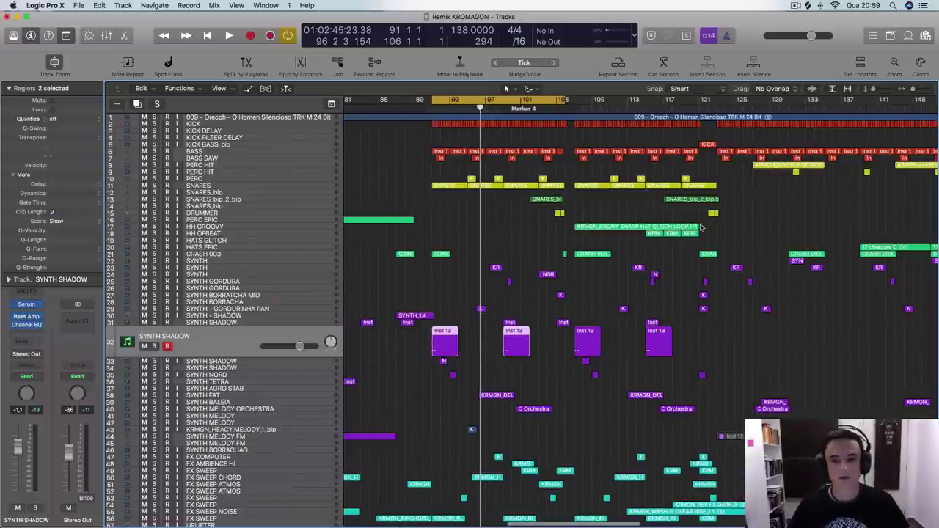
pyautogui.press('space')
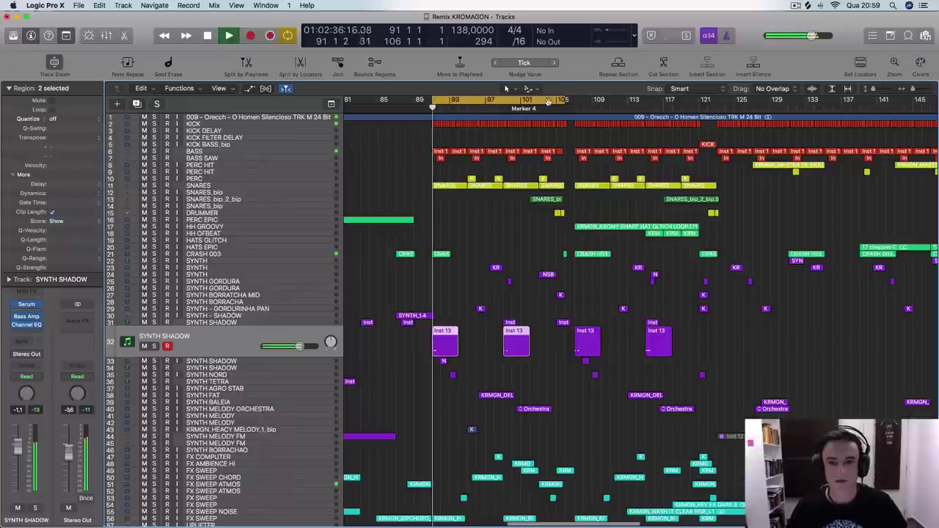
pyautogui.click(547, 101)
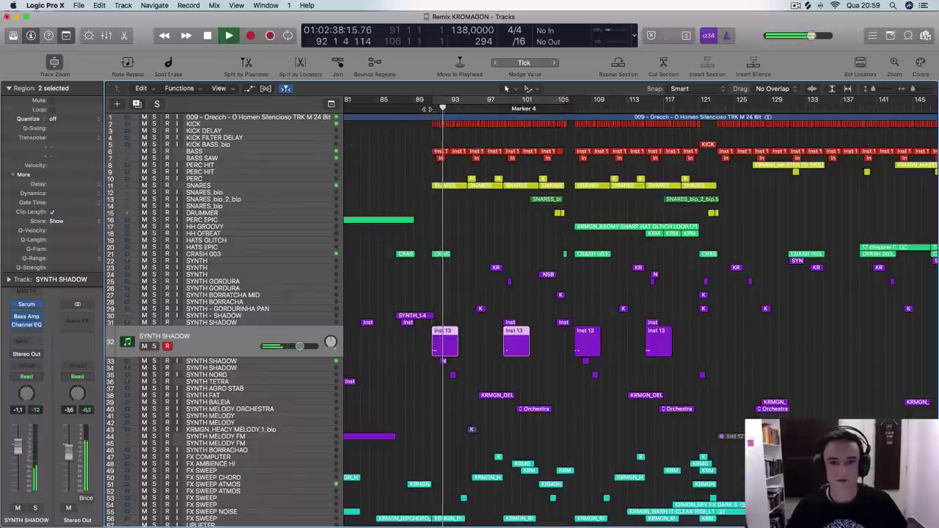
pyautogui.press('space')
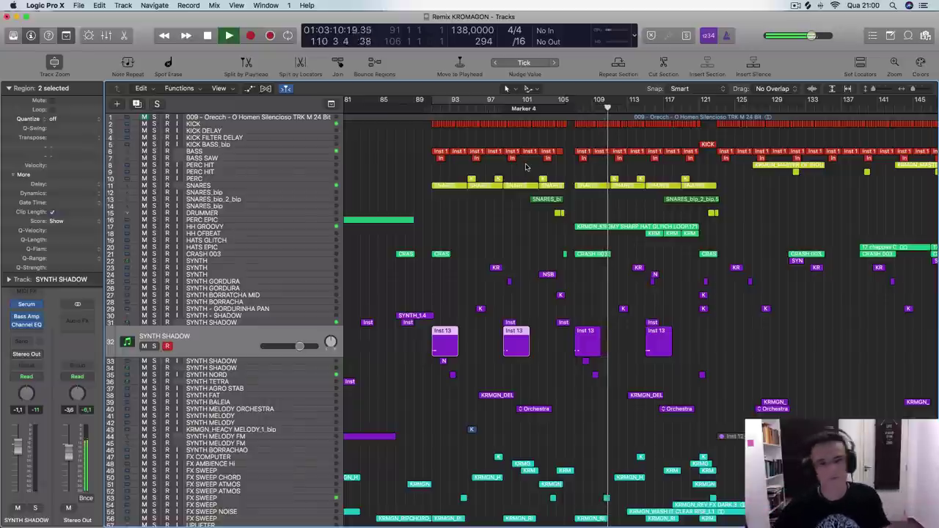
# - Set the cycle range from bar 107 to bar 123 and review the layers in that section
pyautogui.moveTo(576, 101); pyautogui.dragTo(704, 129)
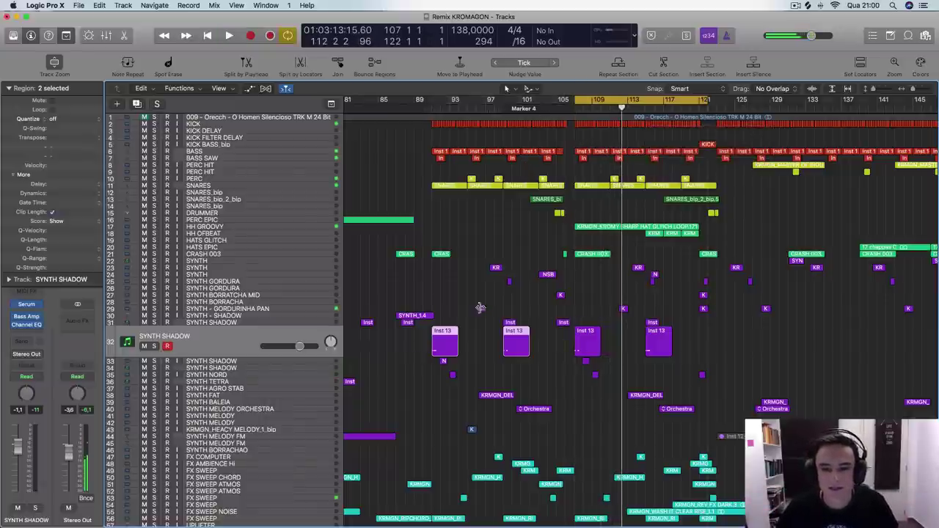
pyautogui.scroll(-12, 510, 323)
pyautogui.hscroll(3, 510, 323)
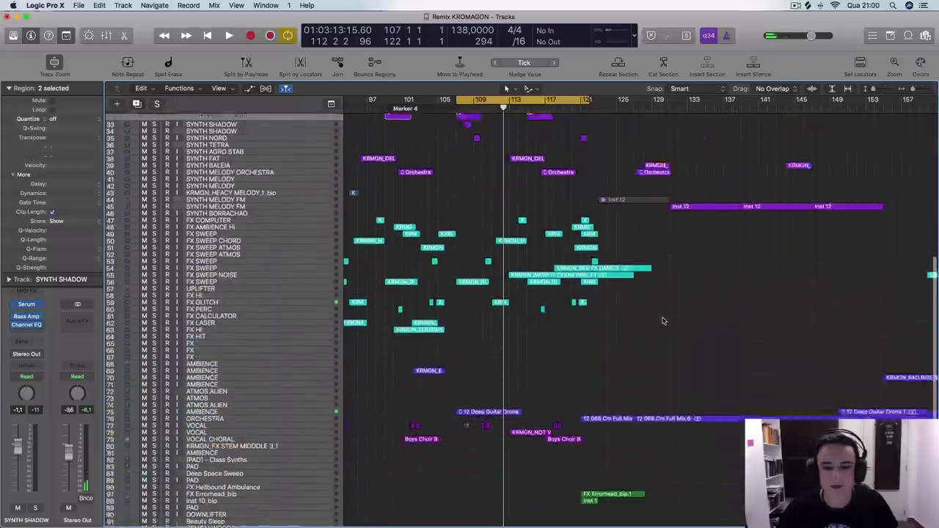
pyautogui.scroll(12, 513, 322)
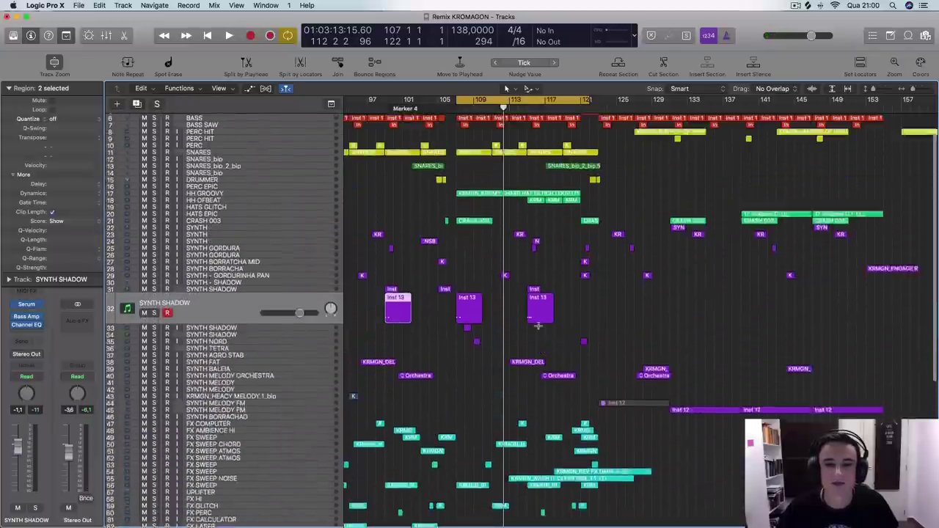
pyautogui.moveTo(591, 99); pyautogui.dragTo(597, 100)
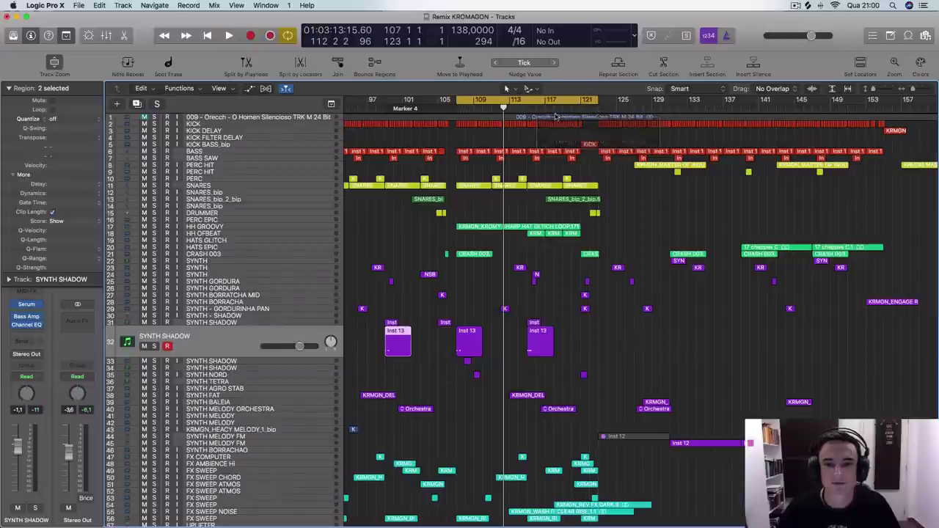
# - Play the section from bar 107 while selecting the HH GROOVY and HH OFBEAT tracks, turn the cycle off, and stop at bar 124
pyautogui.press('space')
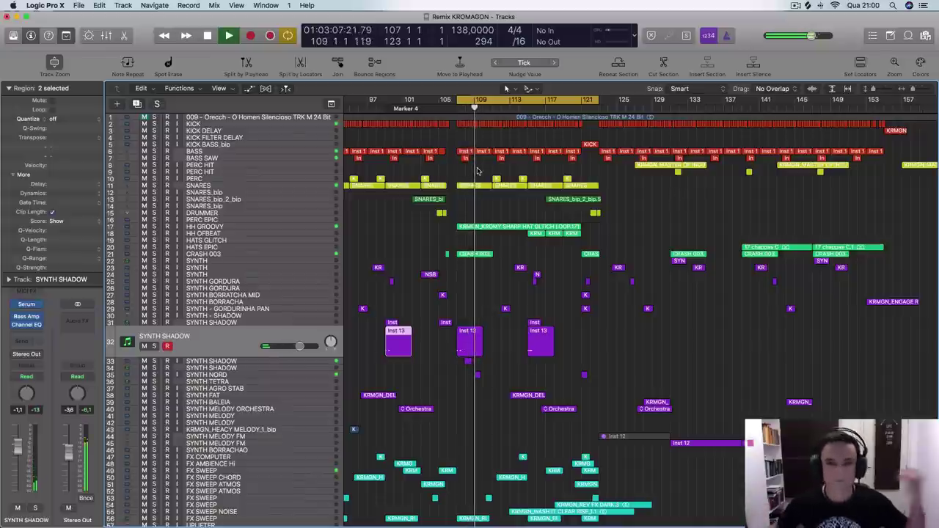
pyautogui.click(236, 227)
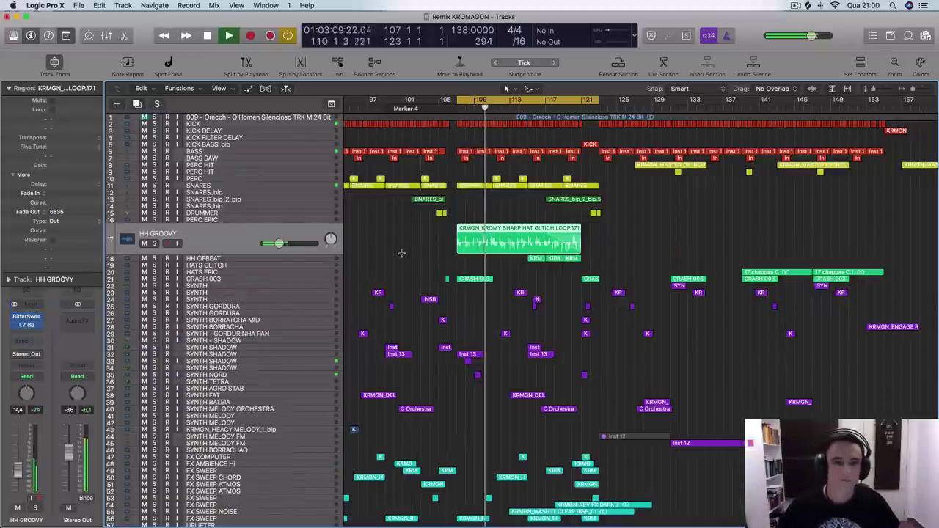
pyautogui.click(156, 244)
pyautogui.click(157, 245)
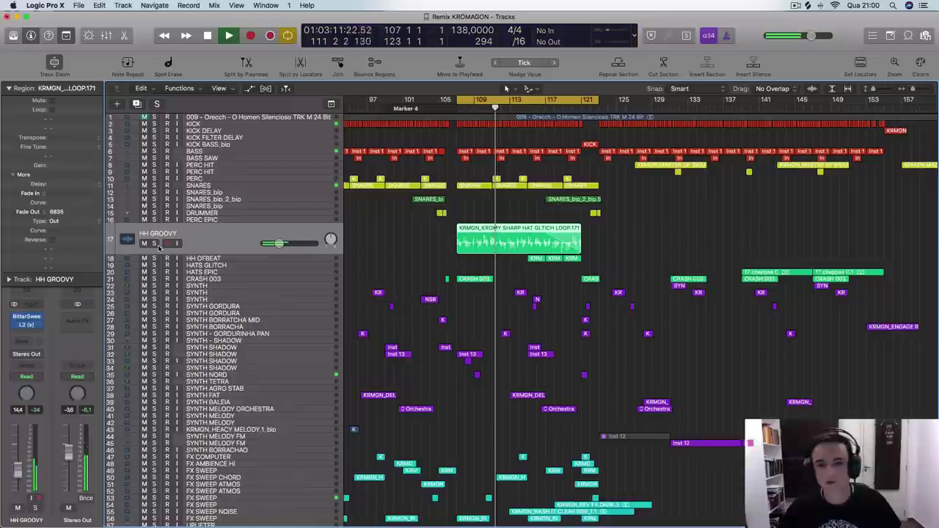
pyautogui.click(199, 255)
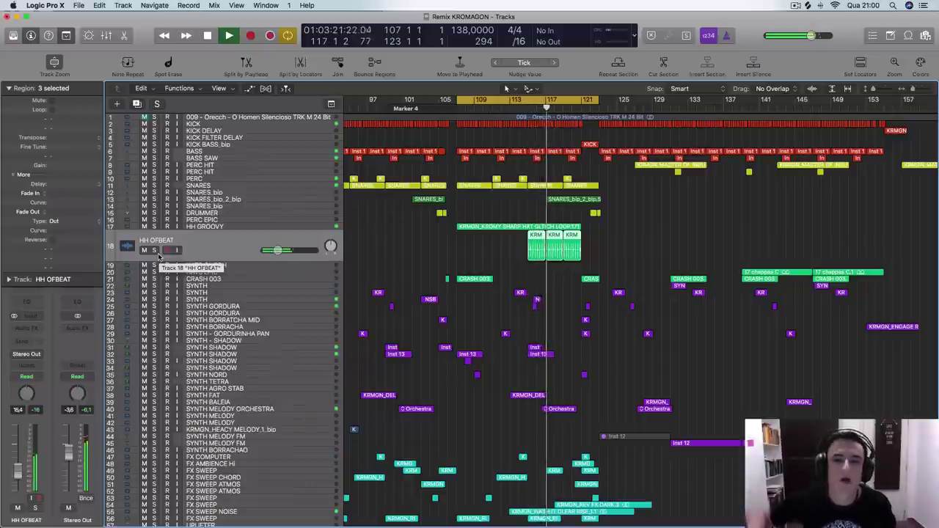
pyautogui.click(568, 100)
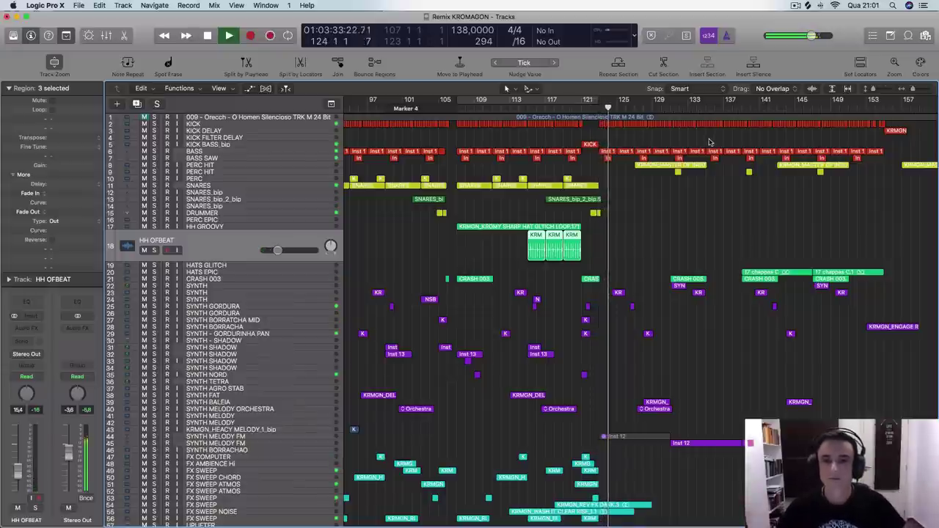
pyautogui.press('space')
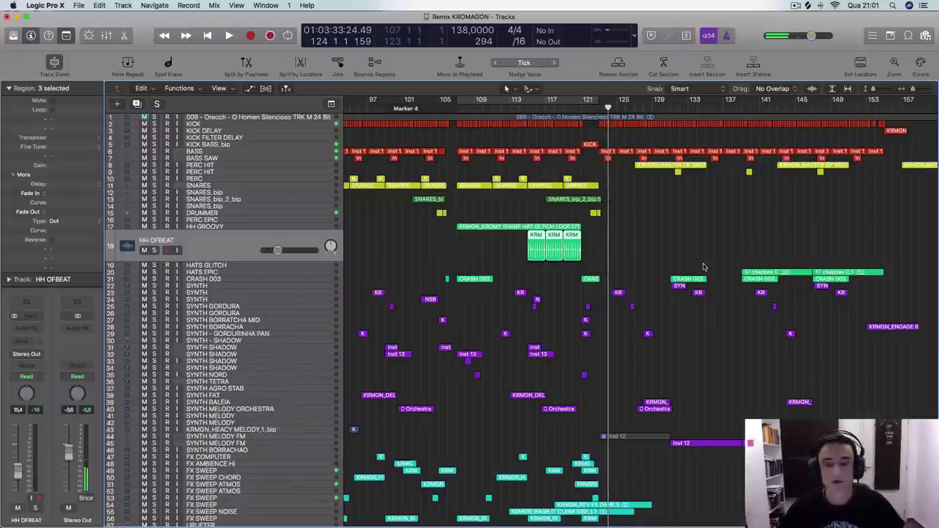
# - Look over the arrangement between Marker 3 and Marker 5, then move the playhead to about bar 119 and play briefly
pyautogui.scroll(-5, 686, 242)
pyautogui.hscroll(2, 686, 243)
pyautogui.hscroll(-2, 687, 243)
pyautogui.hscroll(-2, 687, 242)
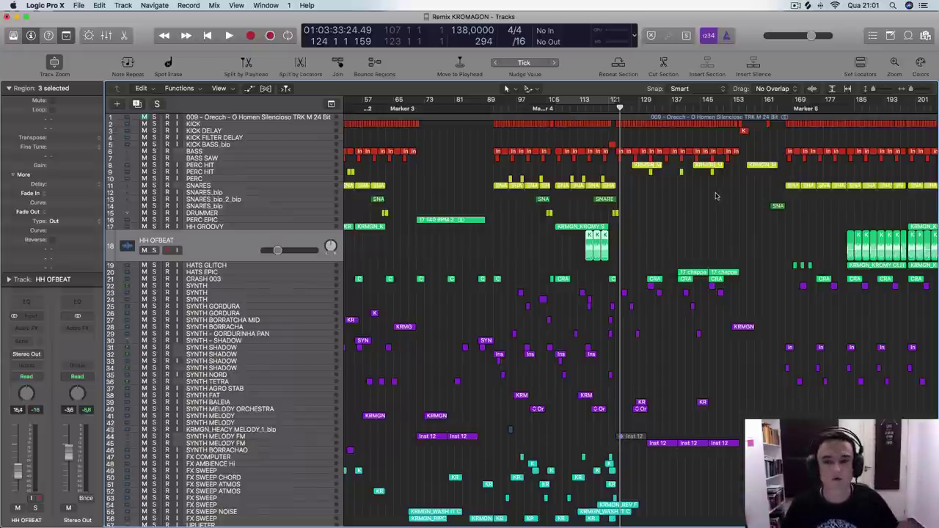
pyautogui.press('super+Right')
pyautogui.press('super+Right')
pyautogui.press('super+Right')
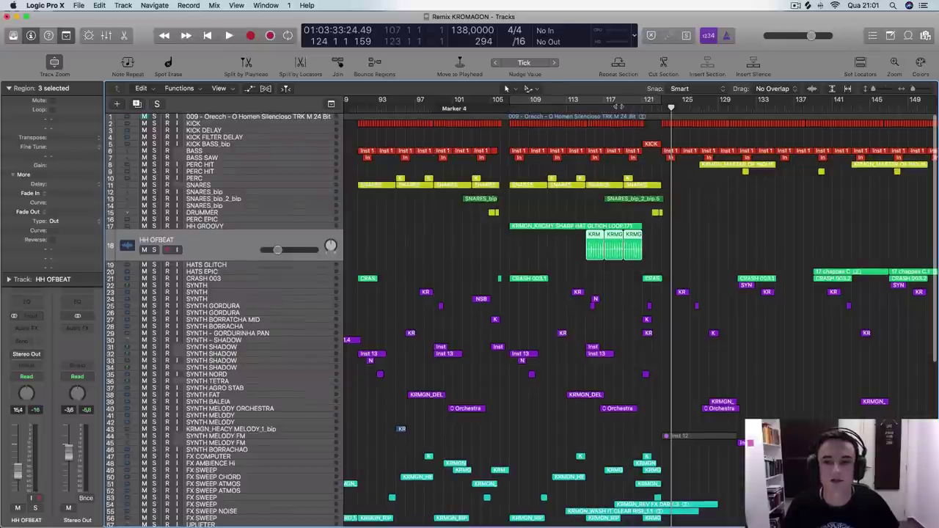
pyautogui.click(628, 109)
pyautogui.press('space')
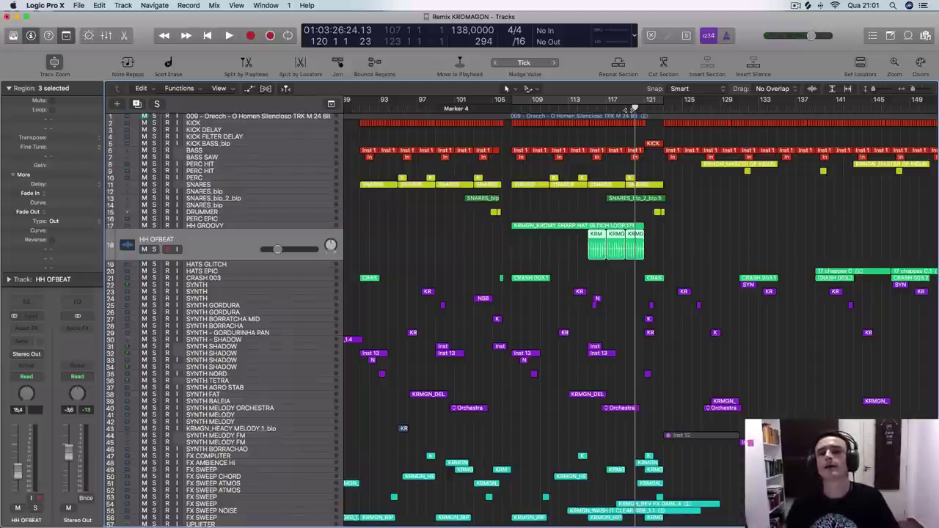
# - Play the full mix from just before the bar 121 break, select the SYNTH MELODY FM track with the Inst 12 regions, and continue past Marker 5
pyautogui.click(622, 108)
pyautogui.press('space')
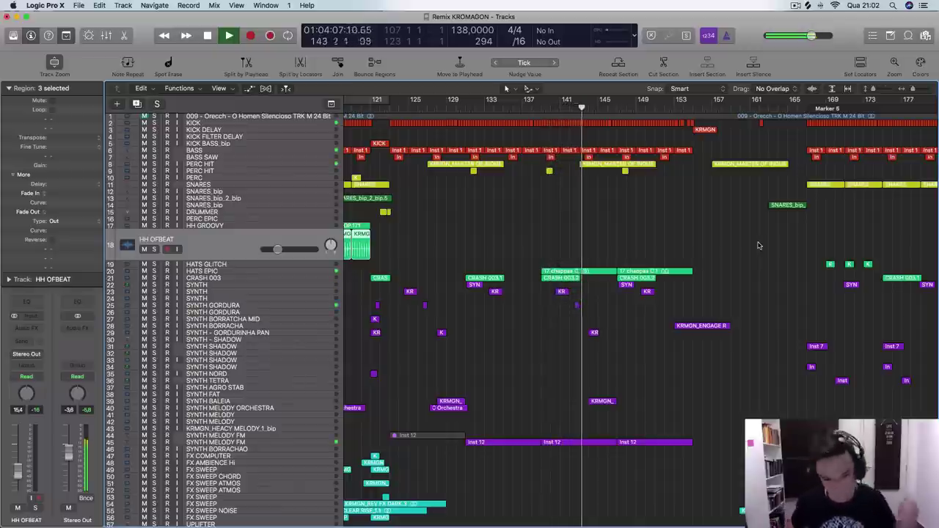
pyautogui.click(302, 442)
pyautogui.hscroll(10, 566, 399)
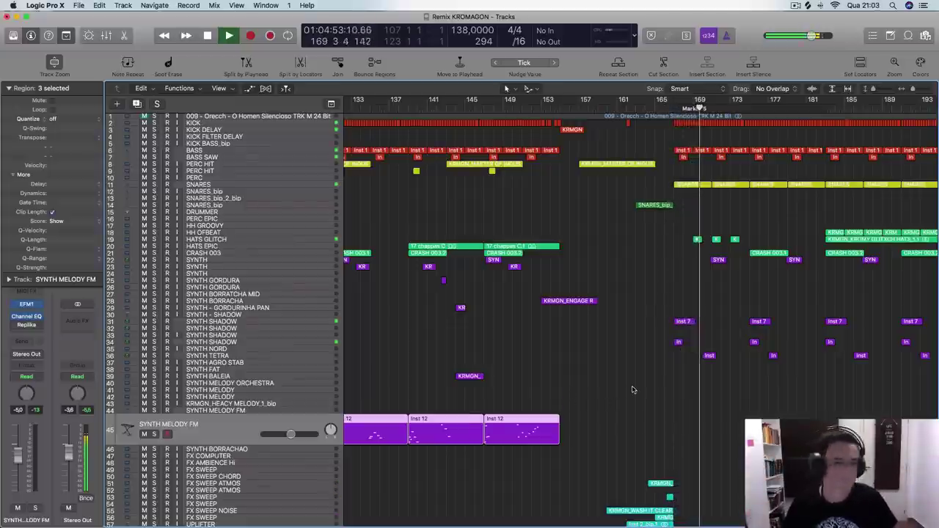
# - Stop playback at about bar 170 and look over the arrangement on both sides of Marker 5
pyautogui.hscroll(10, 618, 392)
pyautogui.press('space')
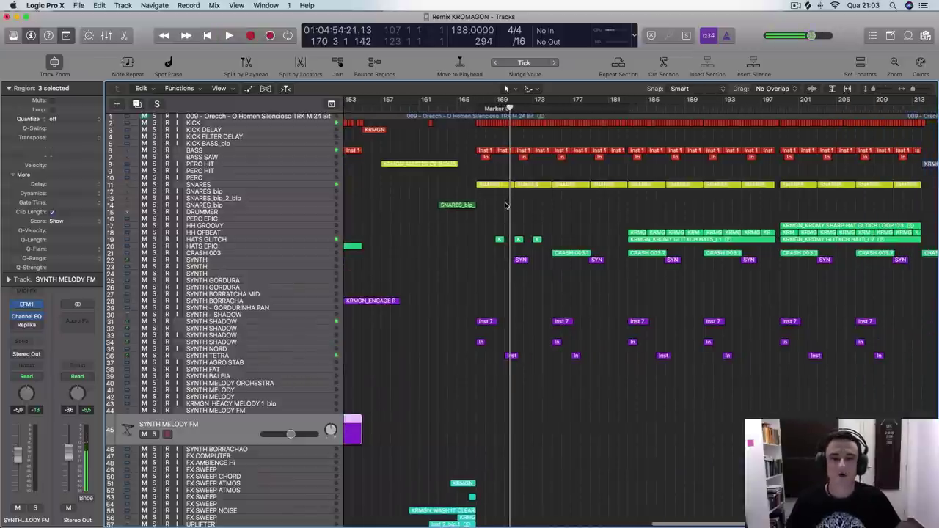
pyautogui.hscroll(-20, 505, 203)
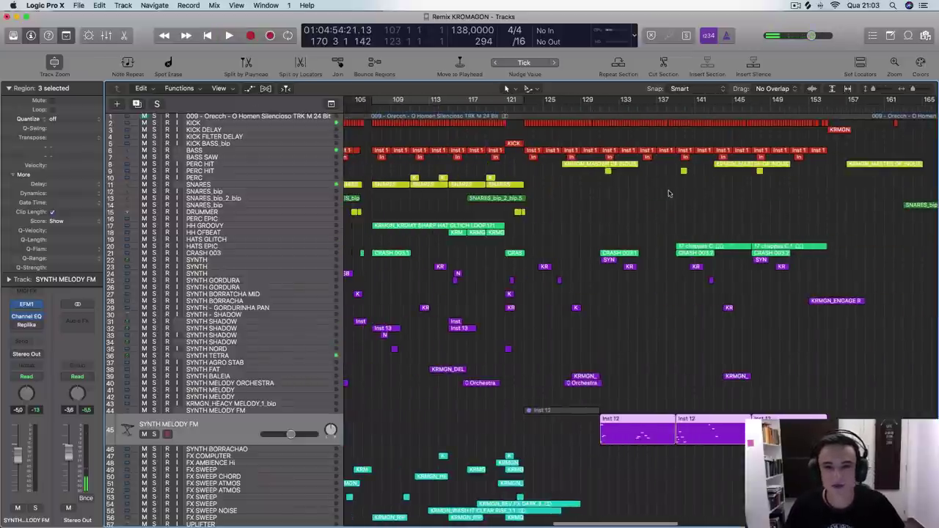
pyautogui.hscroll(20, 668, 193)
pyautogui.press('super+Left')
pyautogui.press('super+Left')
pyautogui.press('super+Left')
pyautogui.press('super+Left')
pyautogui.press('super+Left')
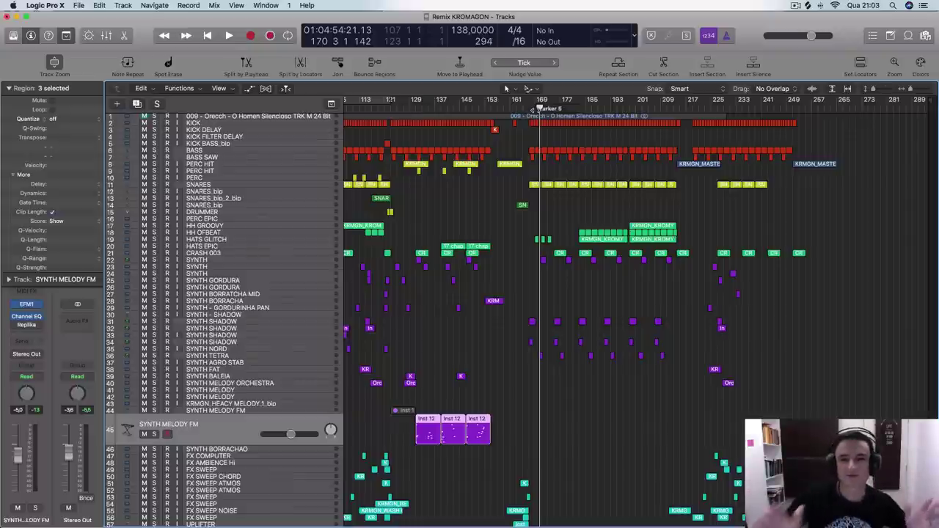
# - Examine the build-up before Marker 5 and the layers that enter at bar 167
pyautogui.press('super+Right')
pyautogui.press('super+Right')
pyautogui.press('super+Right')
pyautogui.press('super+Right')
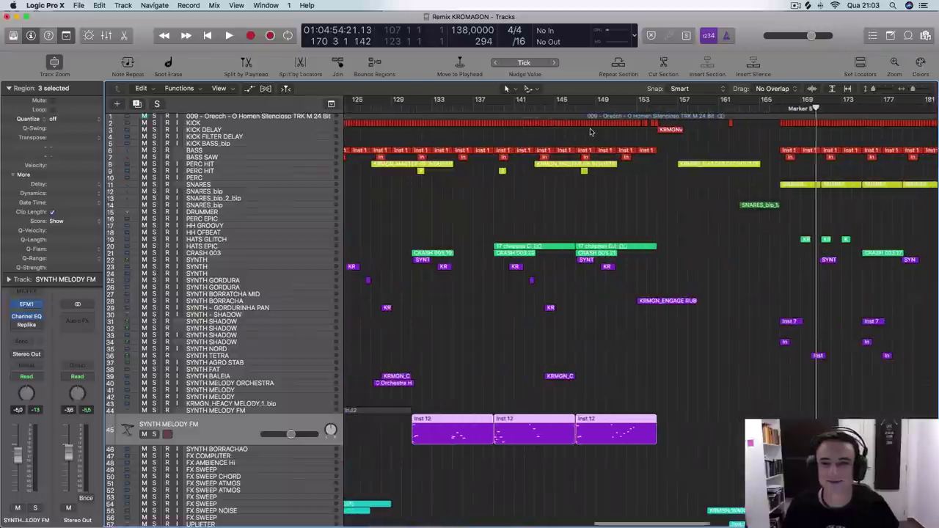
pyautogui.hscroll(5, 592, 130)
pyautogui.scroll(5, 553, 146)
pyautogui.hscroll(1, 552, 147)
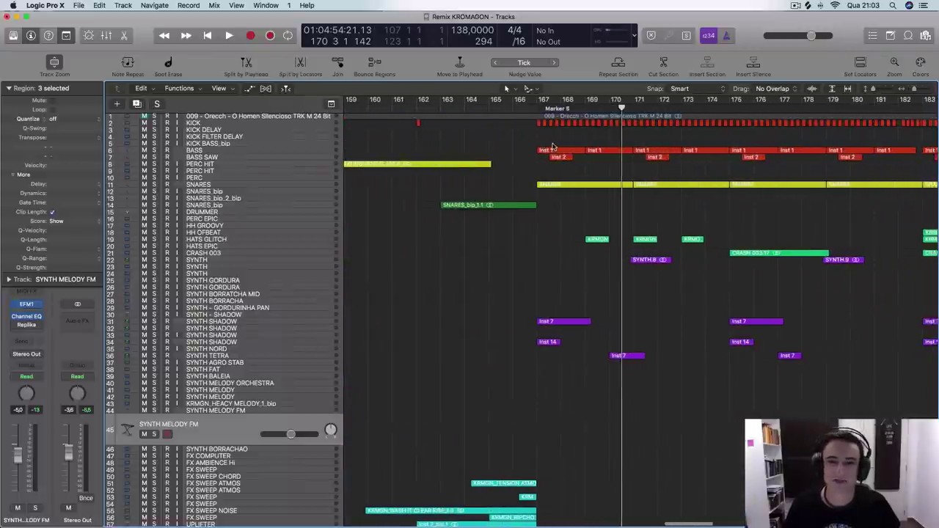
pyautogui.scroll(-1, 539, 147)
pyautogui.hscroll(-5, 526, 147)
pyautogui.hscroll(4, 527, 147)
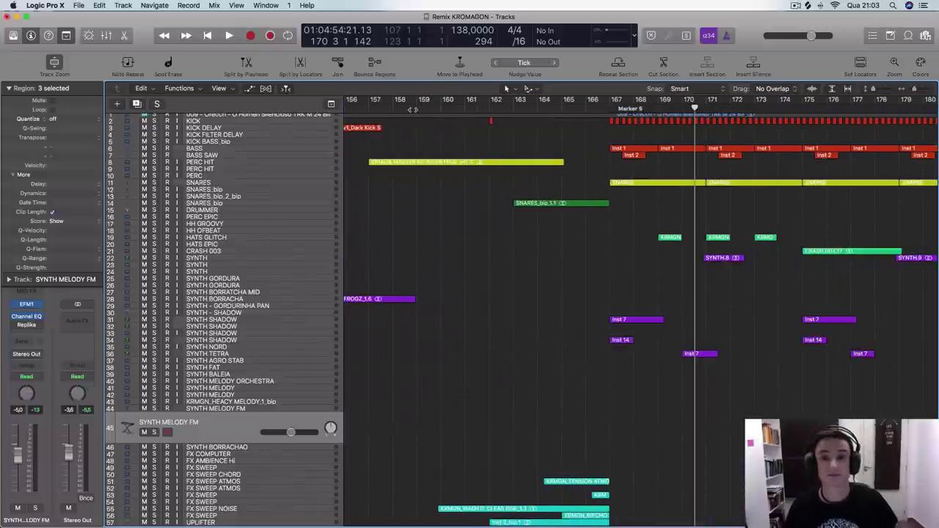
# - Play the full mix from about bar 161 through the build-up into the Marker 5 section
pyautogui.press('super+Left')
pyautogui.press('super+Left')
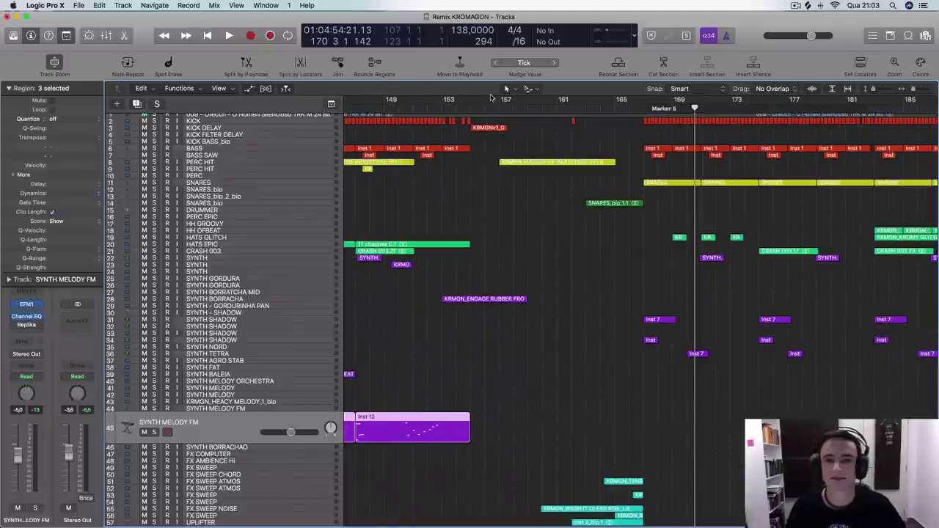
pyautogui.click(558, 108)
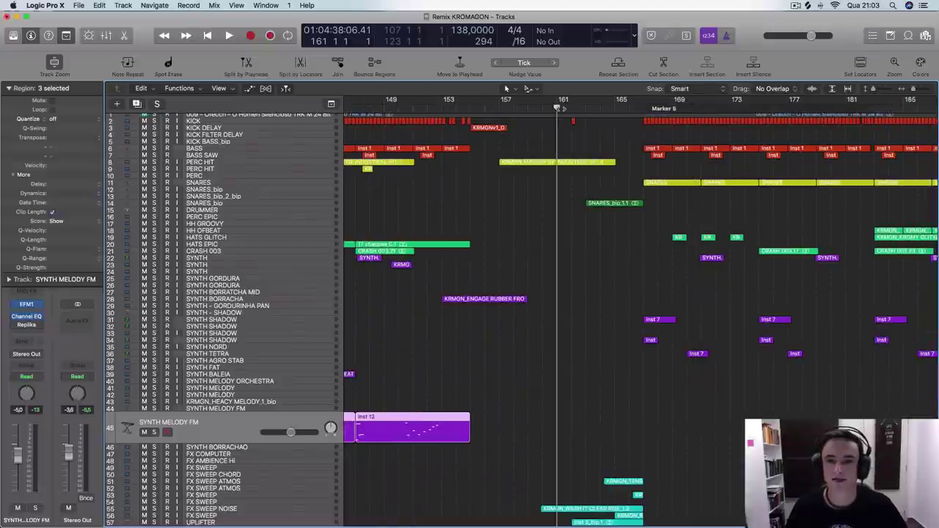
pyautogui.press('space')
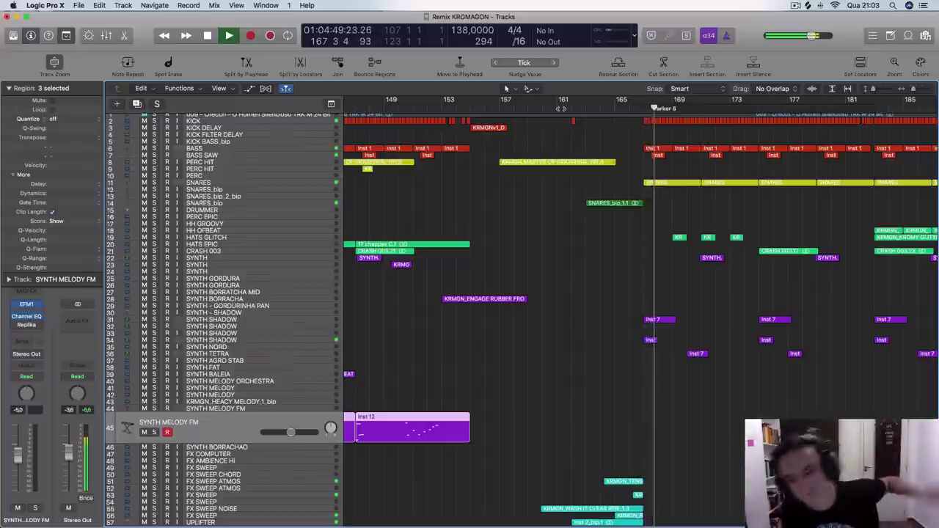
# - Set the cycle range from bar 167 to bar 179 and stop playback
pyautogui.moveTo(645, 99); pyautogui.dragTo(804, 122)
pyautogui.scroll(10, 754, 159)
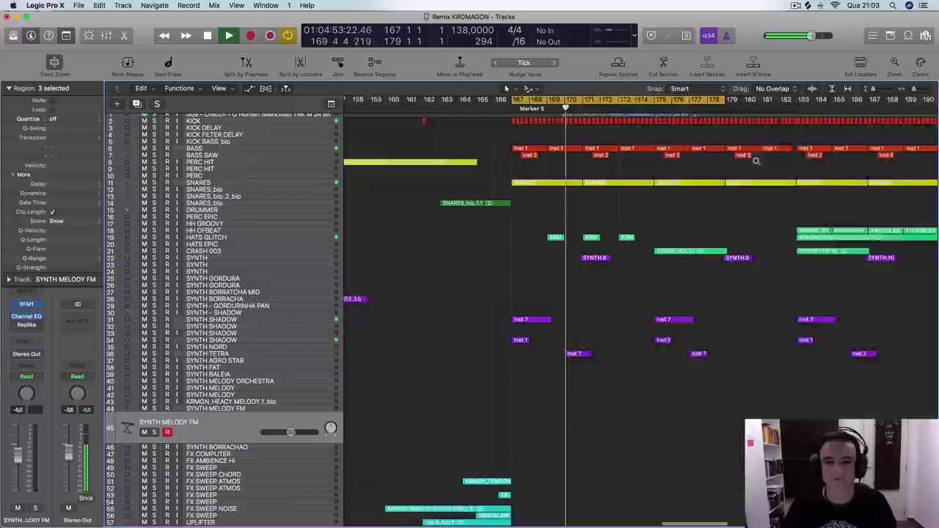
pyautogui.press('space')
# - Solo the SYNTH SHADOW track with the Inst 14 regions and play it briefly from bar 167
pyautogui.click(279, 323)
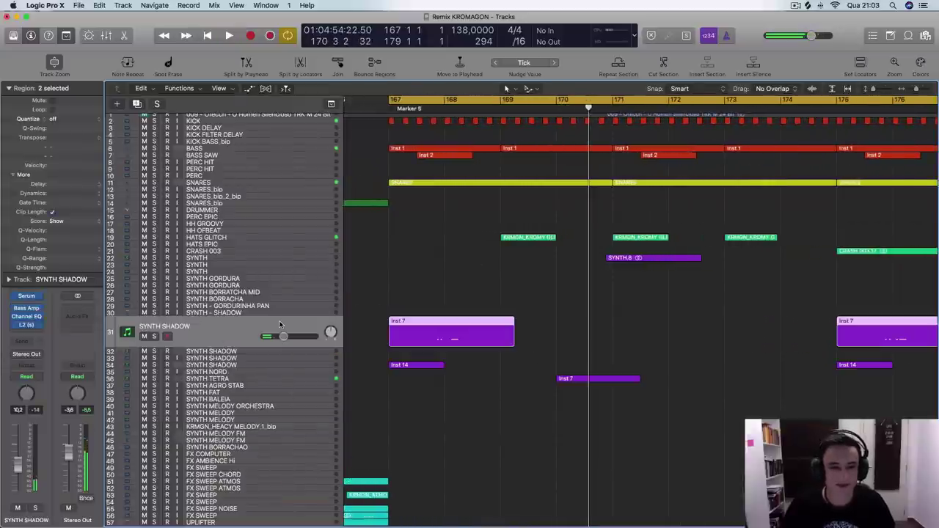
pyautogui.click(256, 363)
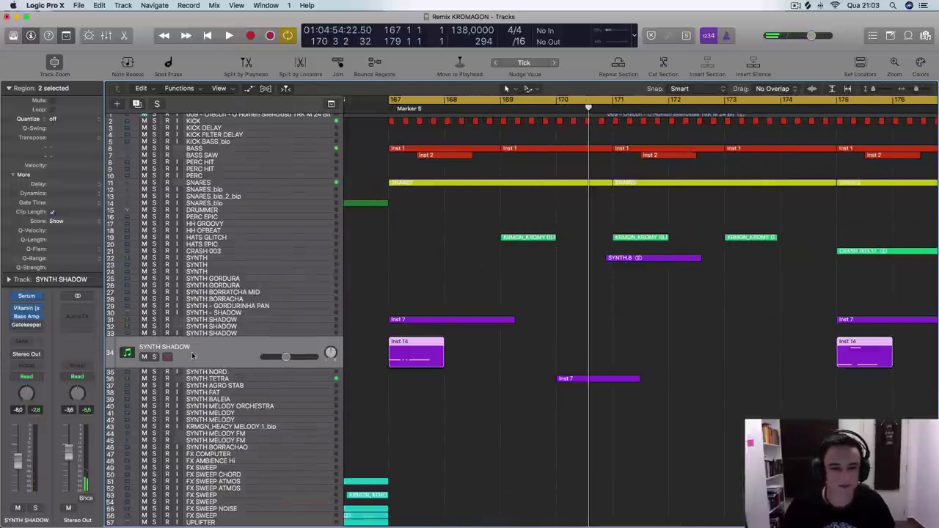
pyautogui.click(154, 358)
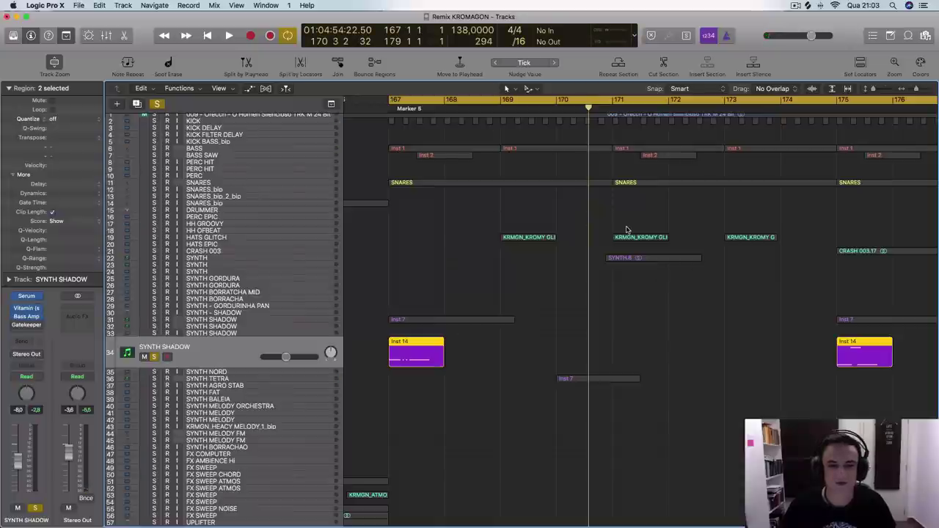
pyautogui.hotkey('shift', 'Return')
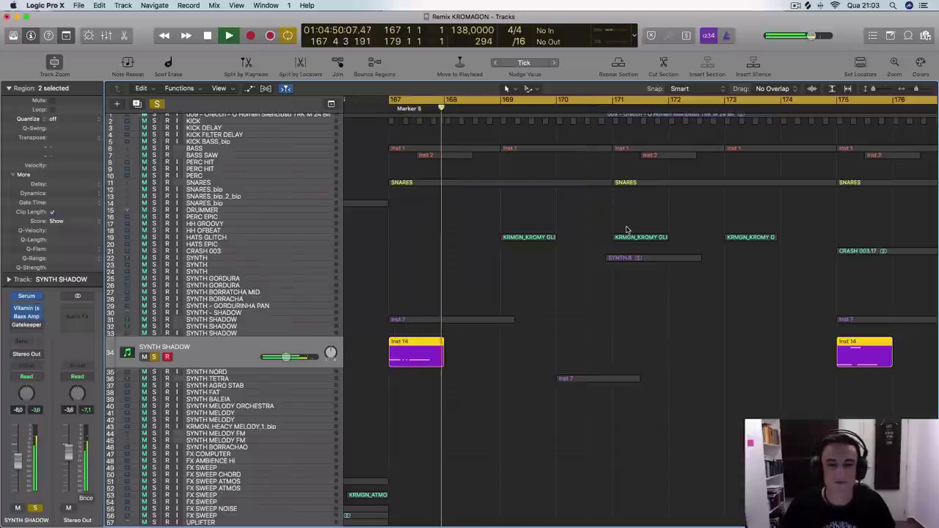
pyautogui.press('space')
# - Add the tracks from KICK through BASS SAW to the solo and play briefly from bar 167
pyautogui.scroll(2, 357, 193)
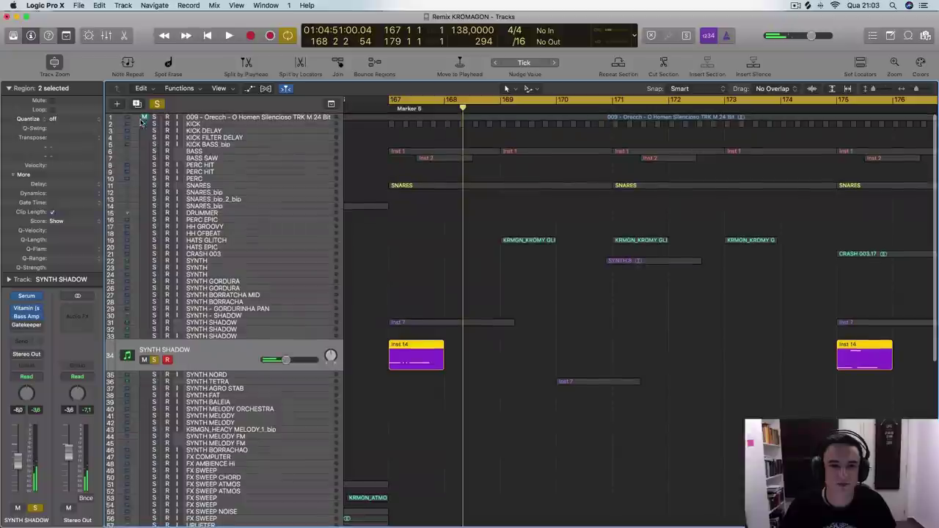
pyautogui.moveTo(153, 125); pyautogui.dragTo(154, 160)
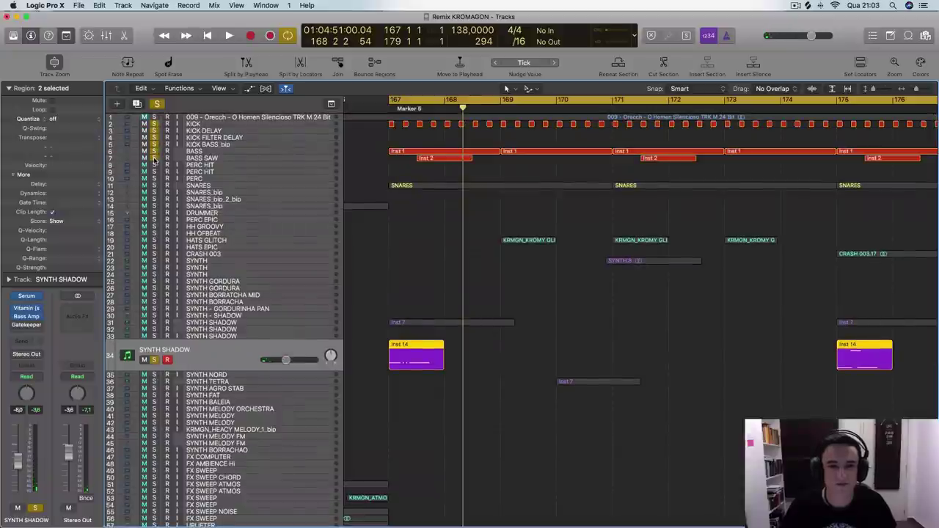
pyautogui.hotkey('shift', 'Return')
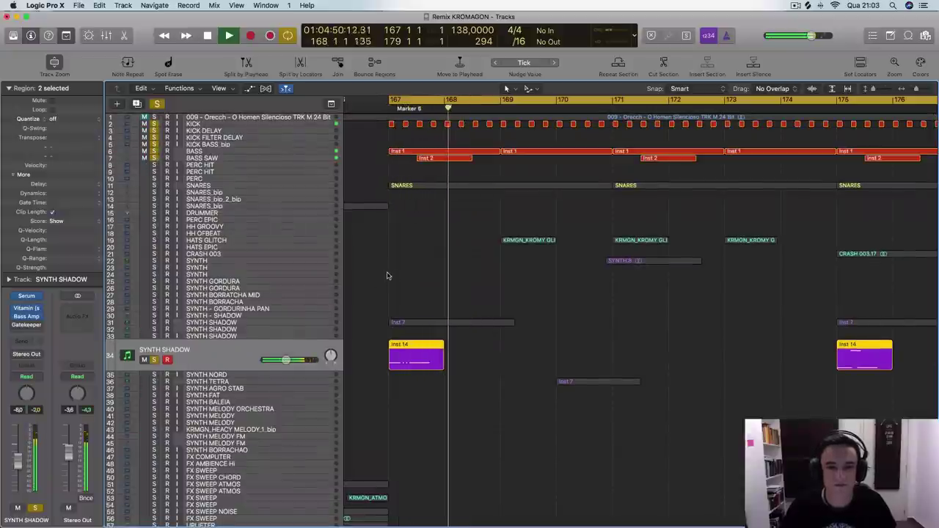
pyautogui.press('space')
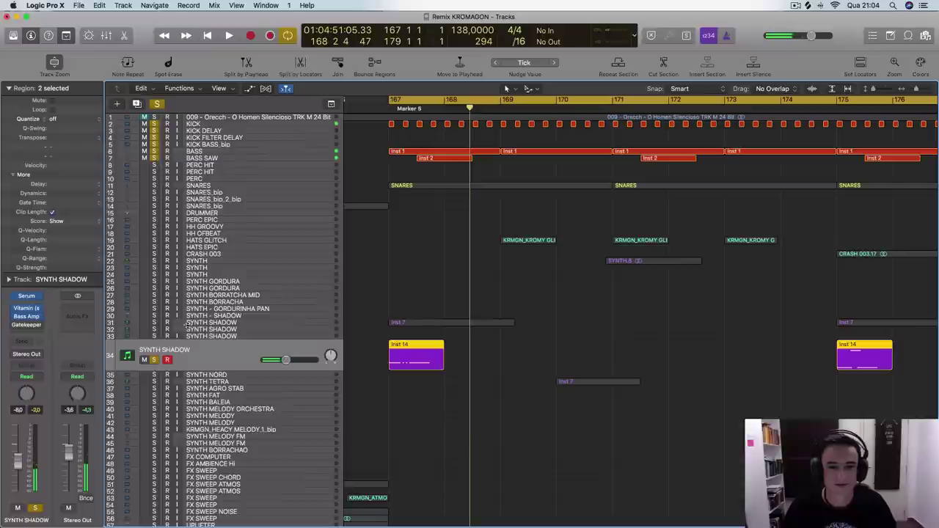
# - Add the SYNTH SHADOW track with the Inst 7 regions to the solo and audition the combination from bar 167
pyautogui.click(218, 324)
pyautogui.click(156, 340)
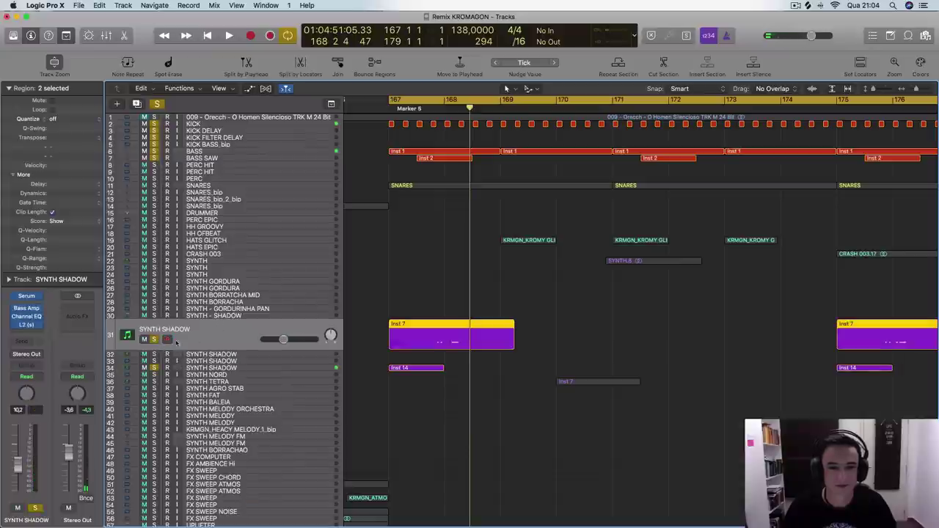
pyautogui.press('space')
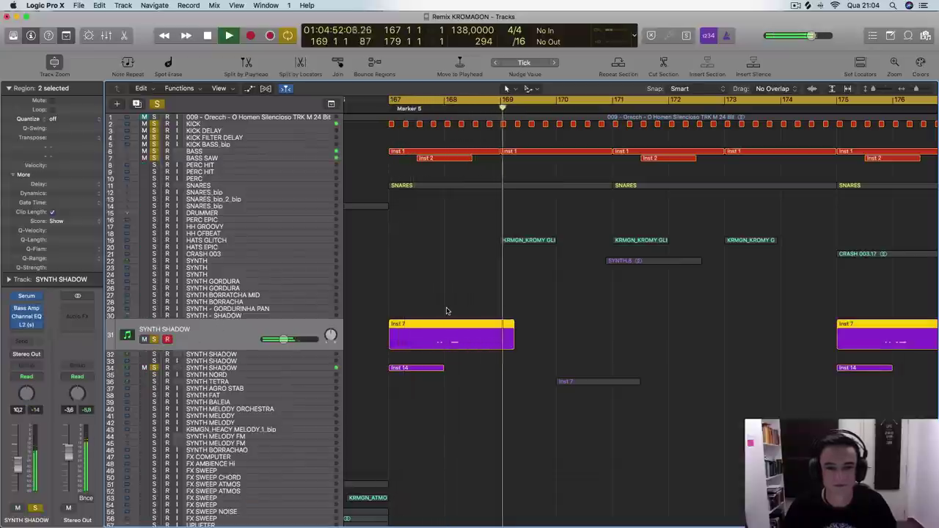
pyautogui.press('space')
# - Unsolo both SYNTH SHADOW tracks and the kick and bass tracks, and play the full mix briefly from bar 167
pyautogui.click(155, 340)
pyautogui.click(154, 367)
pyautogui.moveTo(155, 157); pyautogui.dragTo(155, 124)
pyautogui.scroll(-1, 478, 203)
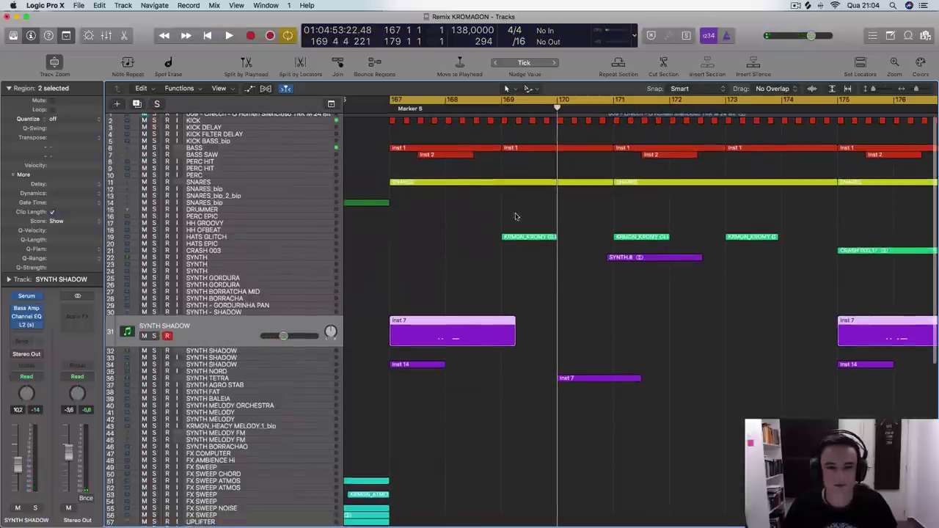
pyautogui.press('space')
pyautogui.press('super+Left')
pyautogui.press('super+Left')
pyautogui.press('space')
# - Solo the KRMGN_FX STEM MIDDDLE 3_1 track and play it briefly from bar 167
pyautogui.scroll(-8, 447, 275)
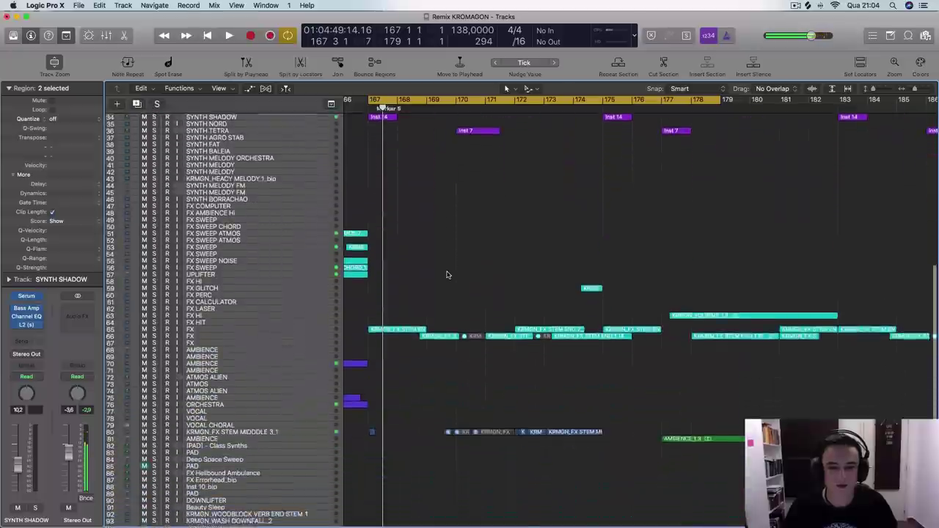
pyautogui.scroll(-2, 447, 274)
pyautogui.click(286, 412)
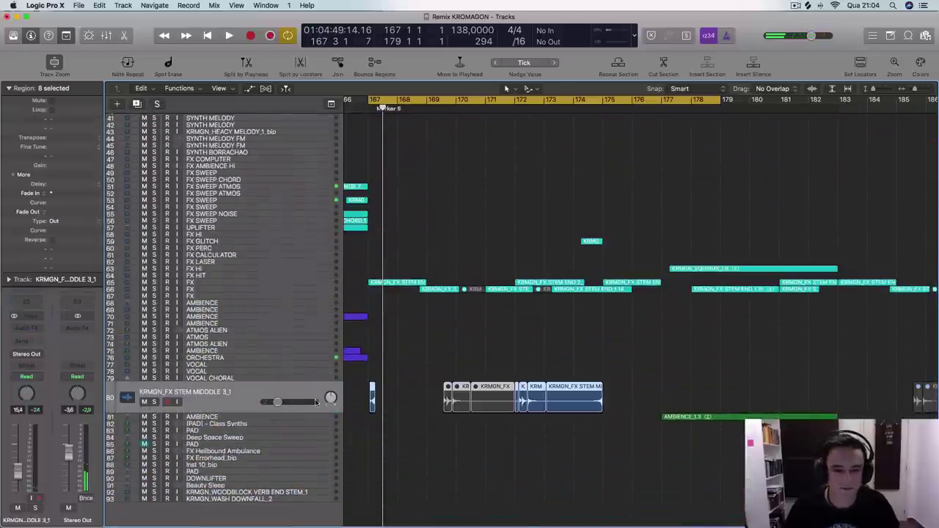
pyautogui.click(154, 402)
pyautogui.press('space')
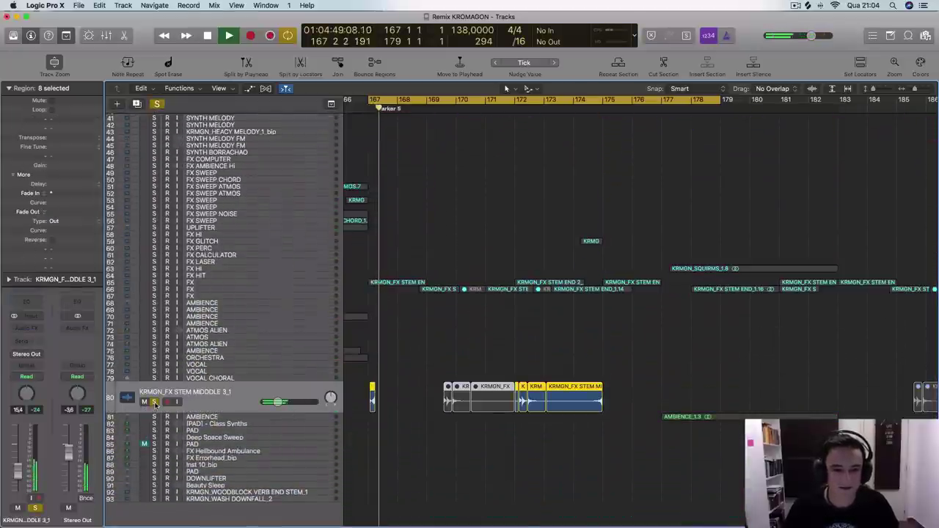
pyautogui.press('space')
# - Replay the short soloed FX stem region just after bar 167, stop, and unsolo its track
pyautogui.scroll(10, 359, 390)
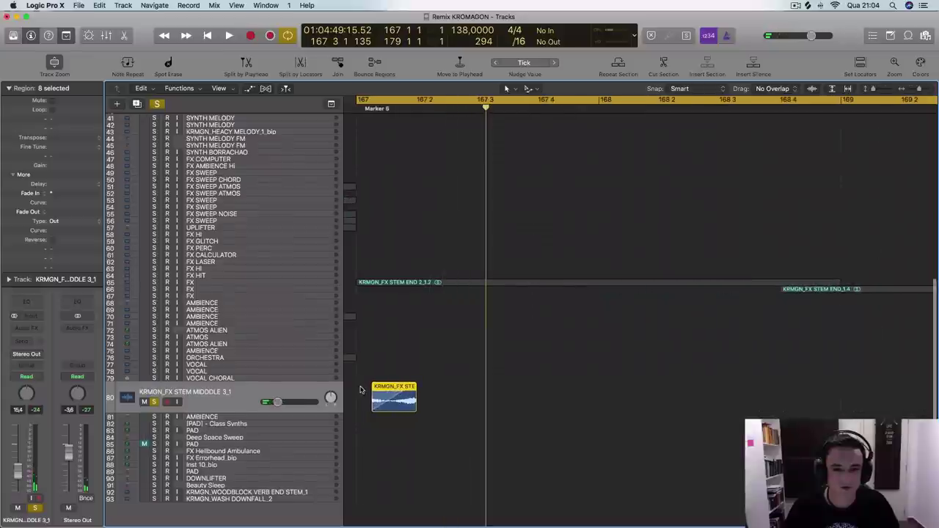
pyautogui.hscroll(-1, 364, 389)
pyautogui.press('space')
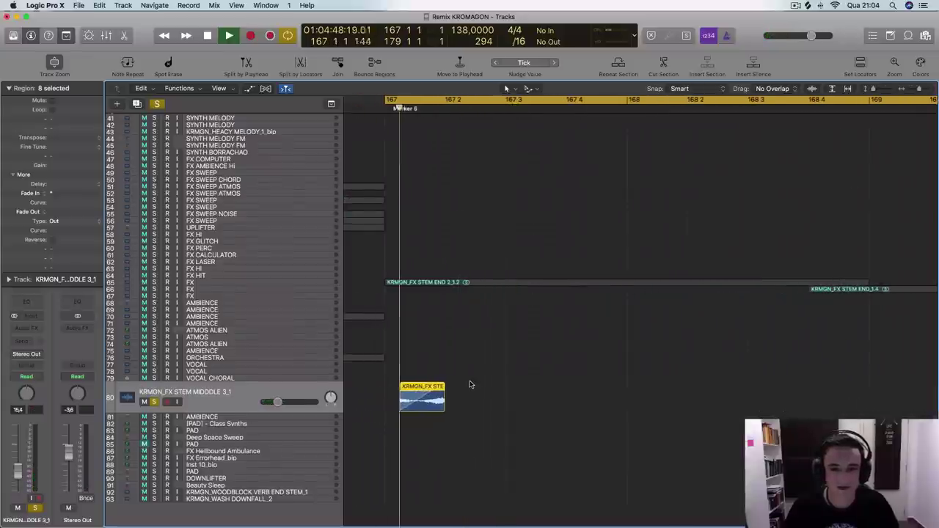
pyautogui.click(154, 402)
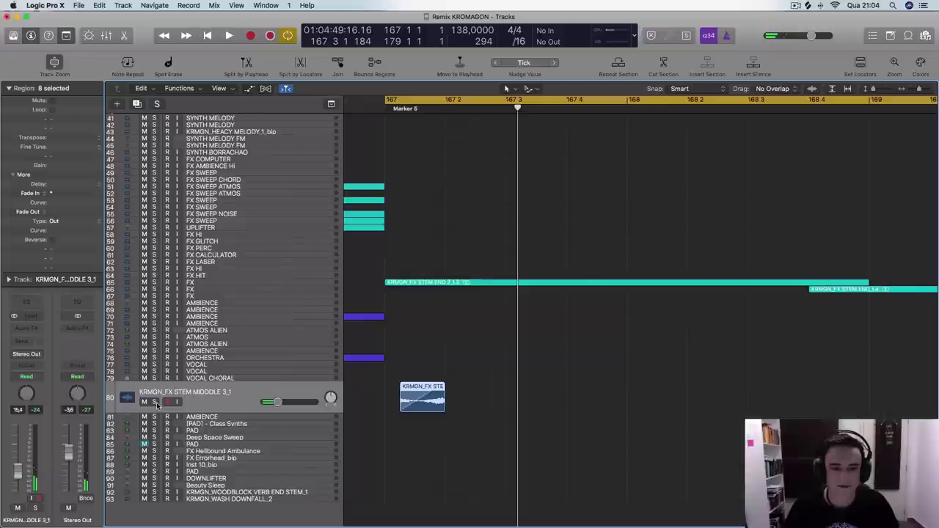
# - Play the full mix from bar 167 while looking over its layers, and turn the cycle off
pyautogui.press('space')
pyautogui.scroll(-8, 457, 294)
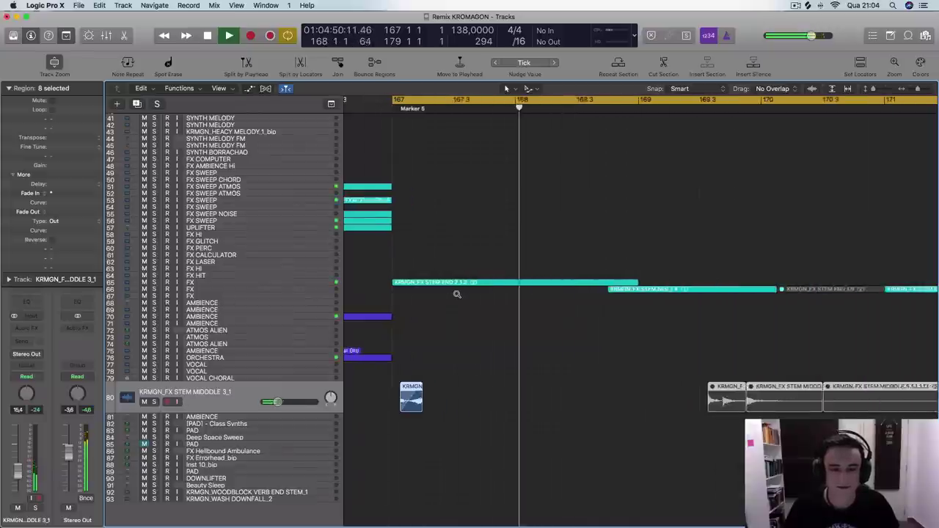
pyautogui.scroll(10, 456, 296)
pyautogui.scroll(-10, 455, 295)
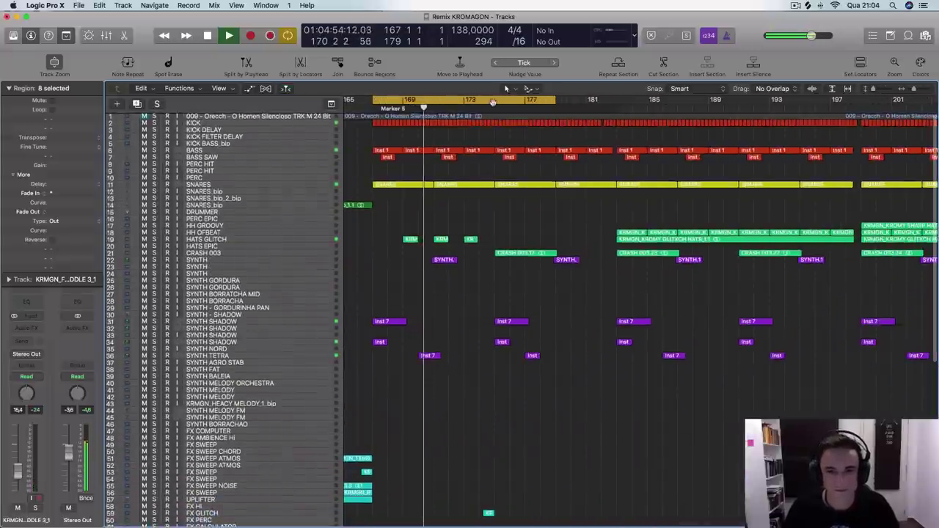
pyautogui.press('c')
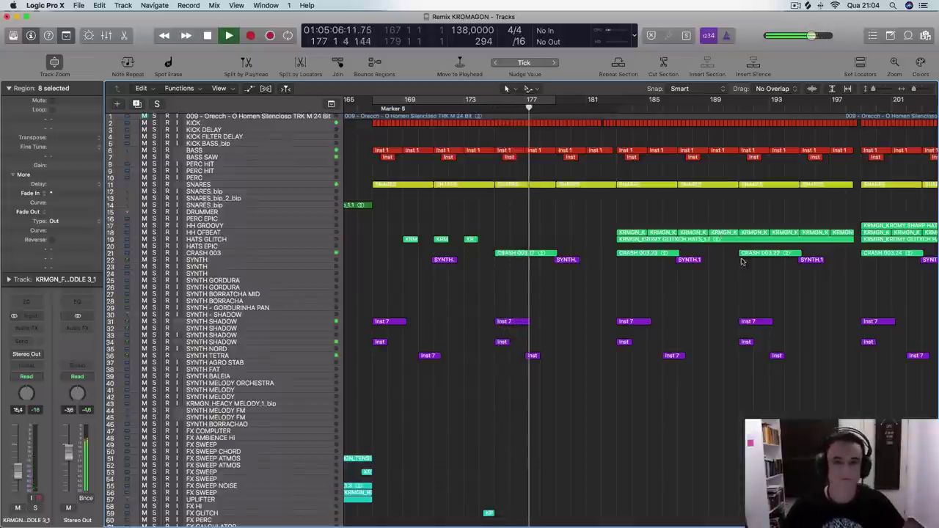
# - Let the full mix play on to about bar 223 while following the section after Marker 5 and the upcoming break
pyautogui.press('super+Left')
pyautogui.press('super+Left')
pyautogui.press('super+Left')
pyautogui.press('super+Left')
pyautogui.press('super+Left')
pyautogui.press('super+Left')
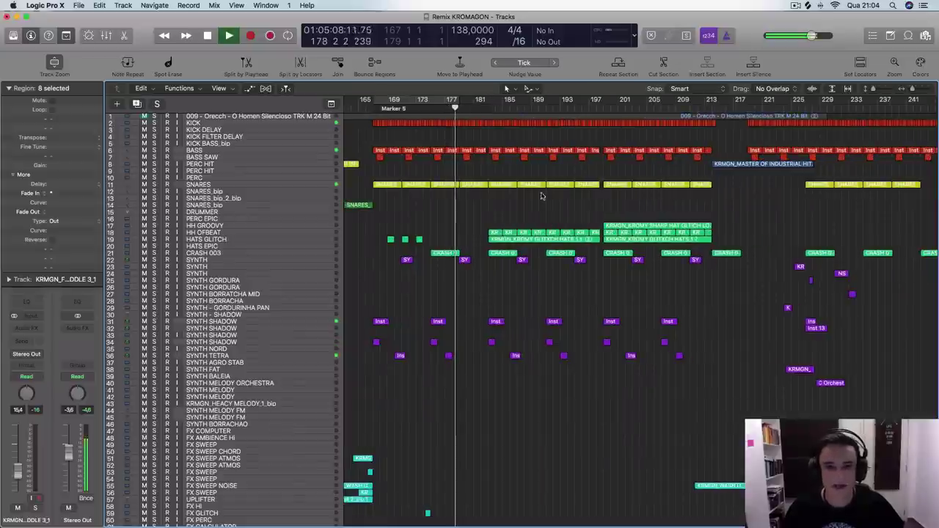
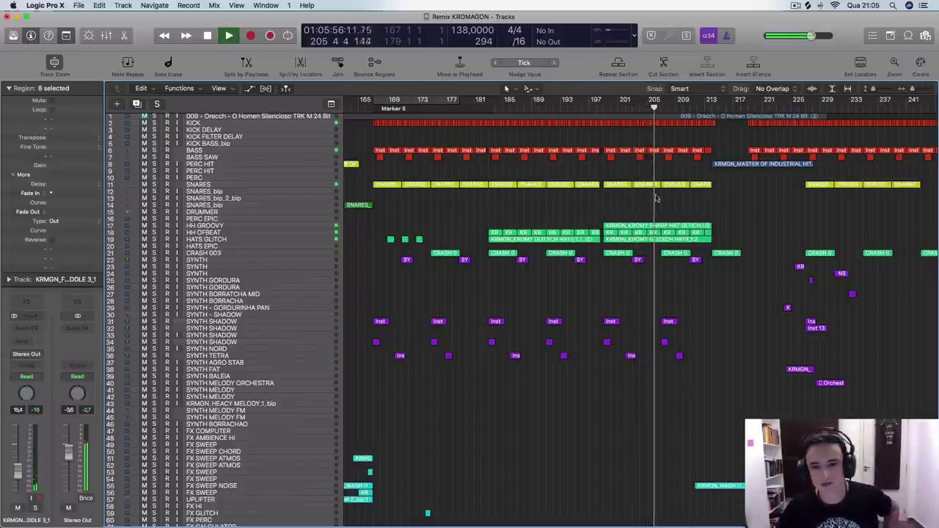
pyautogui.hscroll(3, 784, 141)
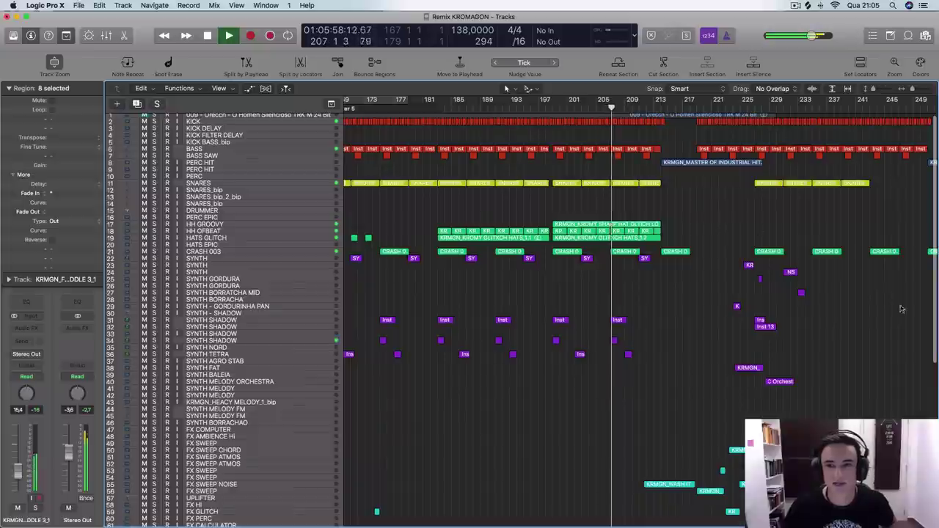
pyautogui.hscroll(4, 704, 147)
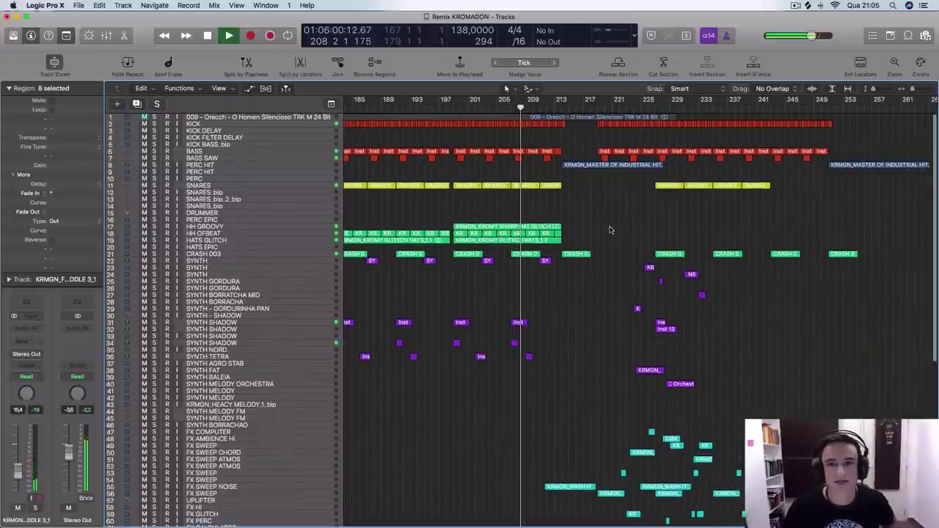
pyautogui.hscroll(-5, 613, 231)
pyautogui.hscroll(3, 615, 233)
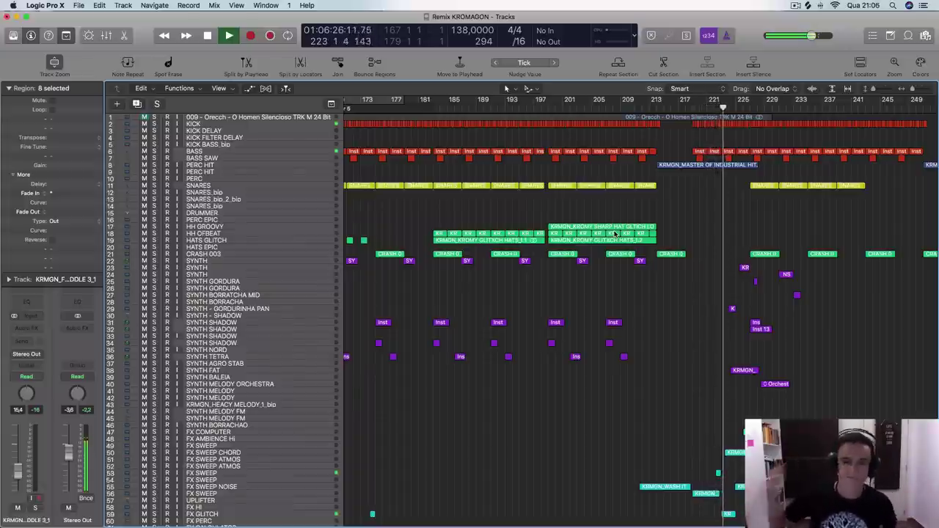
# - Let the full mix play on to about bar 230, stop it, and set a cycle range from bar 219 to bar 252
pyautogui.scroll(-5, 588, 295)
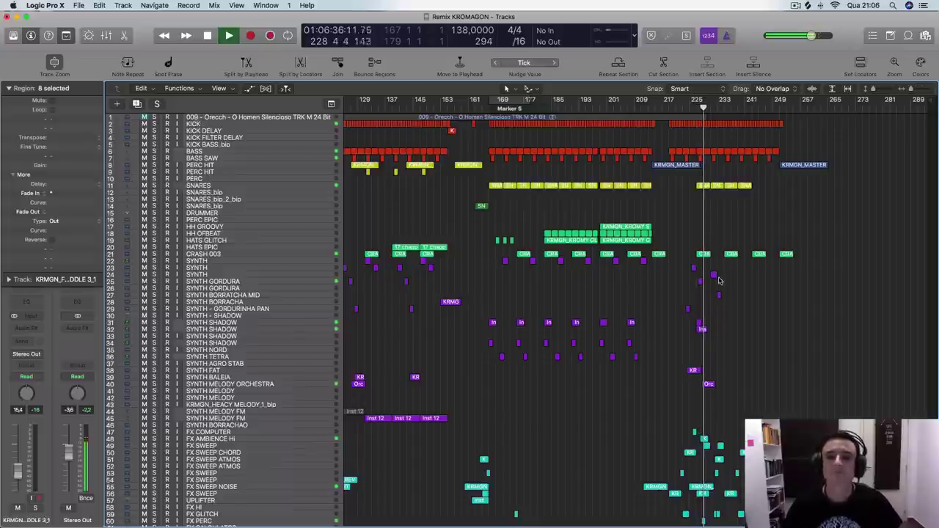
pyautogui.moveTo(675, 100); pyautogui.dragTo(781, 118)
pyautogui.scroll(-10, 723, 158)
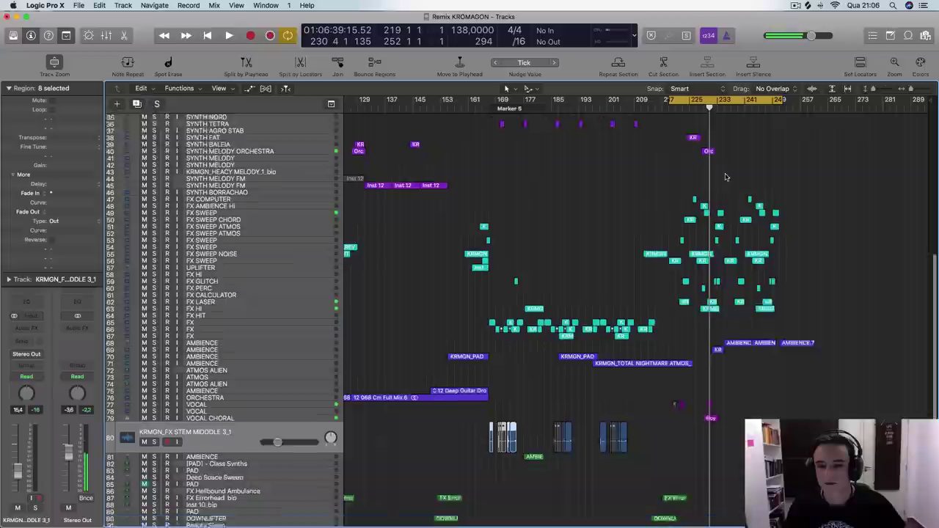
# - Look over the layers of the whole arrangement and compare the section from bar 219 to 252 with the earlier ones
pyautogui.press('super+Left')
pyautogui.press('super+Left')
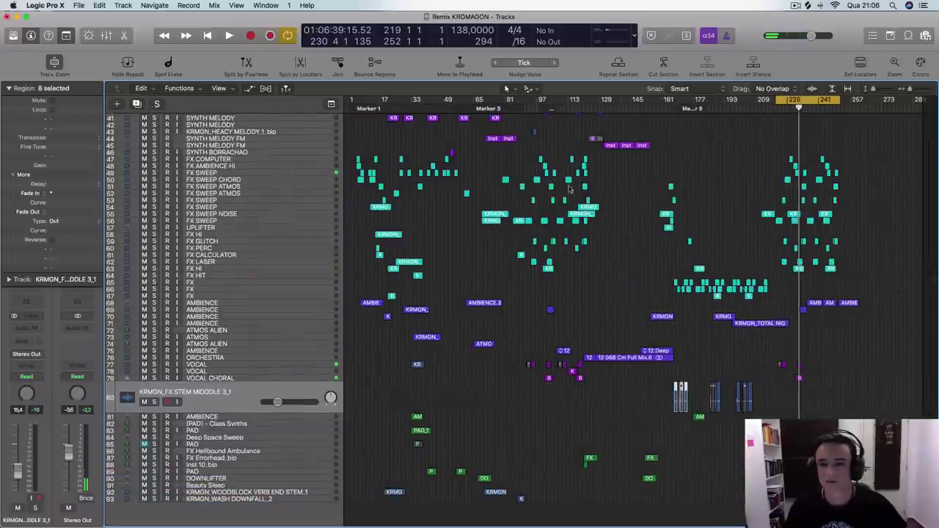
pyautogui.scroll(10, 449, 239)
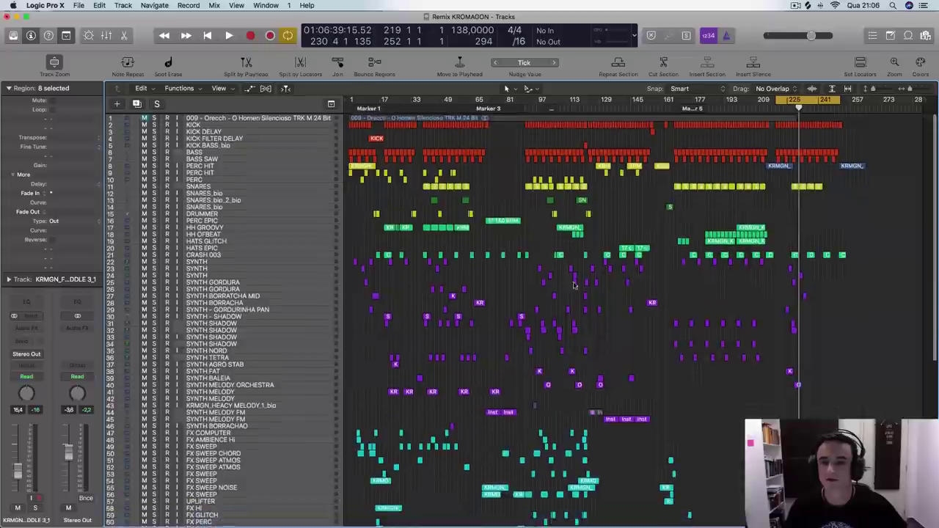
pyautogui.scroll(-3, 769, 388)
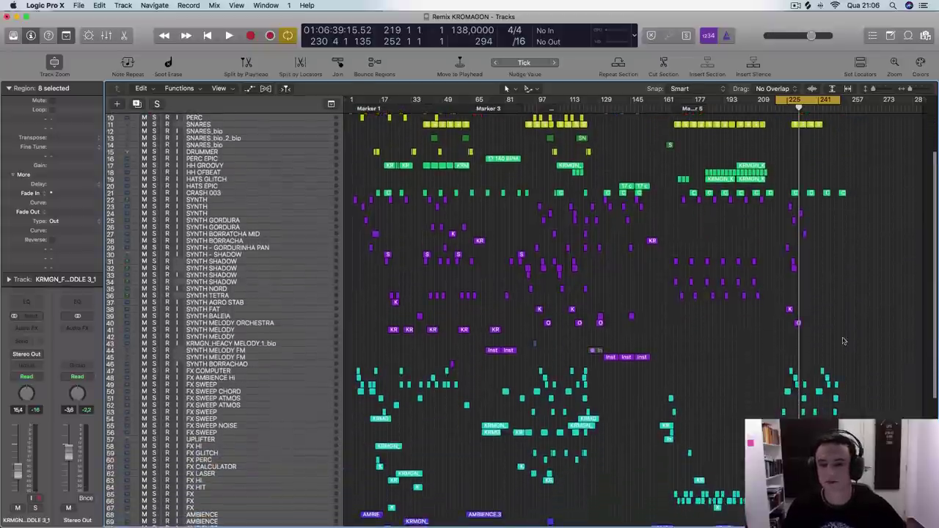
pyautogui.scroll(-10, 713, 421)
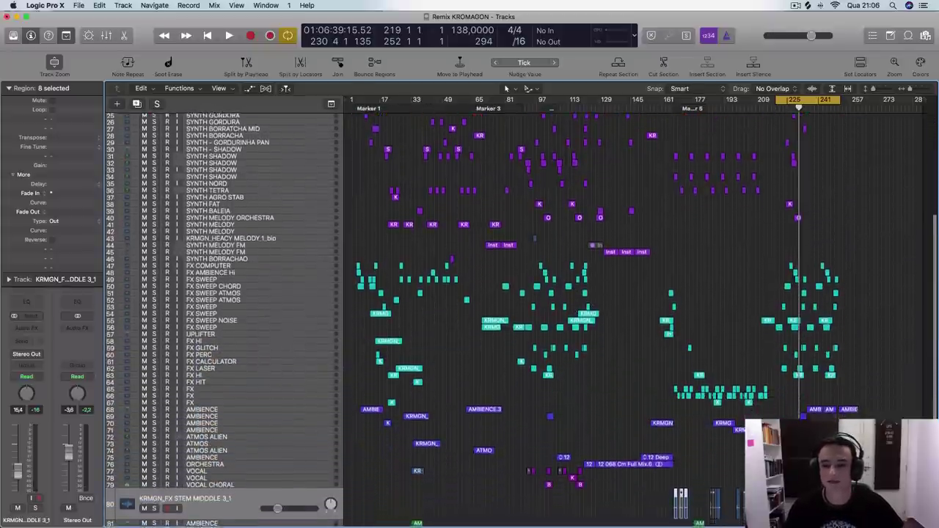
pyautogui.scroll(12, 751, 331)
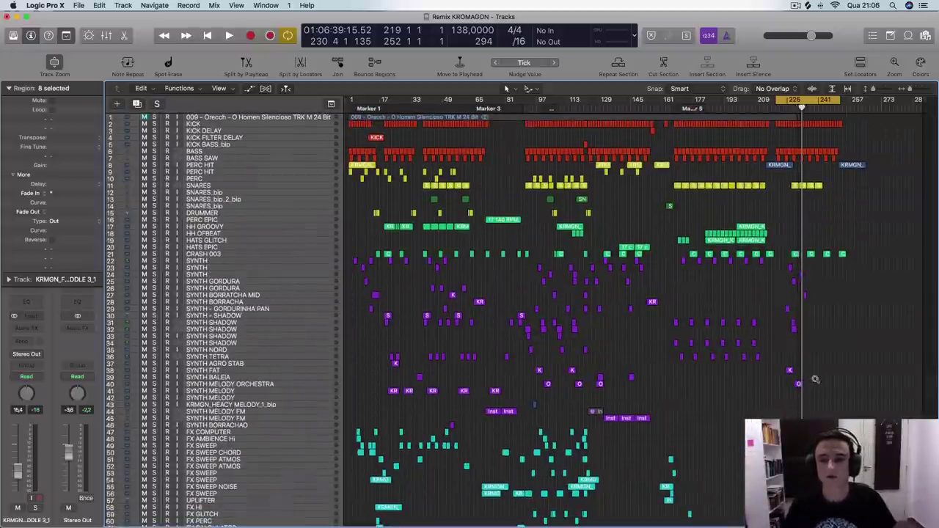
pyautogui.scroll(5, 815, 379)
pyautogui.hscroll(10, 815, 379)
pyautogui.scroll(-7, 733, 367)
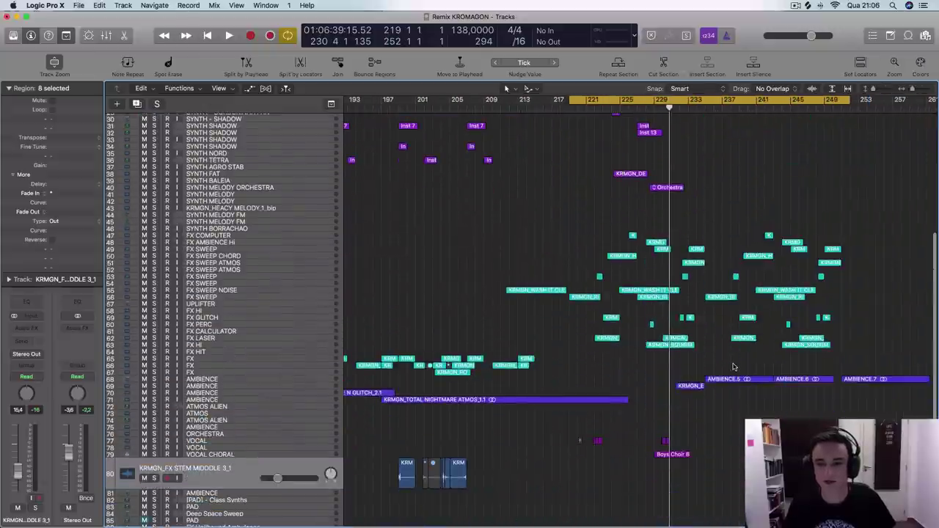
pyautogui.scroll(-6, 729, 364)
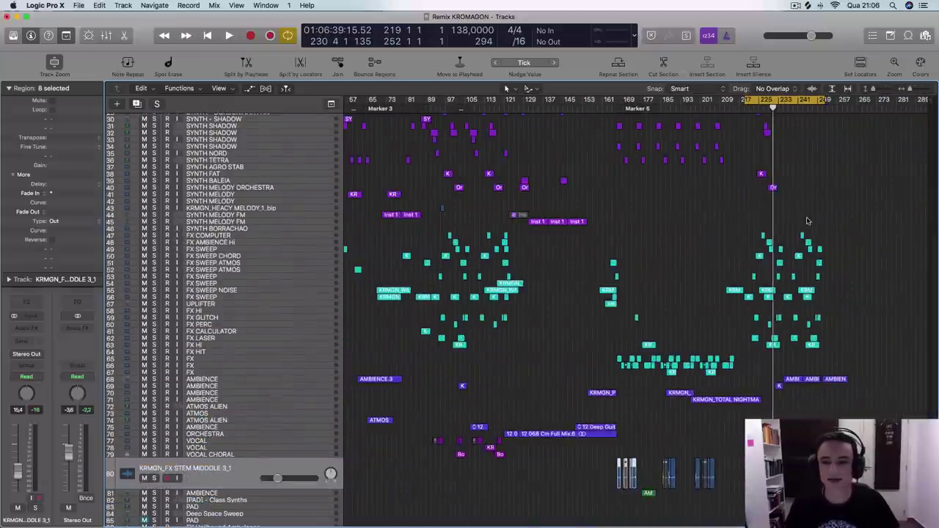
pyautogui.scroll(10, 807, 219)
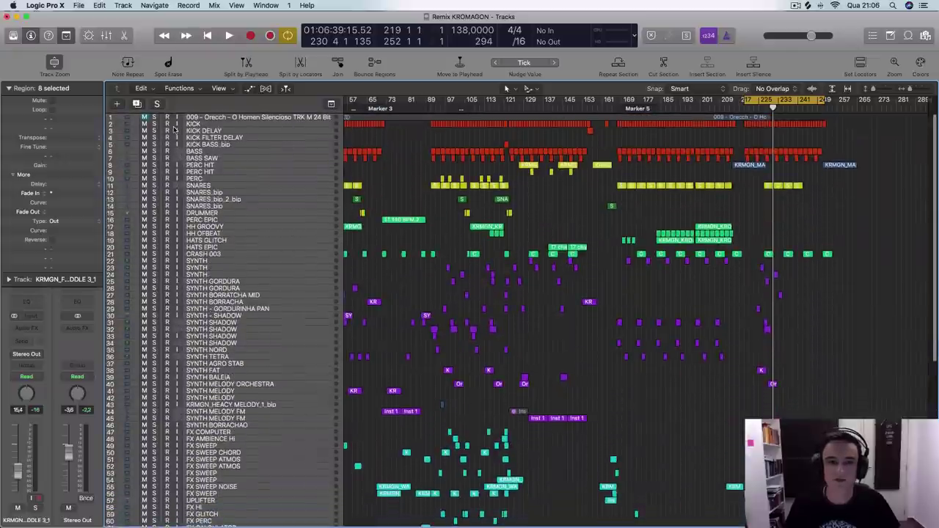
# - Solo the tracks from KICK to BASS SAW, play them briefly in the cycled section from bar 219, and look over the remaining tracks
pyautogui.moveTo(154, 124); pyautogui.dragTo(156, 159)
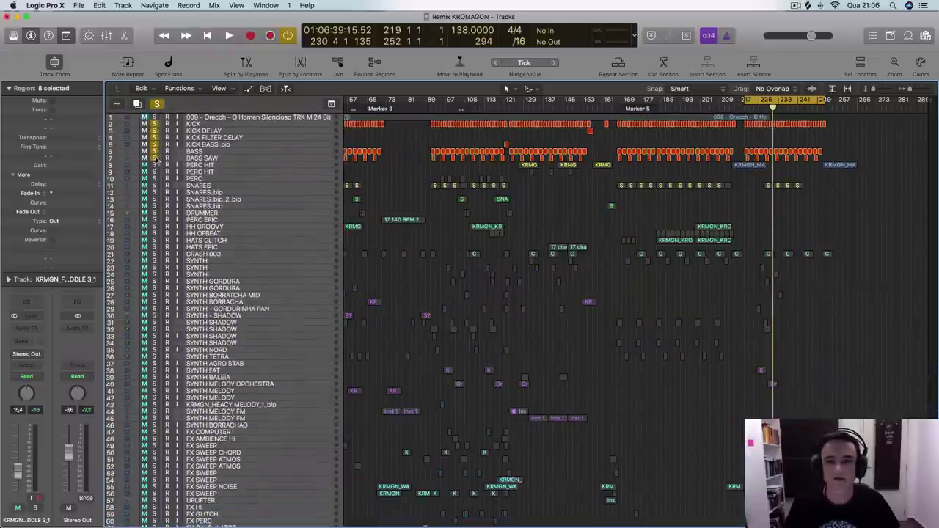
pyautogui.press('space')
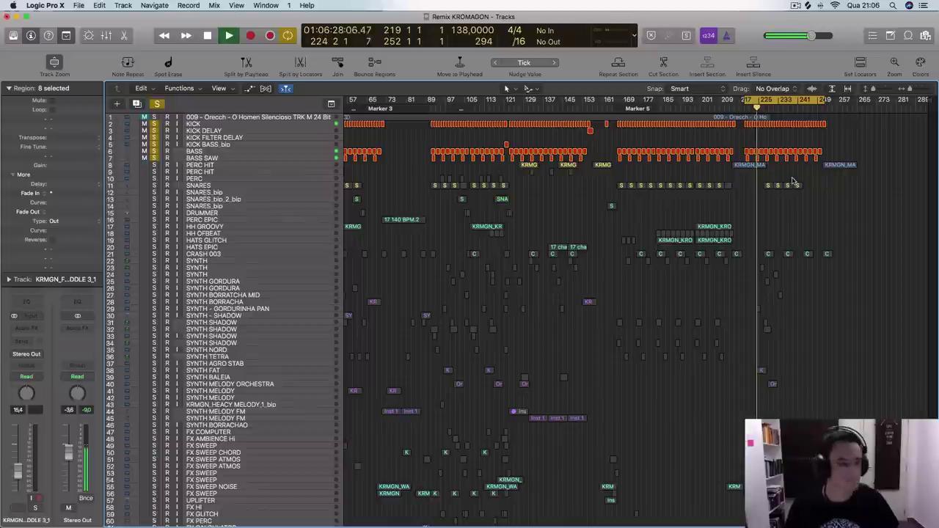
pyautogui.press('space')
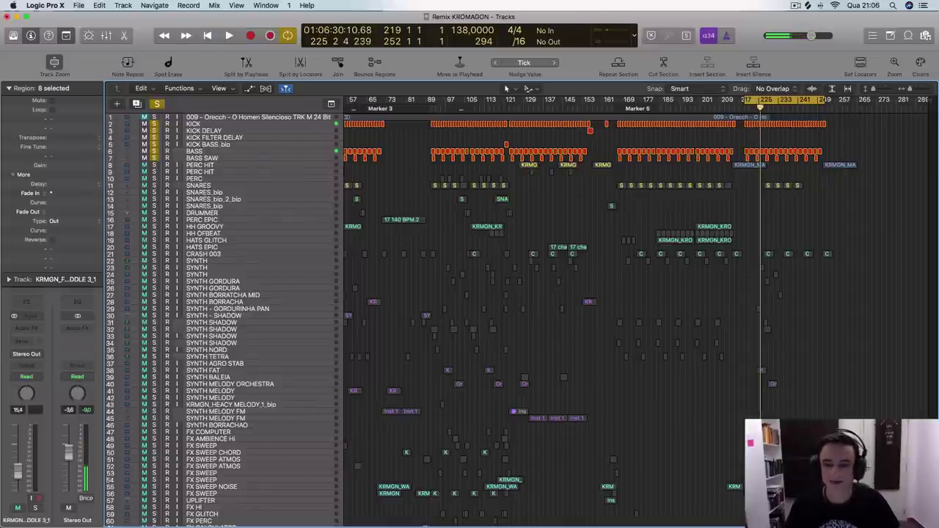
pyautogui.hscroll(-5, 805, 308)
pyautogui.scroll(-5, 805, 308)
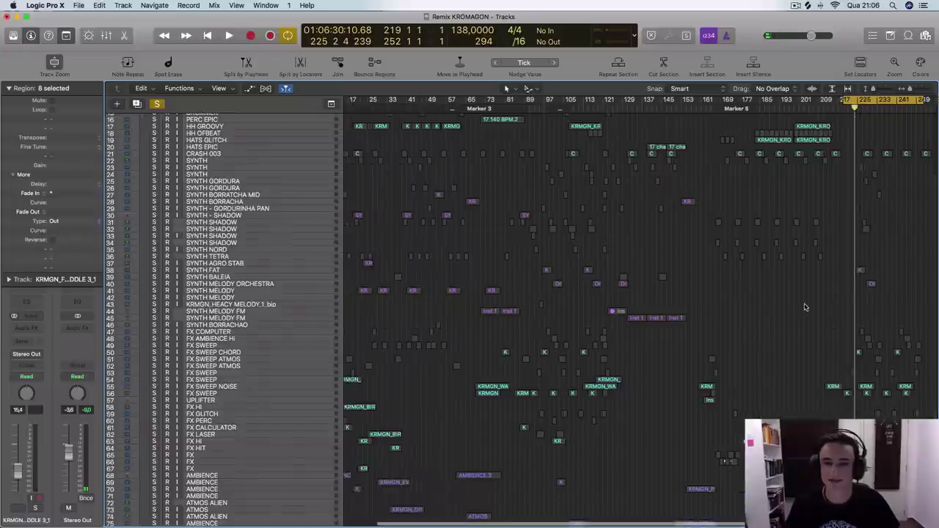
pyautogui.scroll(-3, 799, 307)
pyautogui.scroll(-3, 790, 307)
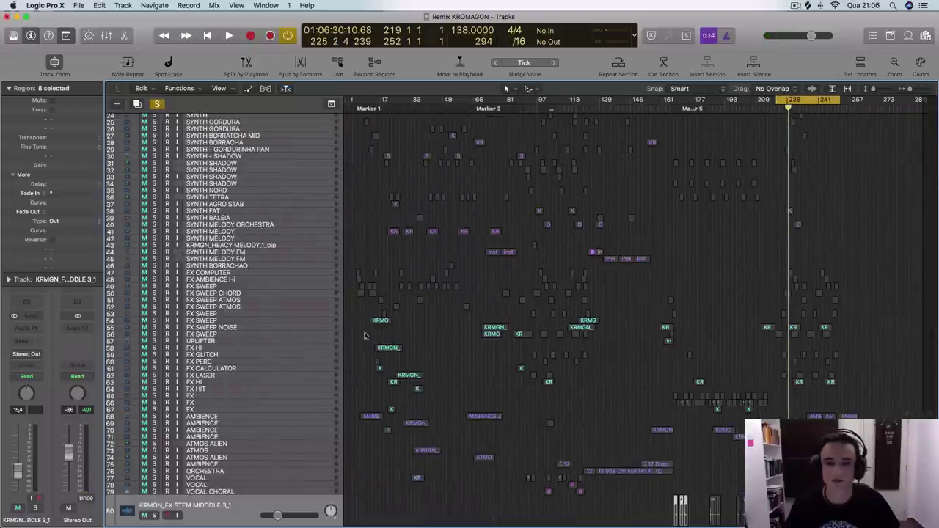
pyautogui.scroll(8, 384, 247)
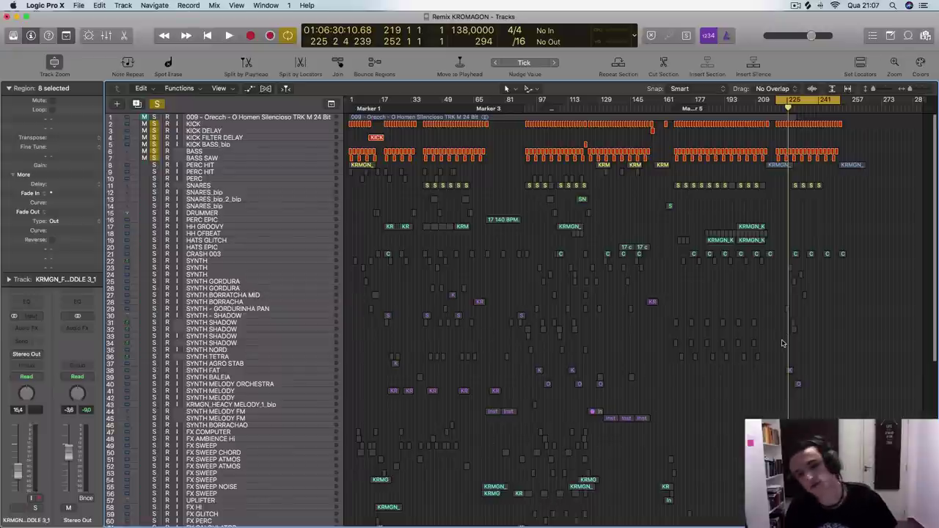
# - Unsolo the kick and bass tracks, play the full mix from bar 219, and turn the cycle off
pyautogui.moveTo(155, 158); pyautogui.dragTo(156, 124)
pyautogui.press('space')
pyautogui.moveTo(789, 107); pyautogui.dragTo(797, 110)
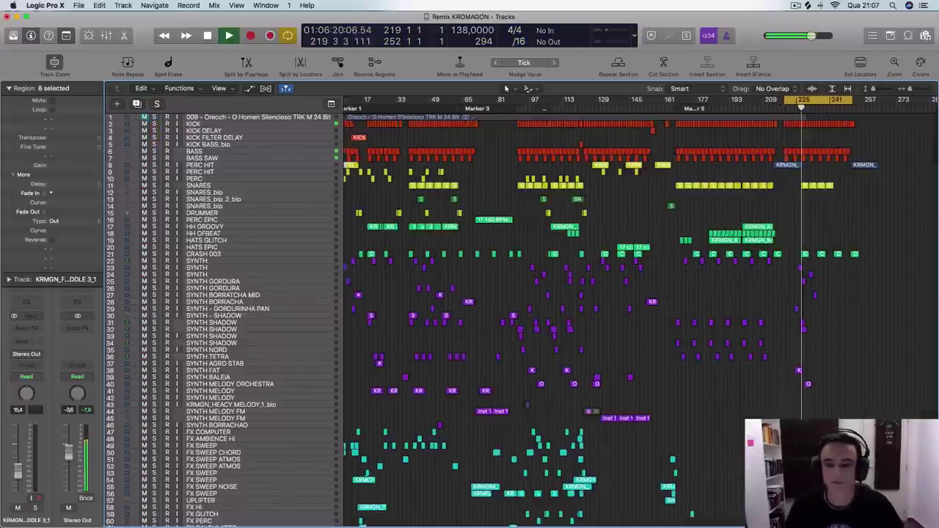
pyautogui.scroll(4, 798, 256)
pyautogui.hscroll(5, 797, 256)
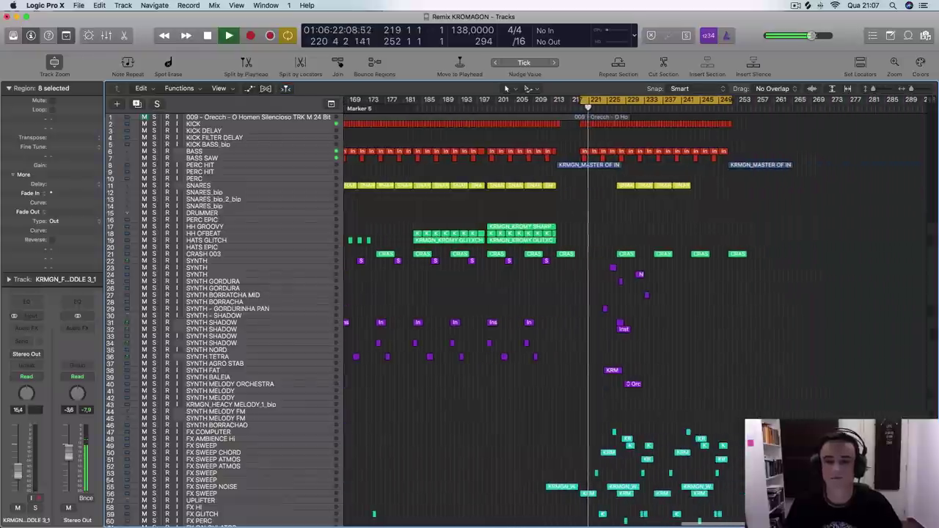
pyautogui.press('super+Right')
pyautogui.press('super+Right')
pyautogui.press('super+Right')
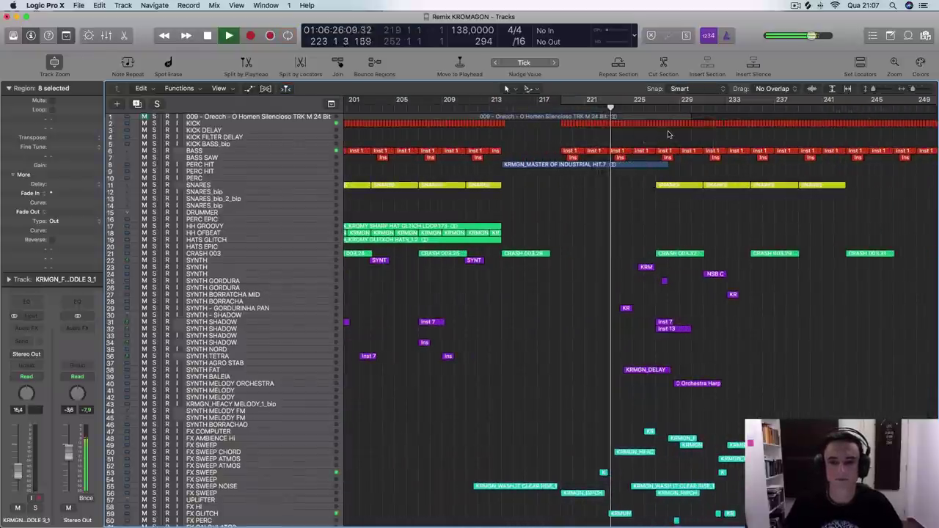
pyautogui.press('super+Left')
pyautogui.press('super+Left')
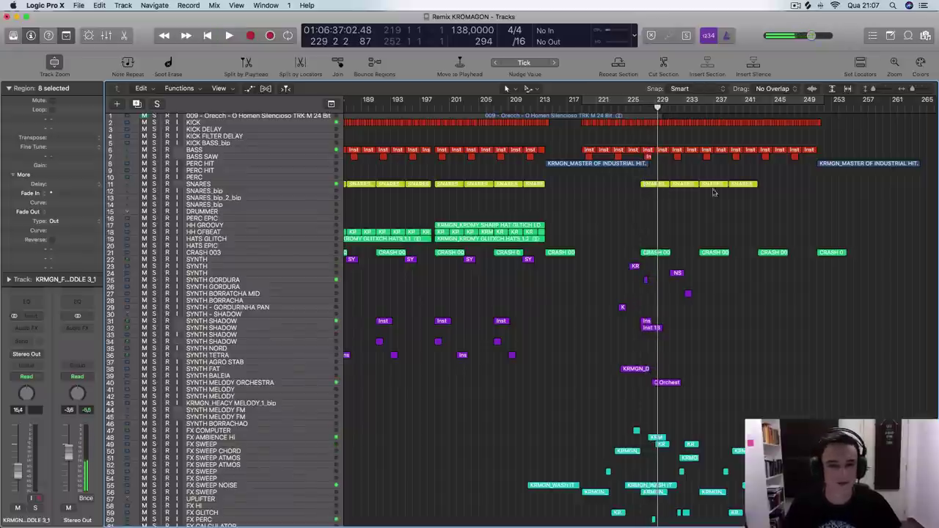
# - Replay the full mix from about bar 225 to bar 250 while following the synth, FX and ambience layers
pyautogui.doubleClick(629, 108)
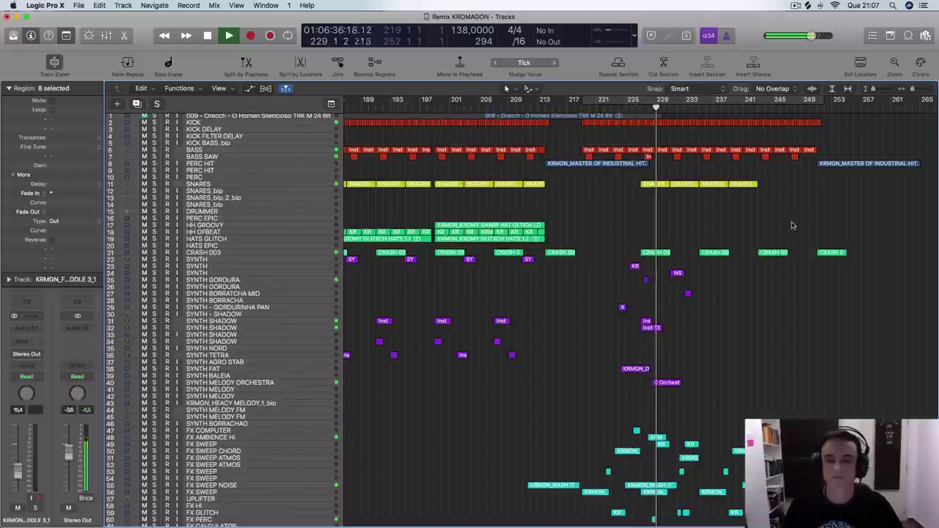
pyautogui.scroll(-5, 741, 224)
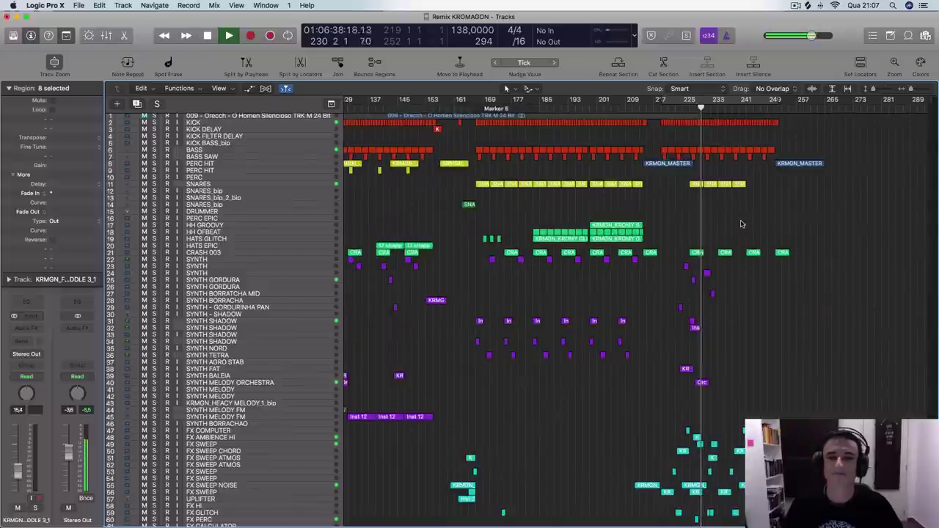
pyautogui.scroll(-10, 741, 224)
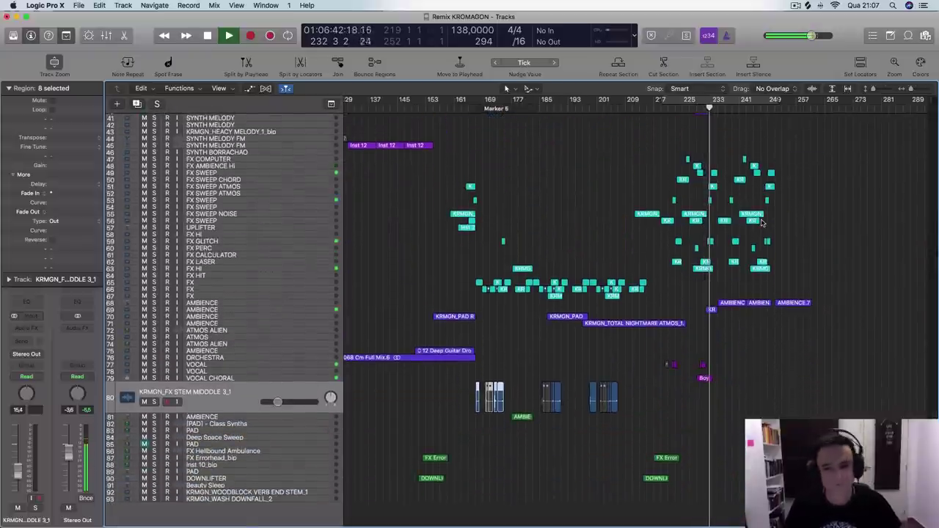
pyautogui.scroll(10, 761, 224)
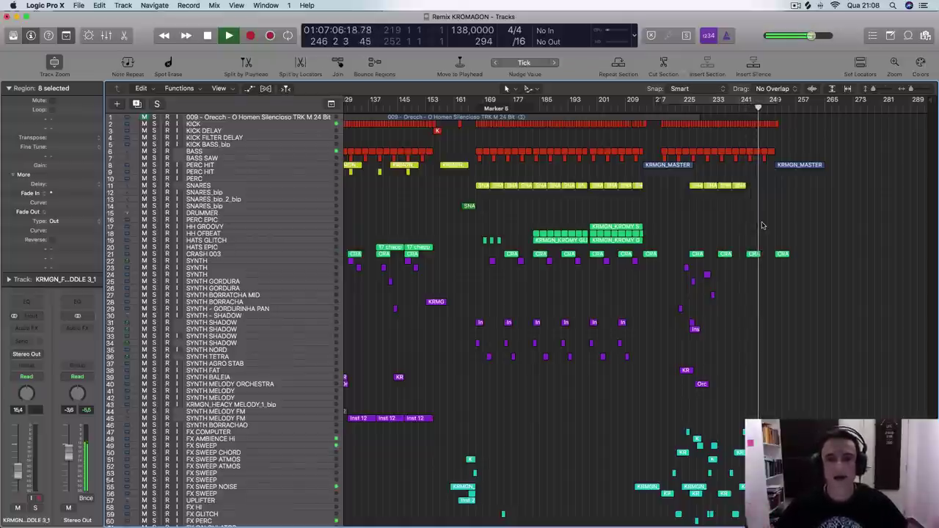
pyautogui.scroll(3, 758, 221)
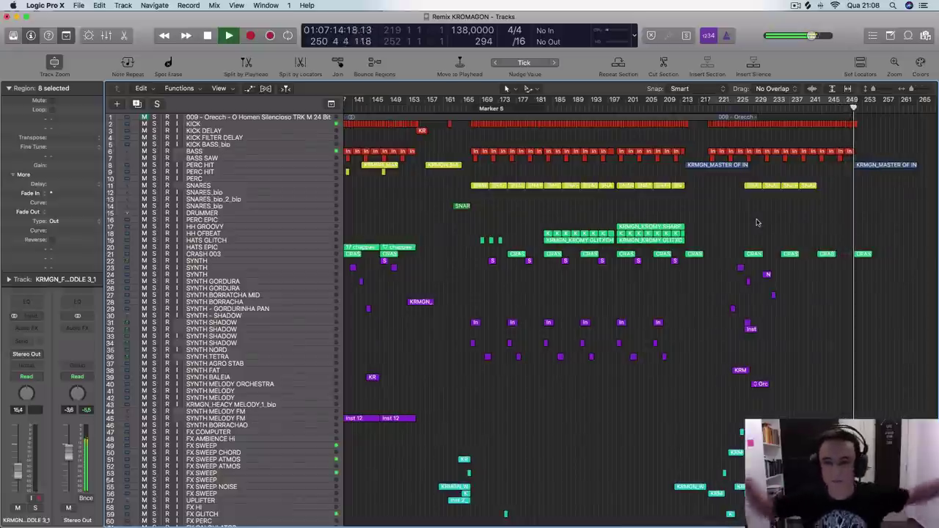
# - Examine the outro's AMBIENCE and PERC HIT regions, clear the region selection, and replay the ending from about bar 250
pyautogui.hscroll(2, 871, 269)
pyautogui.hscroll(5, 870, 269)
pyautogui.scroll(-10, 723, 262)
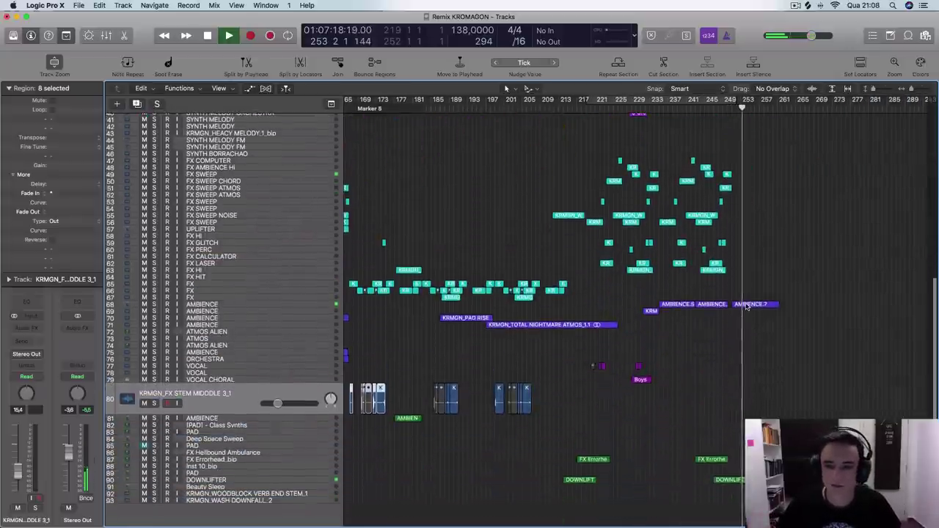
pyautogui.click(739, 310)
pyautogui.scroll(10, 759, 312)
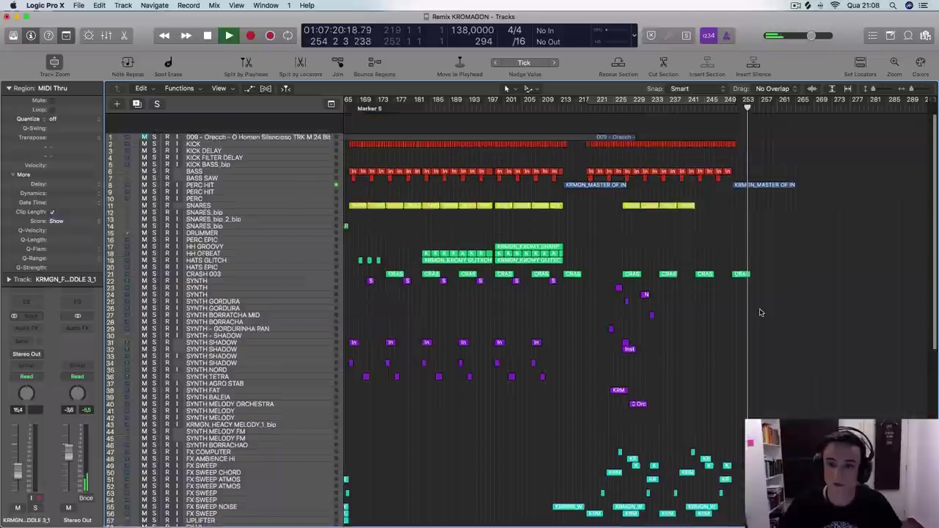
pyautogui.scroll(-1, 760, 313)
pyautogui.click(731, 108)
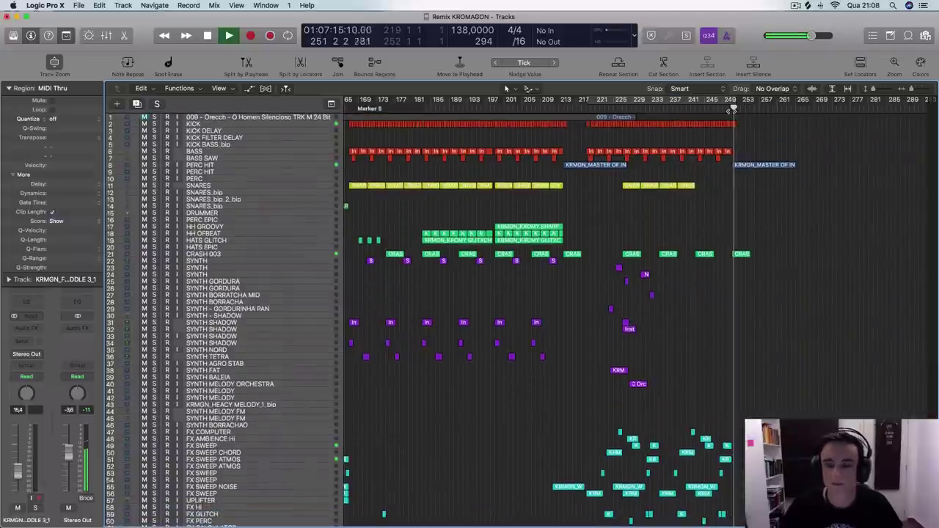
# - Let the outro play out while reviewing every track of the complete arrangement from start to end
pyautogui.hscroll(-5, 731, 109)
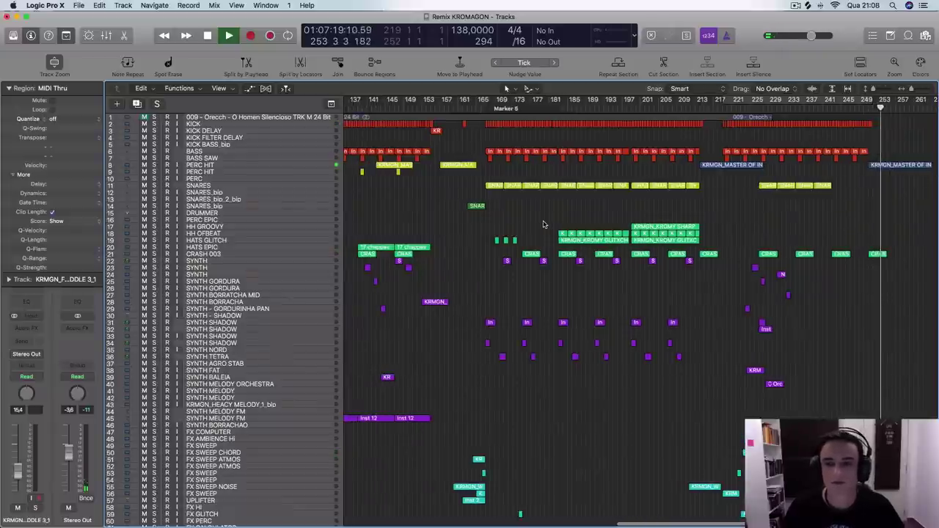
pyautogui.press('super+Left')
pyautogui.press('super+Left')
pyautogui.press('super+Left')
pyautogui.scroll(-10, 539, 228)
pyautogui.scroll(10, 536, 230)
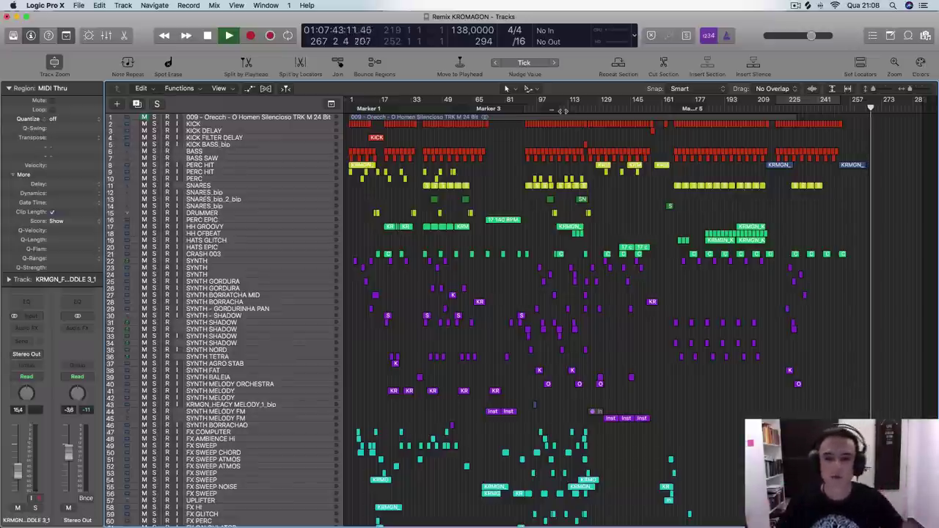
pyautogui.scroll(-10, 511, 226)
pyautogui.scroll(12, 510, 226)
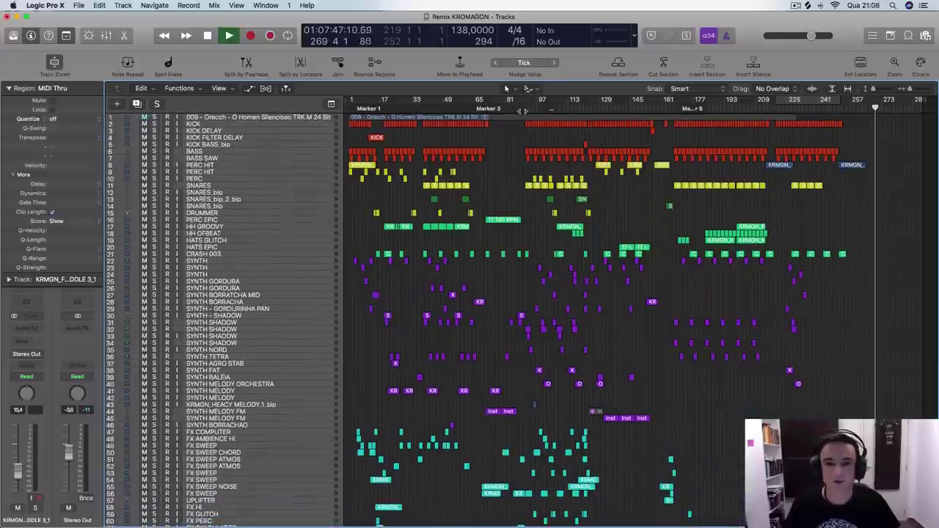
# - Play the full mix from about bar 88, jump to about bar 162, stop near bar 176, and look over the tracks around Marker 5
pyautogui.click(522, 110)
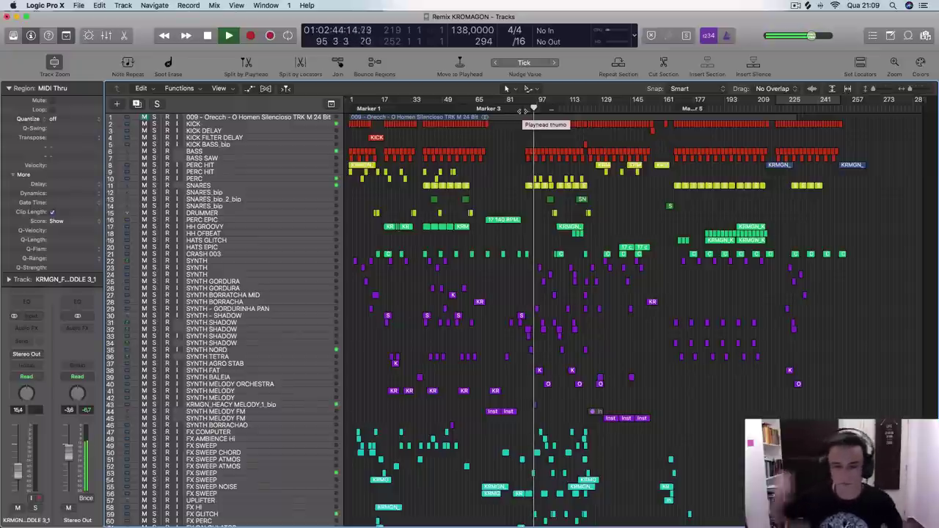
pyautogui.click(665, 110)
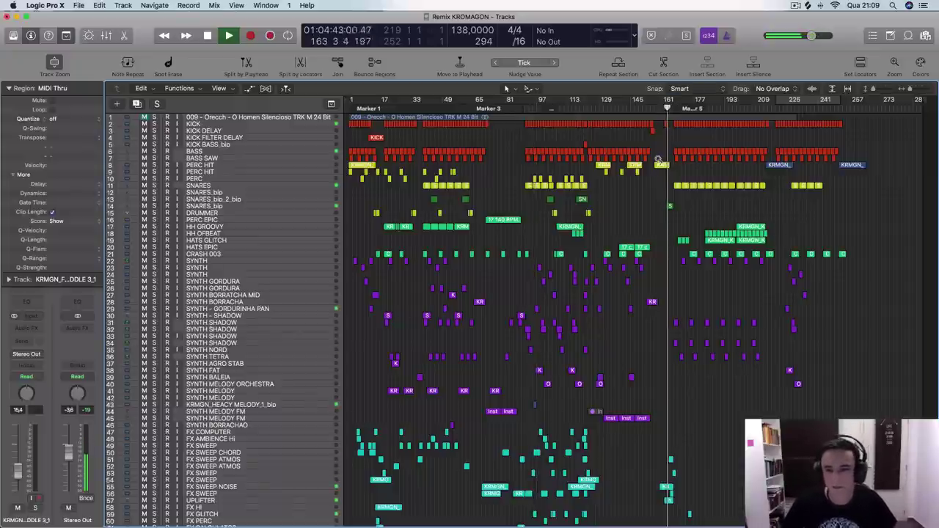
pyautogui.keyDown('ctrl'); pyautogui.keyDown('alt'); pyautogui.click(658, 160); pyautogui.keyUp('alt'); pyautogui.keyUp('ctrl')
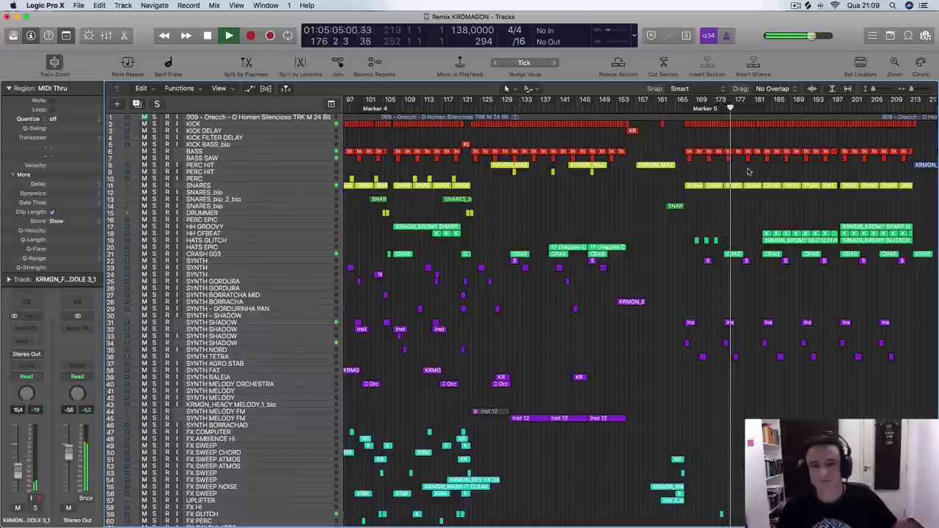
pyautogui.press('space')
pyautogui.scroll(-10, 792, 242)
pyautogui.scroll(10, 798, 255)
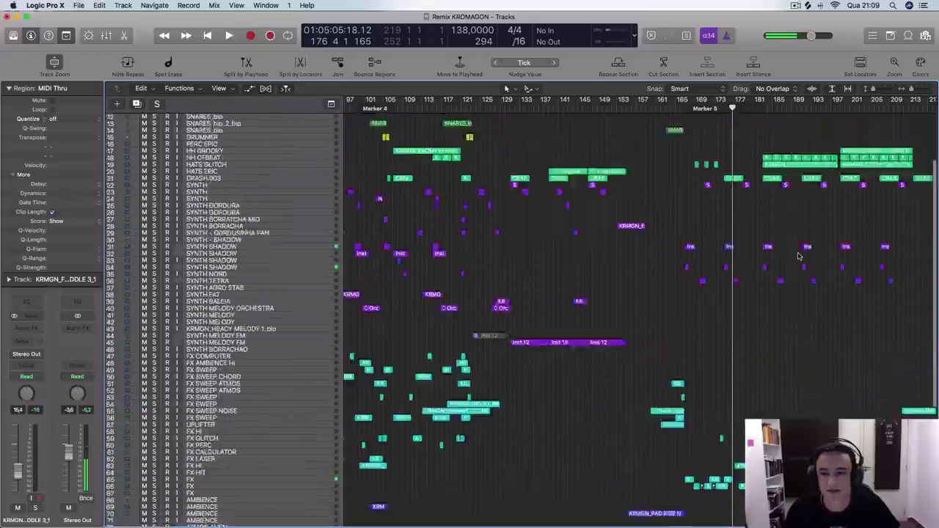
# - Play the full mix from the section after Marker 5, stop near bar 203, and look over the whole arrangement
pyautogui.click(844, 109)
pyautogui.press('space')
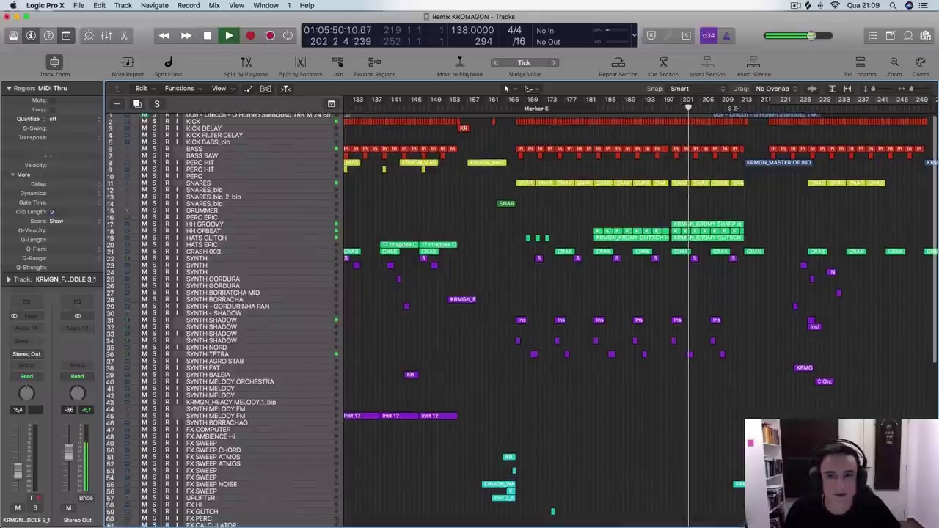
pyautogui.press('space')
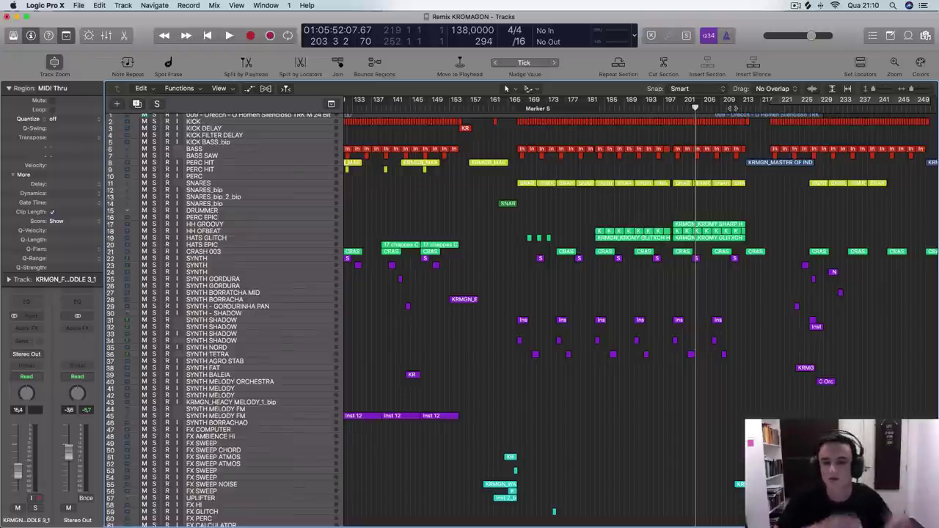
pyautogui.scroll(-8, 660, 228)
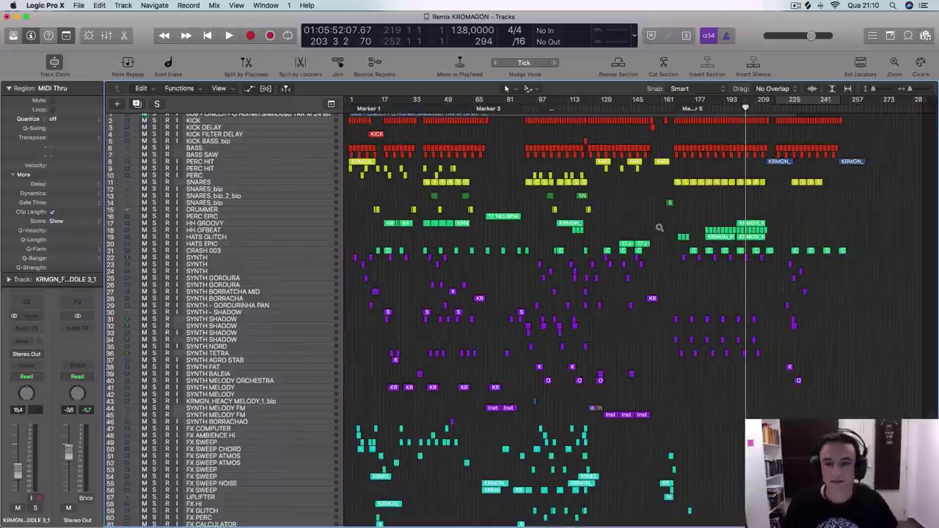
pyautogui.scroll(-10, 659, 228)
pyautogui.scroll(12, 659, 230)
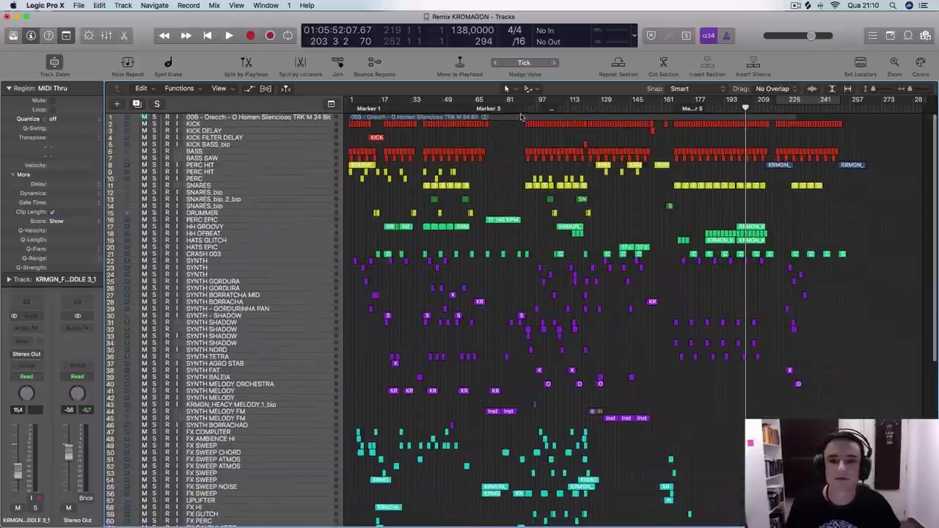
# - Play the full mix from about bar 122 to bar 128 while viewing the break between Markers 4 and 5
pyautogui.click(585, 108)
pyautogui.press('space')
pyautogui.press('super+Right')
pyautogui.press('super+Right')
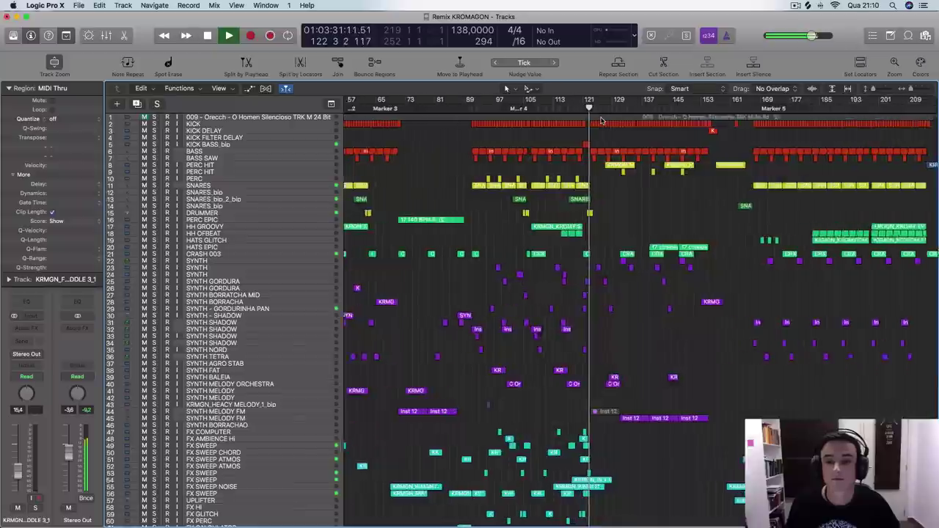
pyautogui.press('super+Right')
pyautogui.press('super+Right')
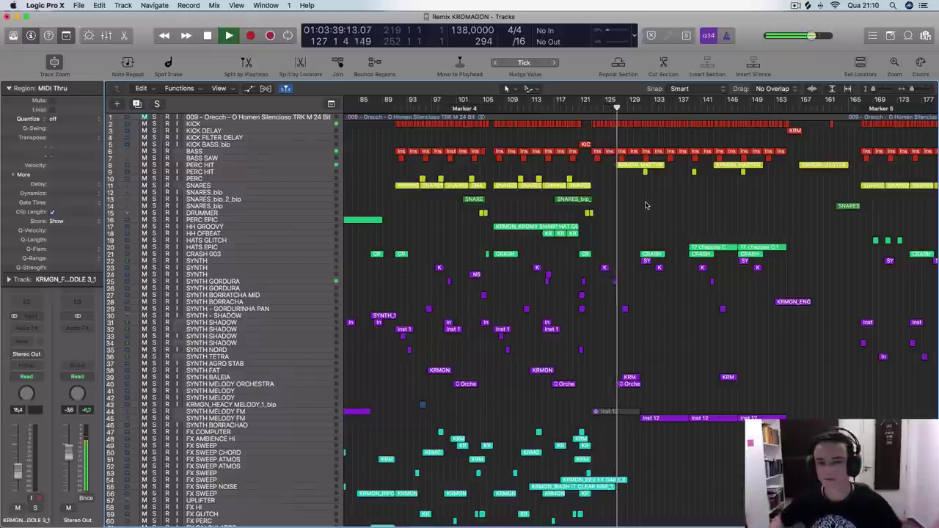
pyautogui.scroll(-2, 625, 234)
pyautogui.scroll(-3, 626, 235)
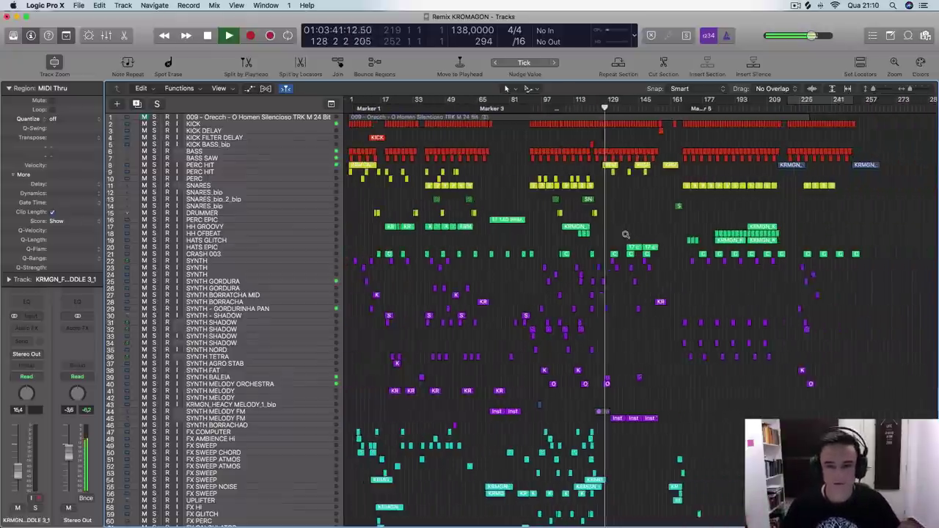
pyautogui.scroll(-10, 604, 373)
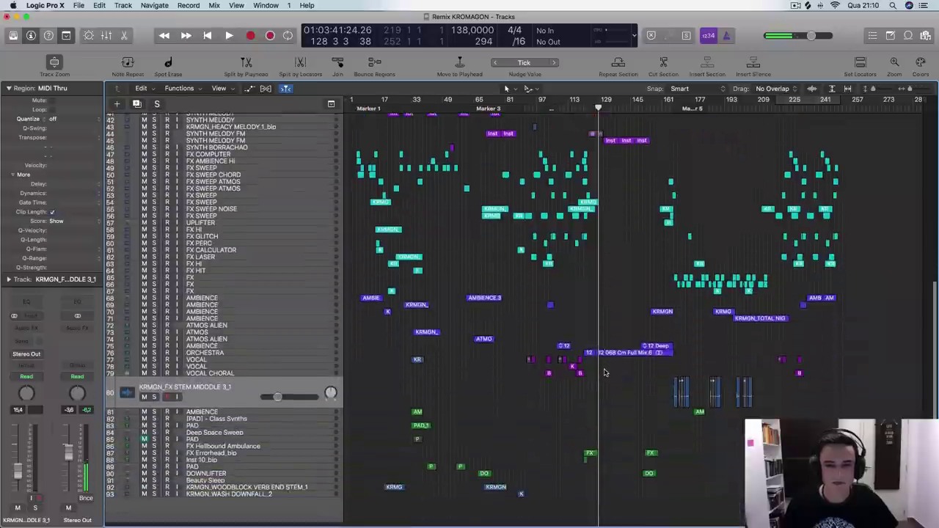
# - Examine the drum, synth, FX and ambience tracks around Marker 4 and the break that follows it
pyautogui.scroll(10, 603, 373)
pyautogui.scroll(-10, 606, 374)
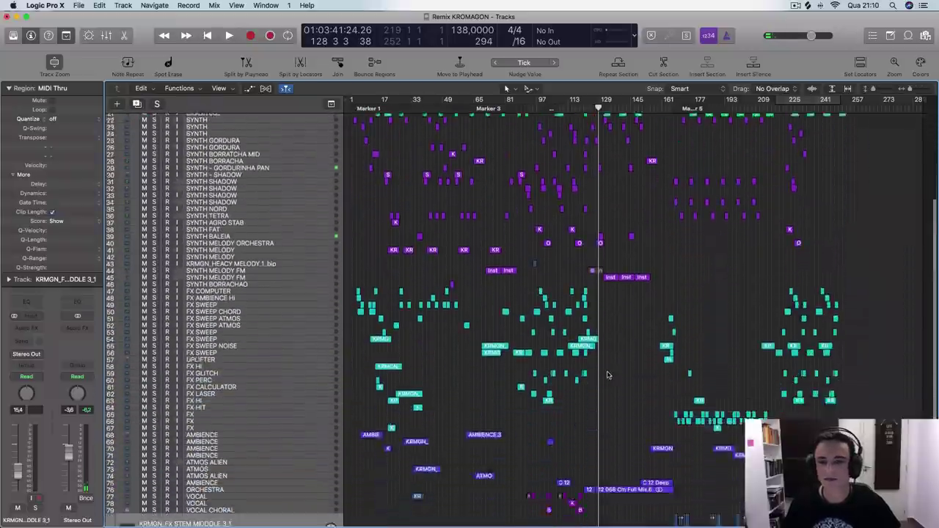
pyautogui.scroll(10, 606, 374)
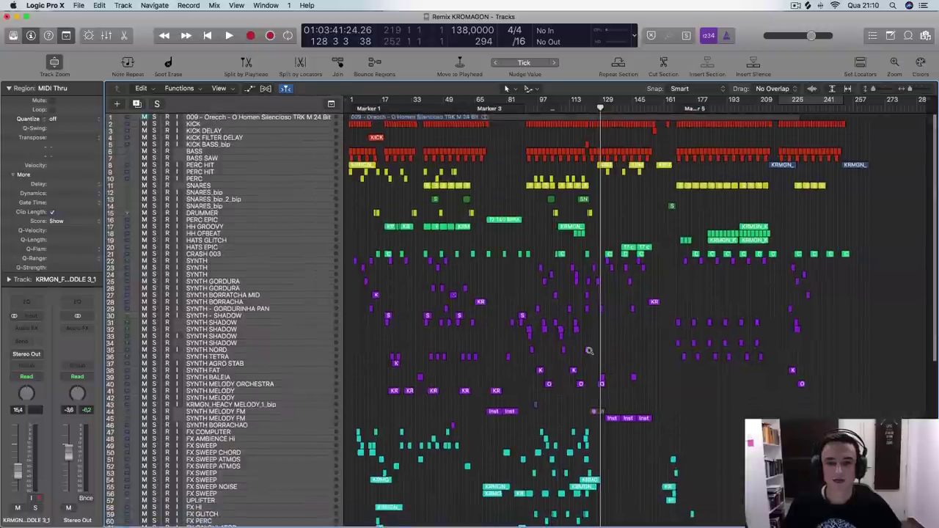
pyautogui.scroll(3, 525, 308)
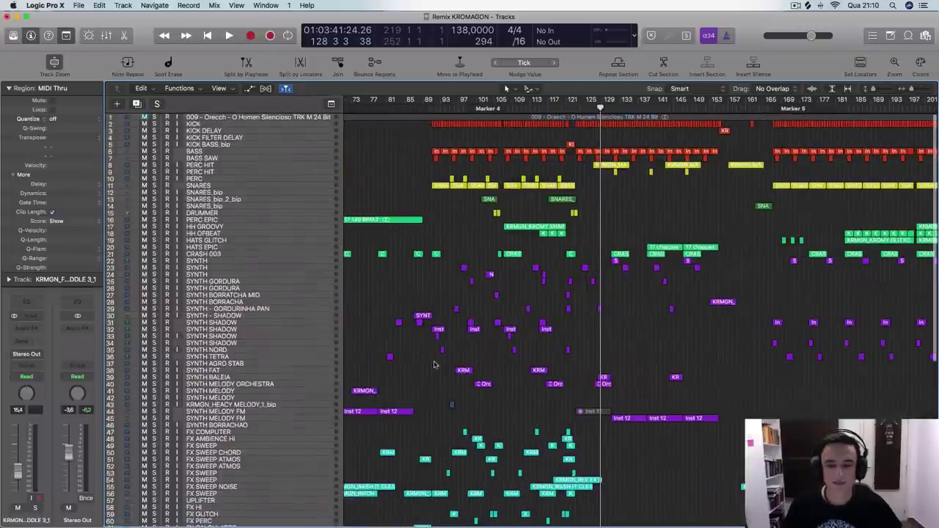
pyautogui.scroll(-6, 536, 403)
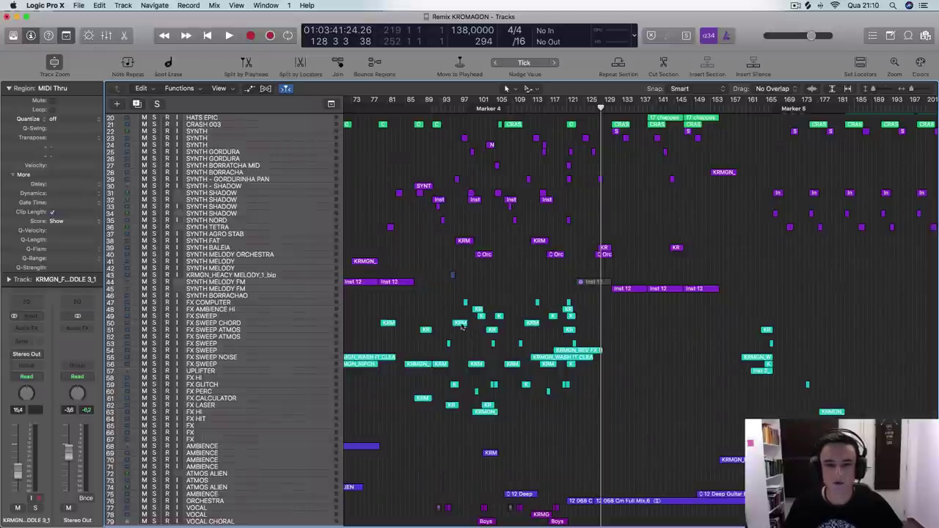
pyautogui.scroll(6, 420, 314)
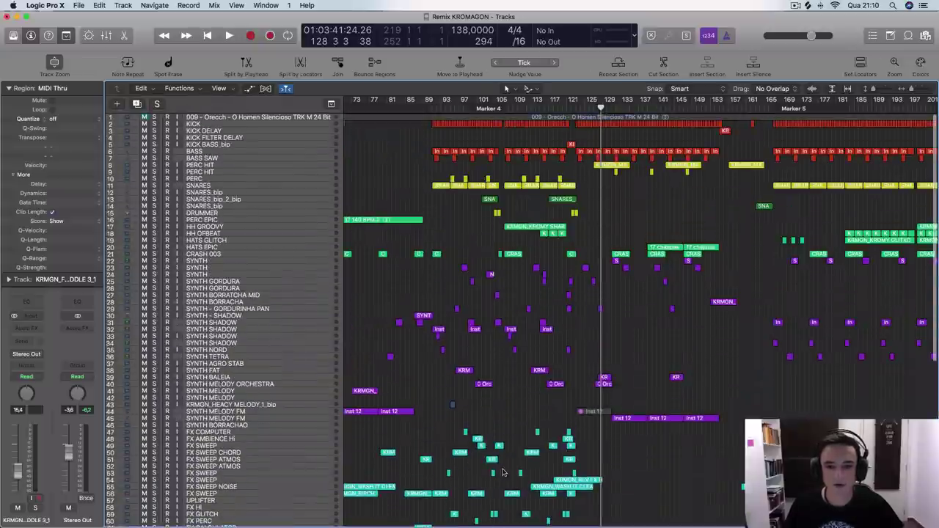
pyautogui.scroll(-1, 513, 433)
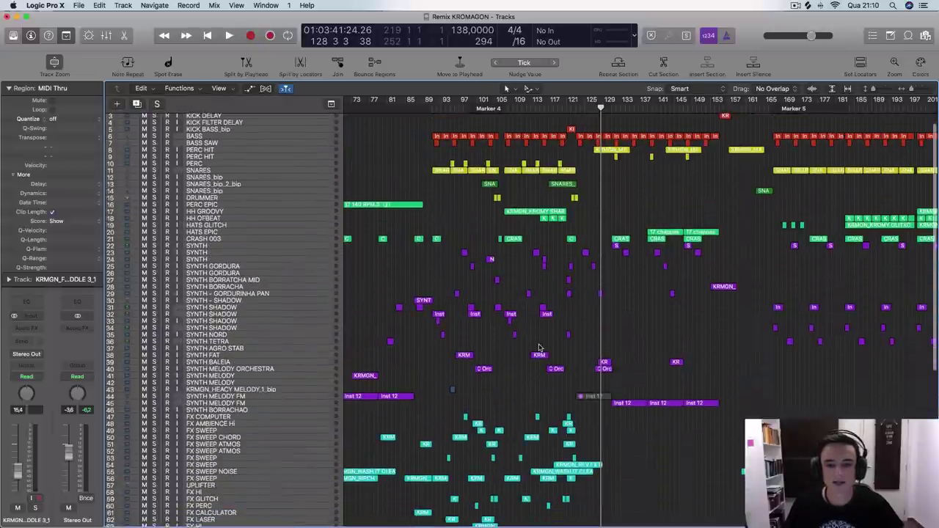
pyautogui.scroll(-5, 538, 348)
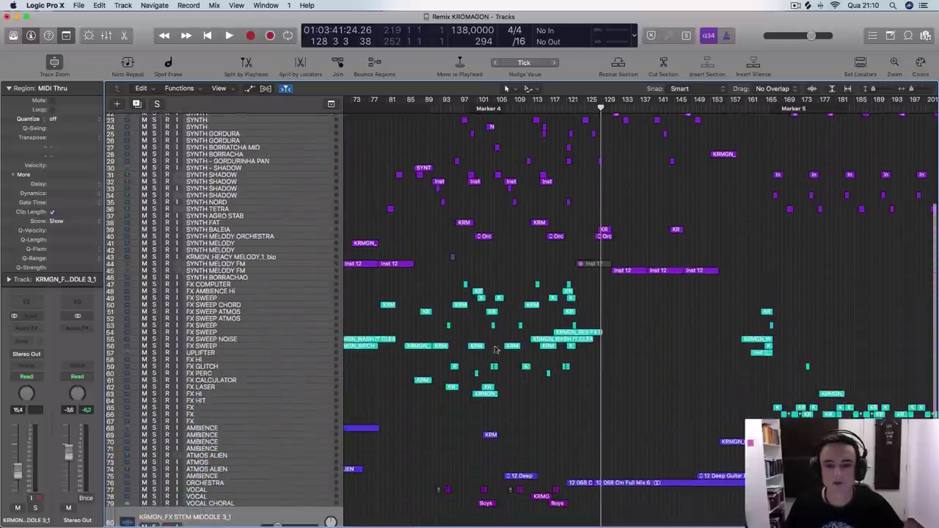
pyautogui.scroll(6, 511, 366)
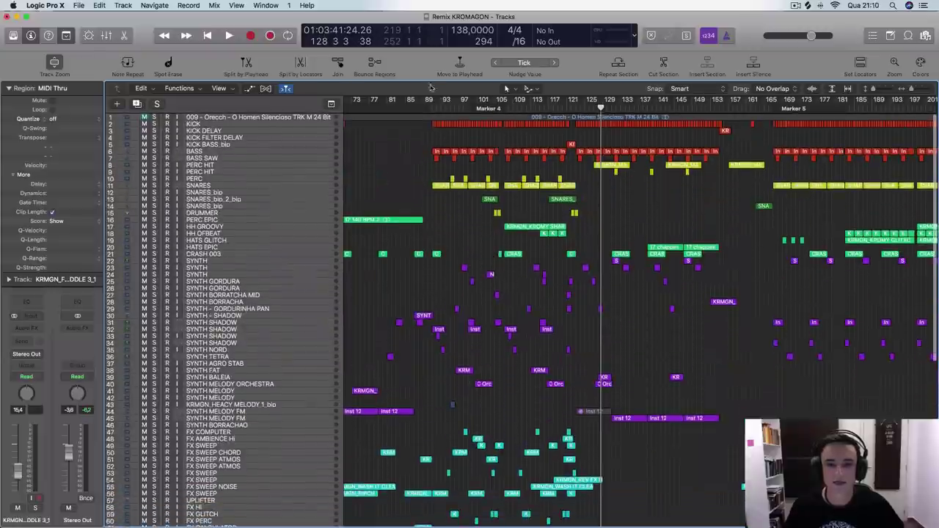
# - Solo the tracks from CRASH 003 through the FX group to the first AMBIENCE track, and move the playhead to bar 91
pyautogui.moveTo(154, 257); pyautogui.dragTo(163, 486)
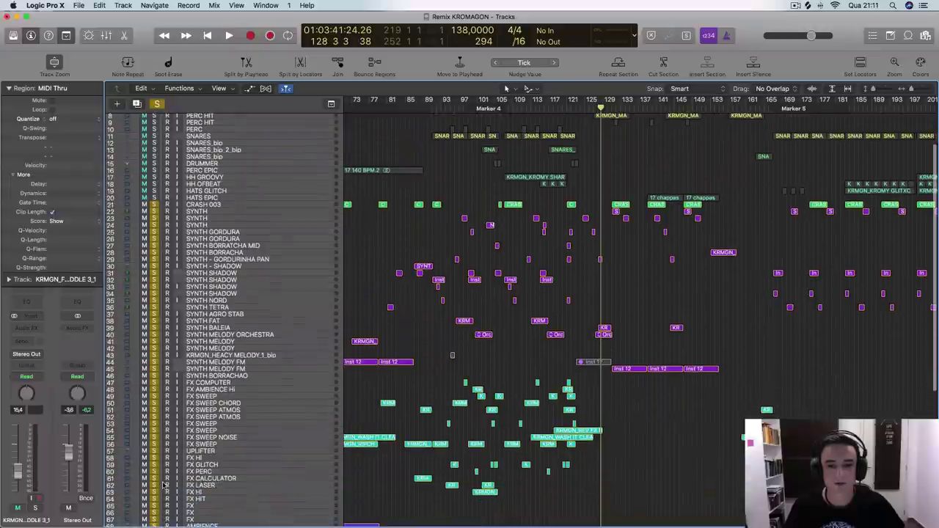
pyautogui.press('super+Right')
pyautogui.press('super+Right')
pyautogui.press('super+Right')
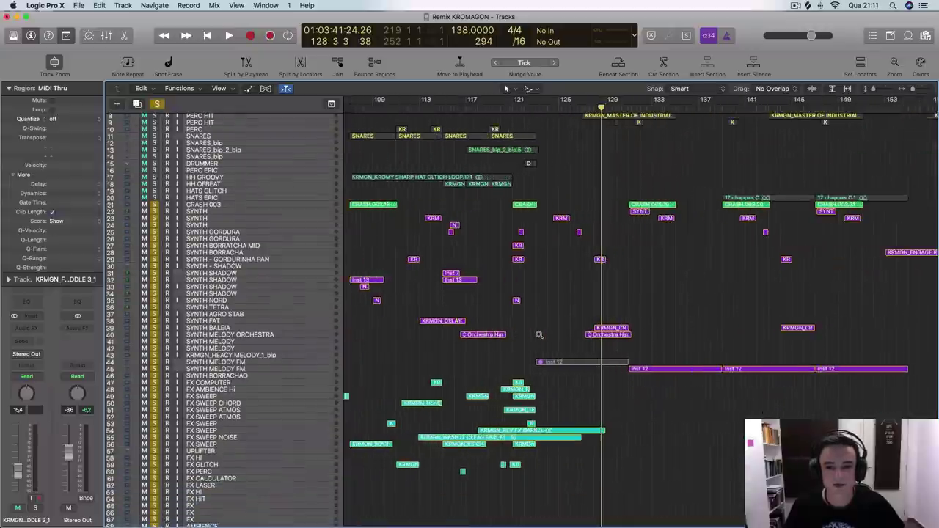
pyautogui.hscroll(-8, 539, 336)
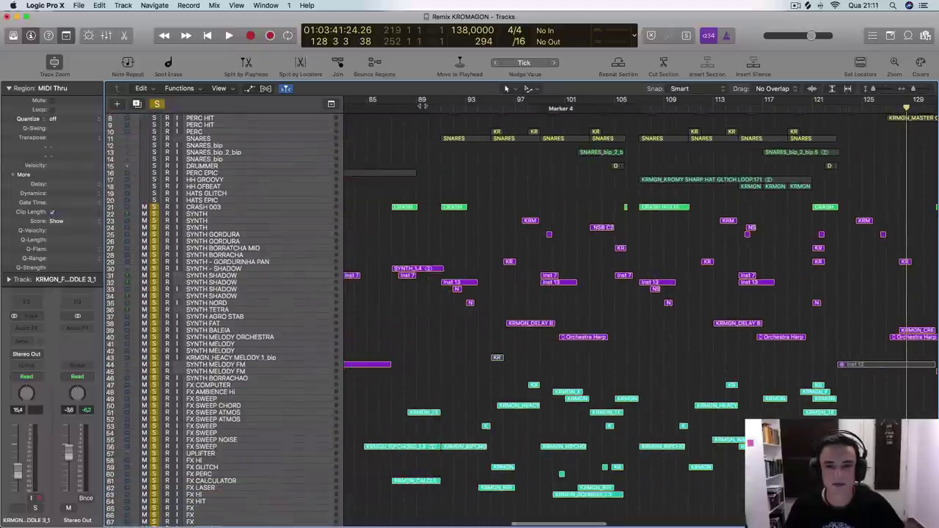
pyautogui.scroll(5, 442, 142)
pyautogui.click(439, 109)
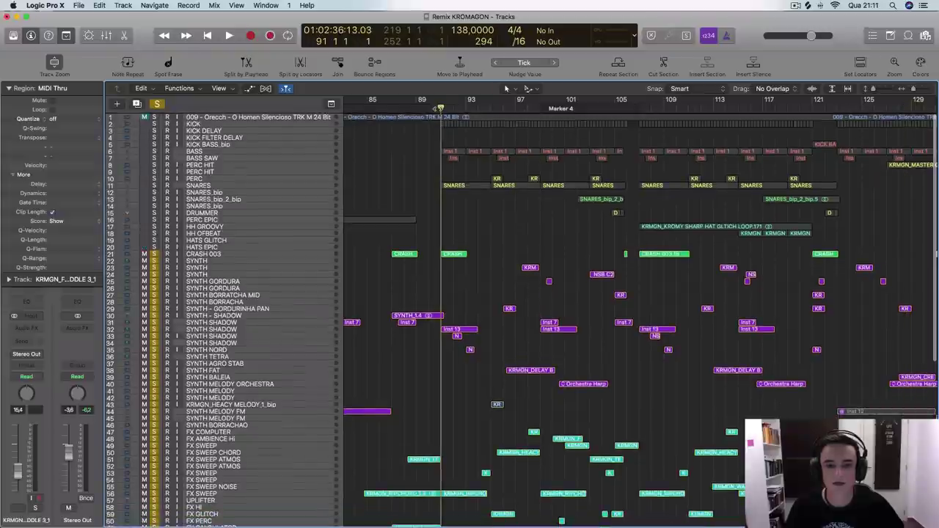
# - Play the soloed crash, synth and FX layers from bar 91 to about bar 110 while following their regions
pyautogui.press('space')
pyautogui.scroll(-5, 539, 245)
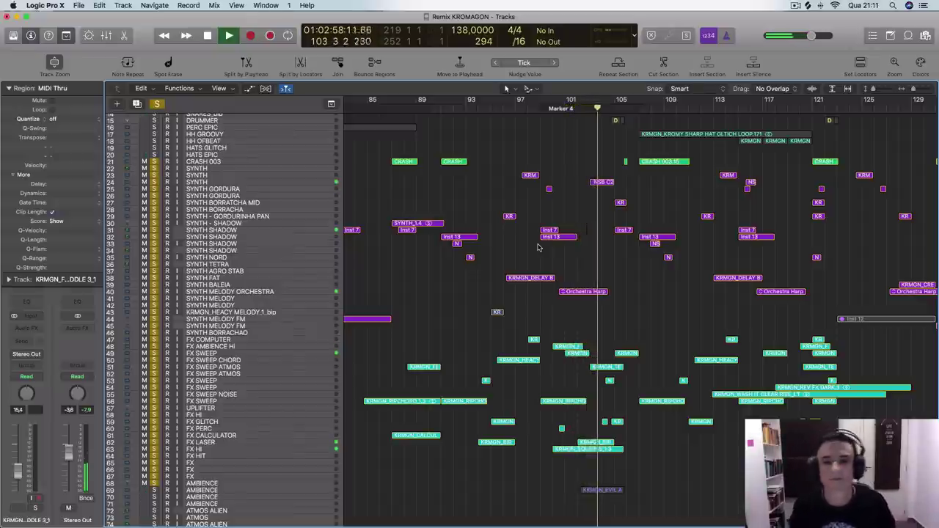
pyautogui.scroll(5, 557, 247)
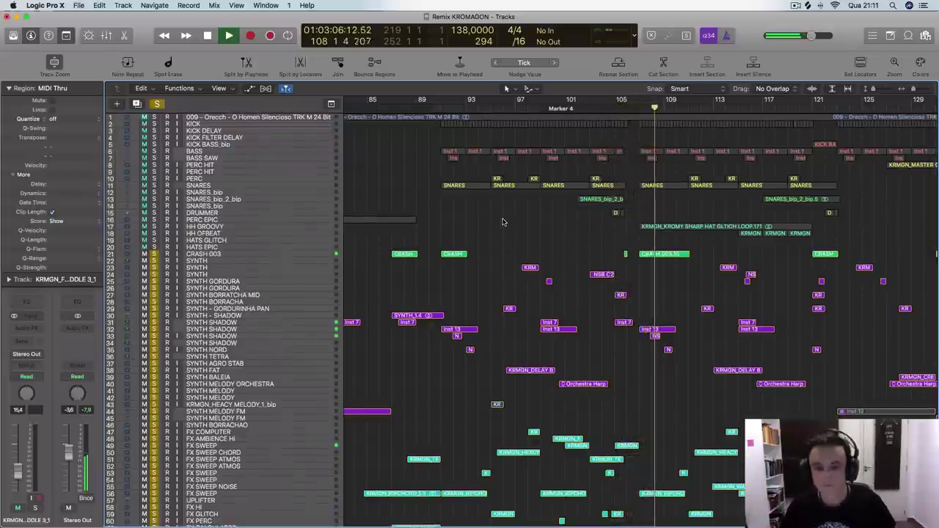
pyautogui.scroll(-5, 503, 222)
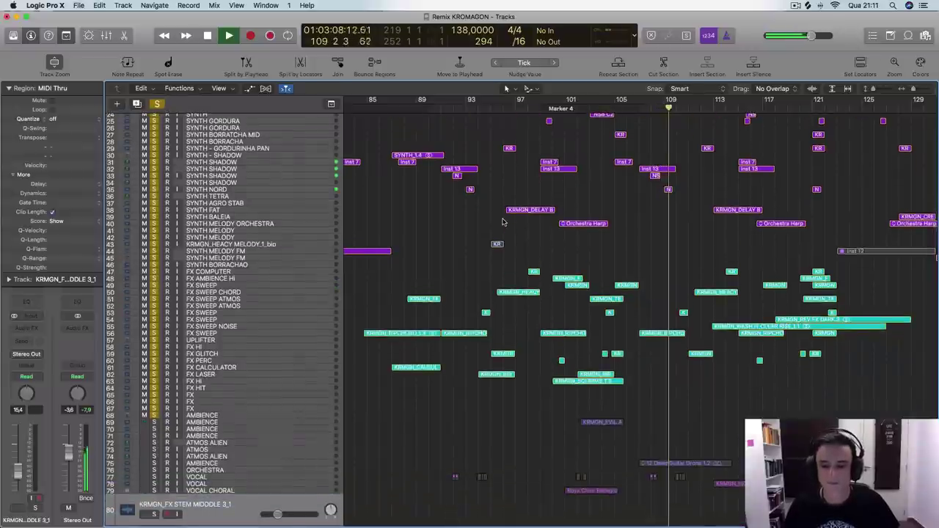
pyautogui.scroll(5, 504, 222)
pyautogui.press('space')
# - Take the CRASH 003, synth, FX and AMBIENCE tracks out of solo to restore the full mix
pyautogui.scroll(-5, 499, 242)
pyautogui.scroll(-2, 498, 243)
pyautogui.scroll(-4, 498, 244)
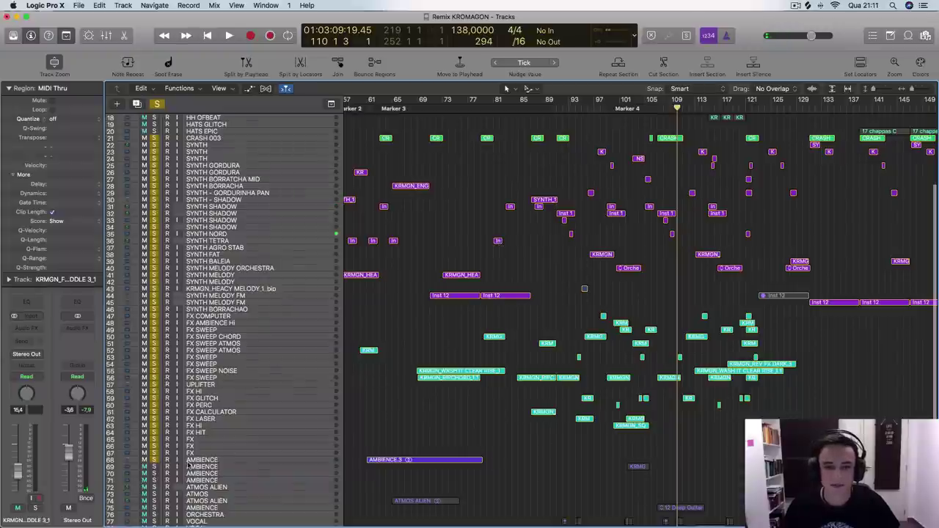
pyautogui.moveTo(158, 461); pyautogui.dragTo(133, 186)
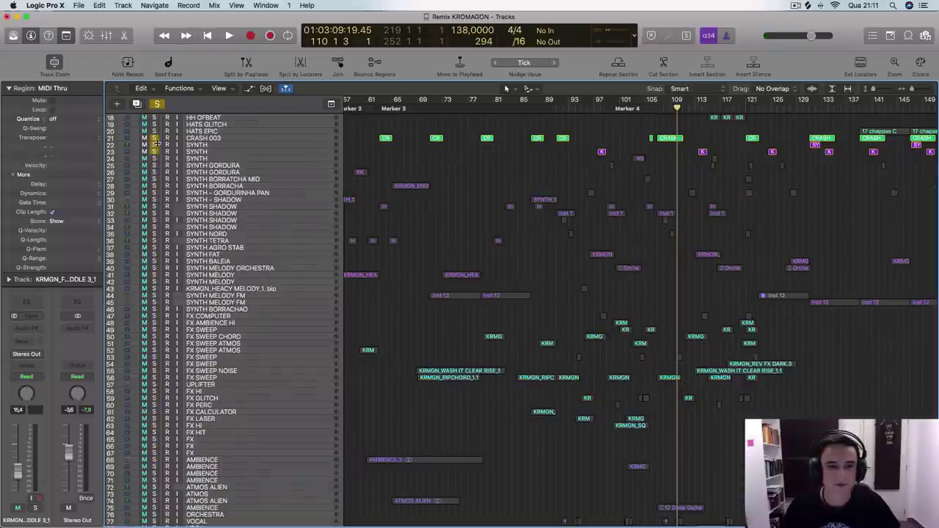
pyautogui.moveTo(157, 144); pyautogui.dragTo(155, 138)
pyautogui.hscroll(4, 770, 244)
pyautogui.scroll(6, 740, 176)
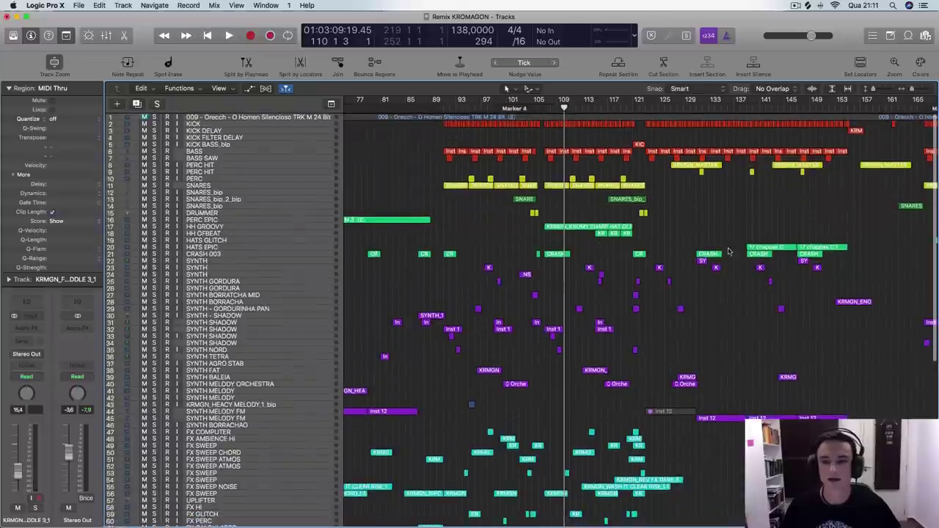
# - Set a 44-bar cycle range starting at bar 123 over the break before Marker 5, and play its beginning
pyautogui.hscroll(4, 731, 206)
pyautogui.scroll(-8, 660, 279)
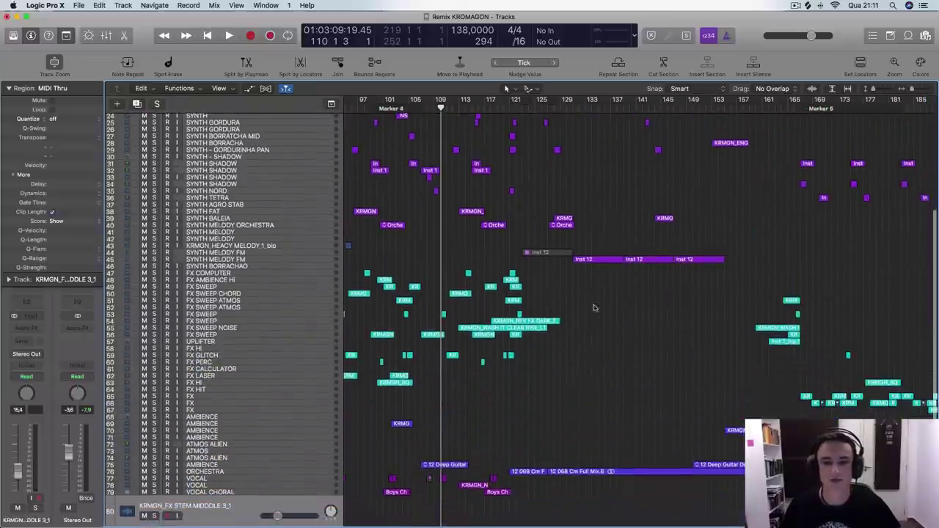
pyautogui.scroll(8, 560, 330)
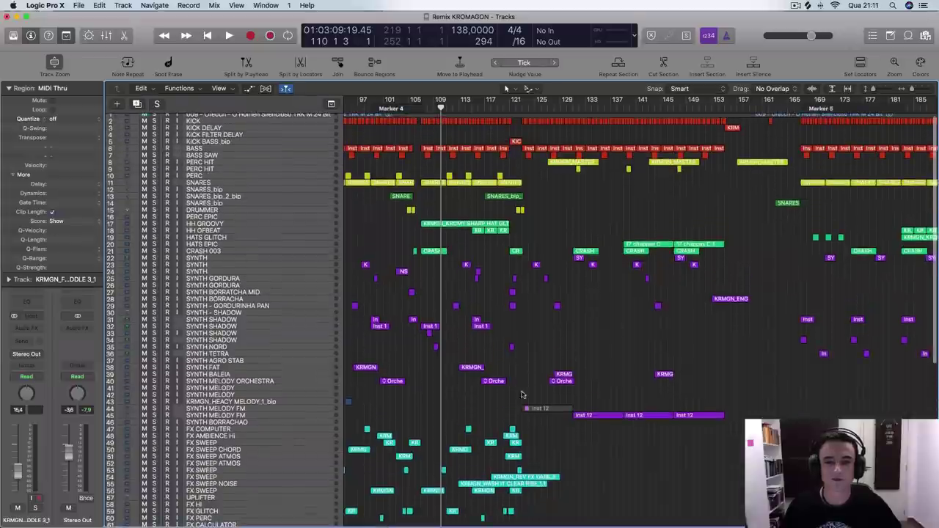
pyautogui.moveTo(523, 110); pyautogui.dragTo(800, 133)
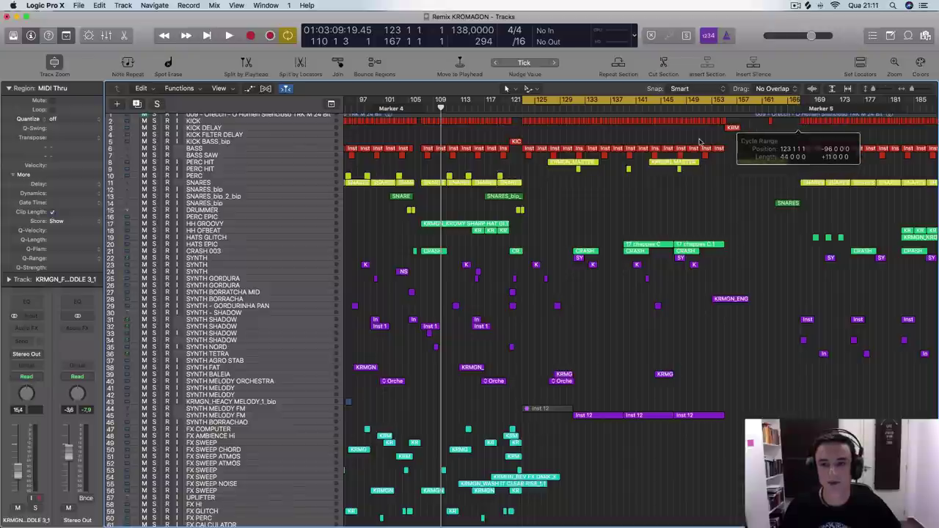
pyautogui.press('space')
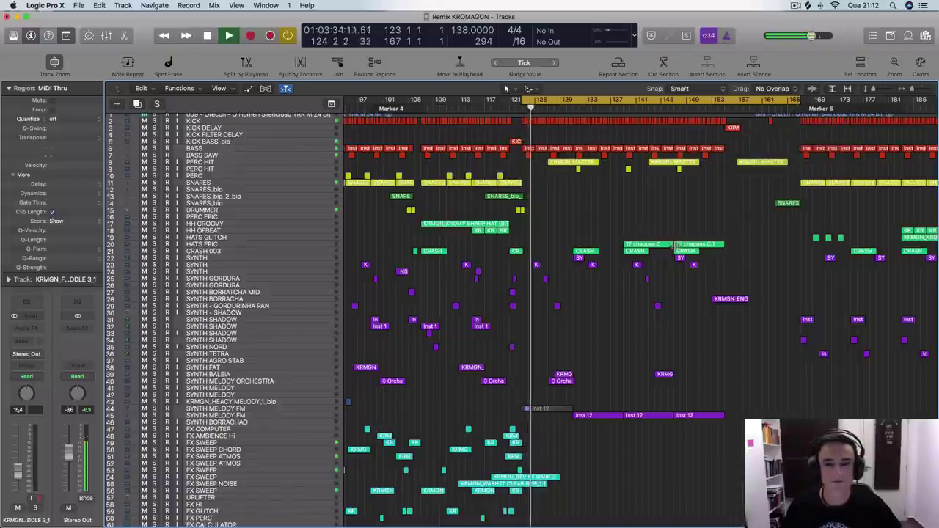
pyautogui.scroll(-10, 674, 244)
pyautogui.scroll(12, 674, 250)
pyautogui.scroll(-1, 674, 250)
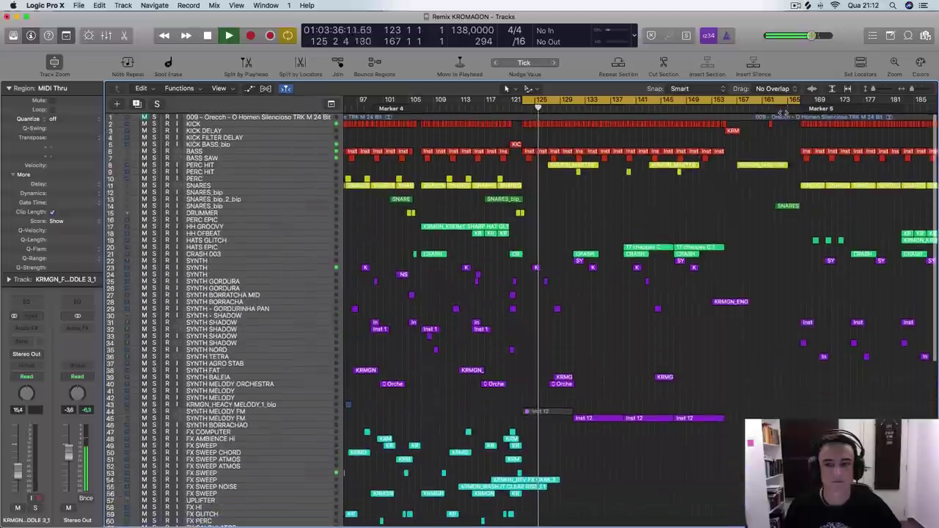
# - Turn off the cycle range, play the full mix into Marker 5, and stop near bar 167
pyautogui.click(794, 108)
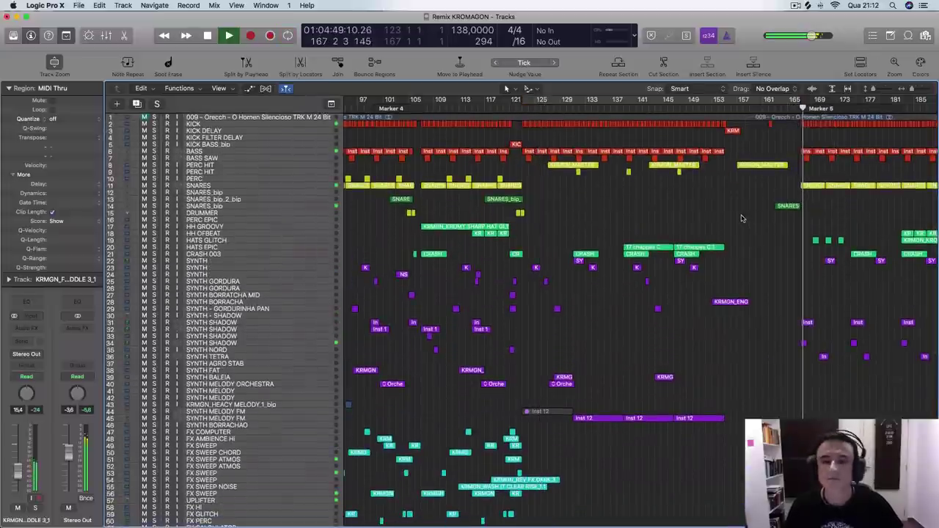
pyautogui.press('space')
pyautogui.press('super+Left')
pyautogui.press('super+Left')
pyautogui.press('super+Left')
pyautogui.press('super+Left')
pyautogui.press('super+Left')
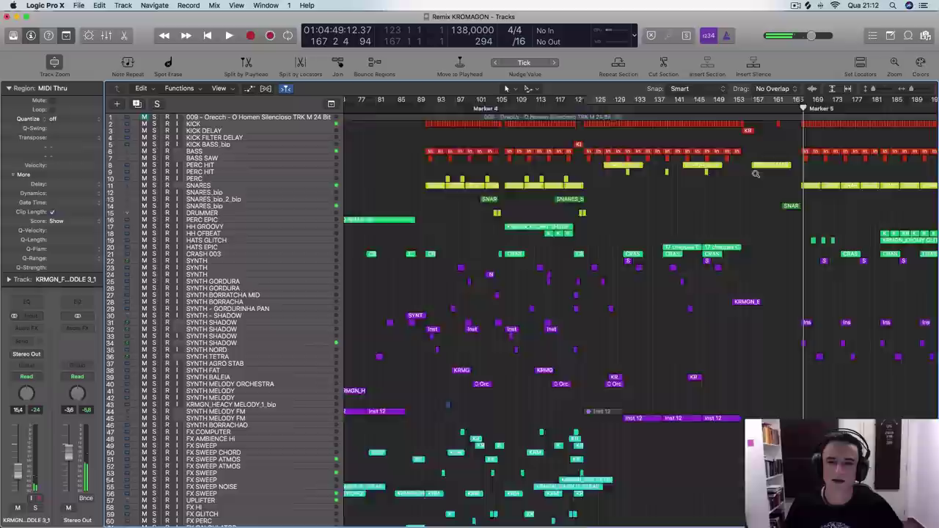
# - Play the full mix from about bar 200, stop near bar 203, and review every track of the complete arrangement
pyautogui.hscroll(5, 756, 175)
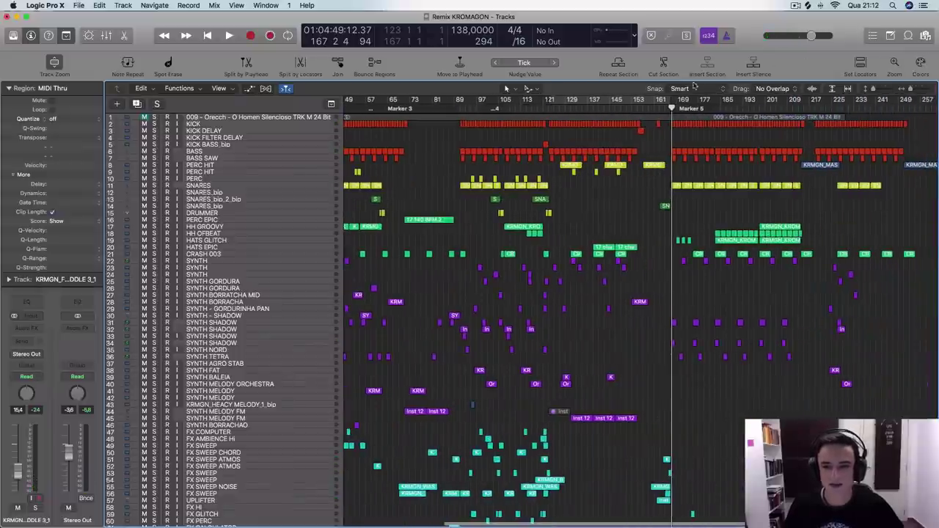
pyautogui.press('space')
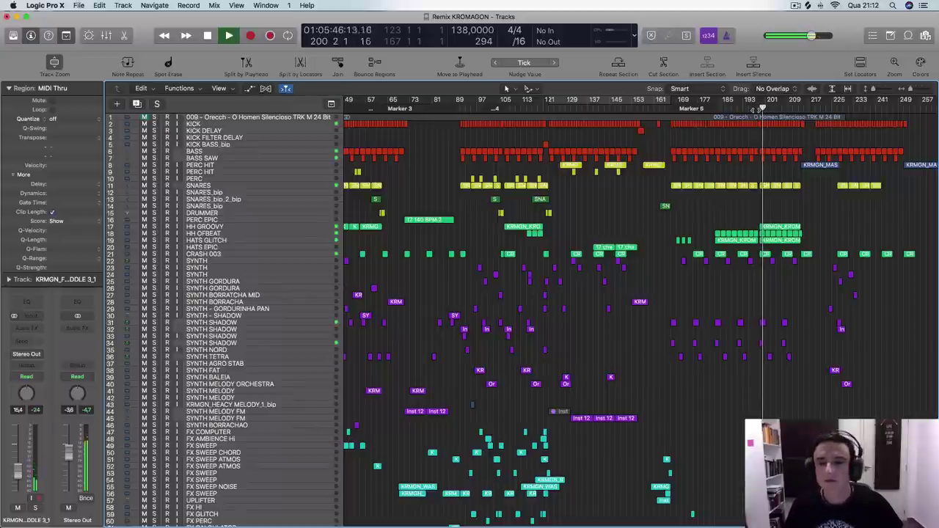
pyautogui.hscroll(3, 806, 213)
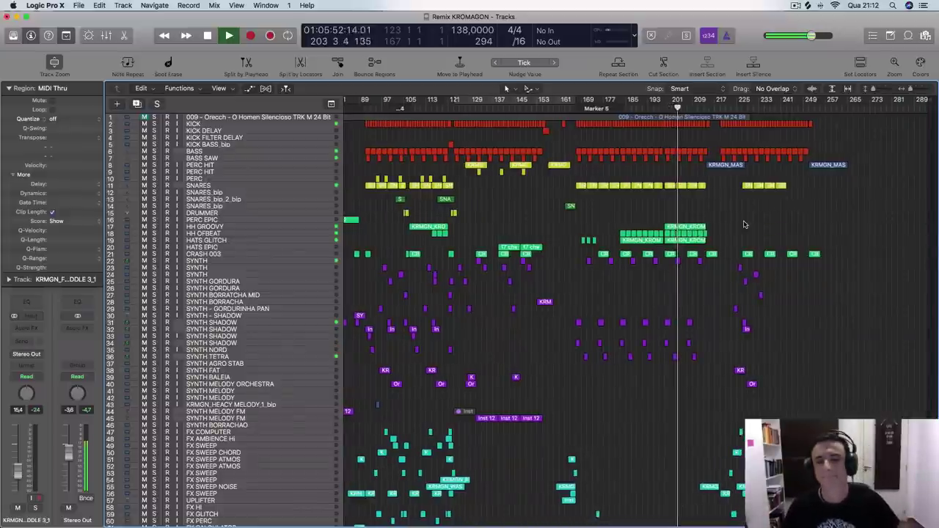
pyautogui.press('space')
pyautogui.press('super+Left')
pyautogui.scroll(-15, 738, 219)
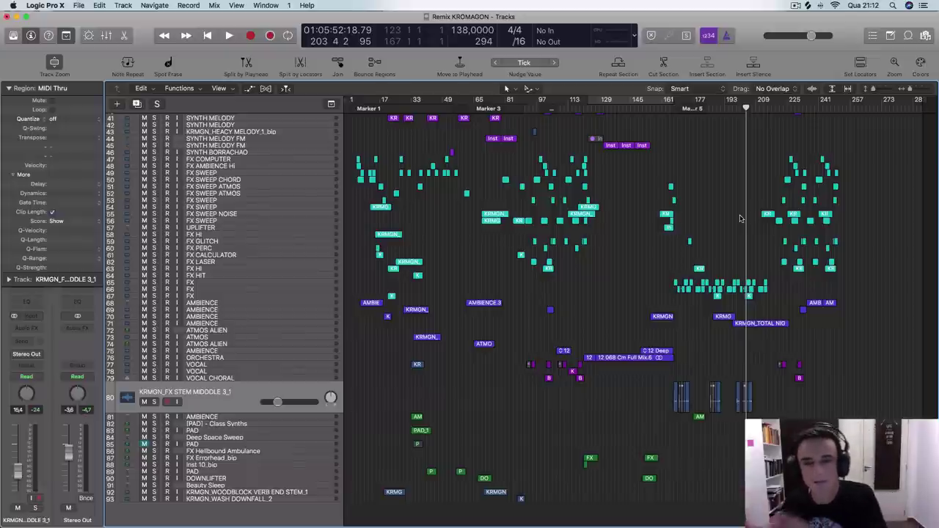
pyautogui.scroll(15, 733, 220)
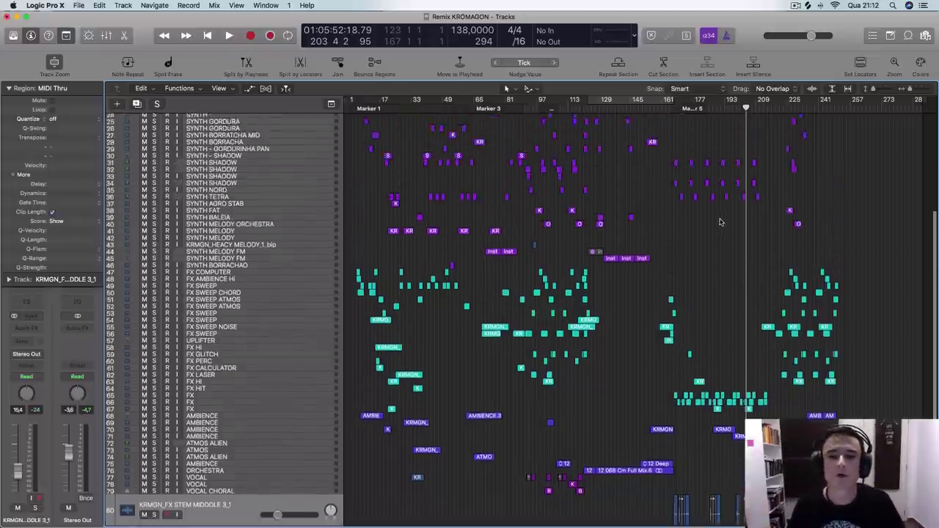